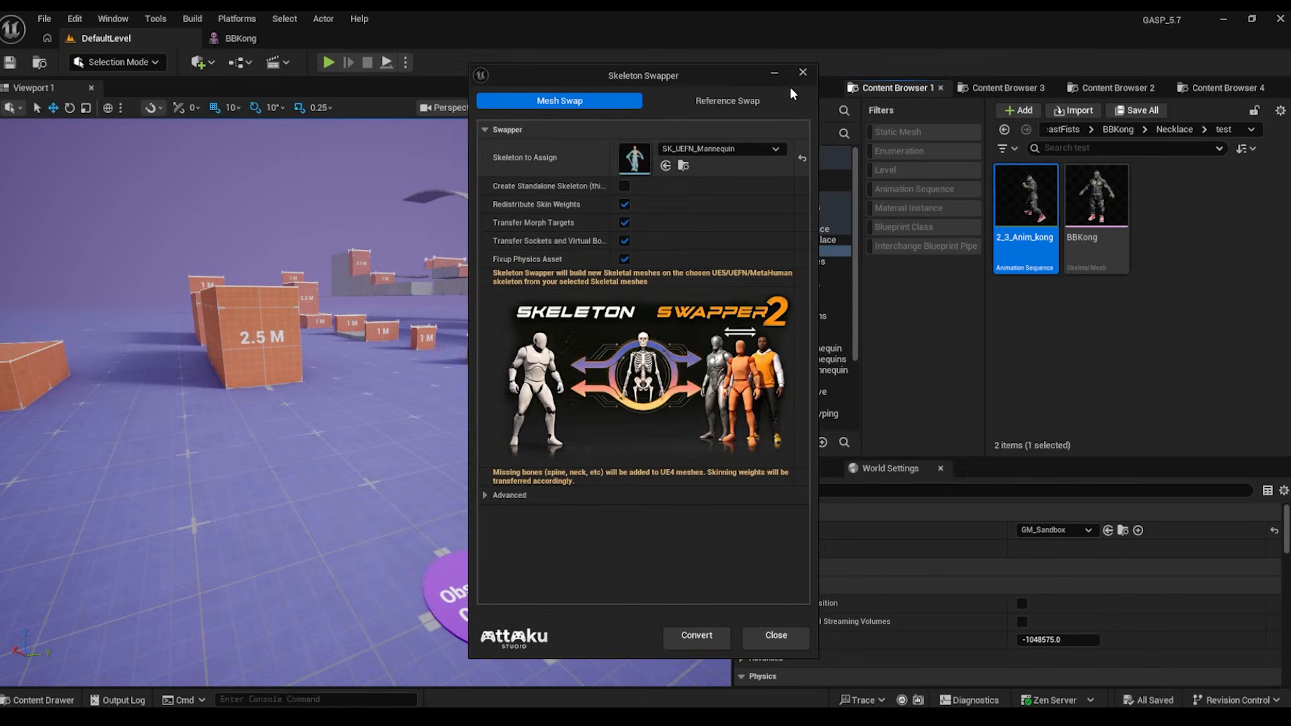
- Launch Skeleton Swapper 2 on the BBKong skeletal mesh instead of the animation
{"action": "left_click", "coordinate": [803, 71]}
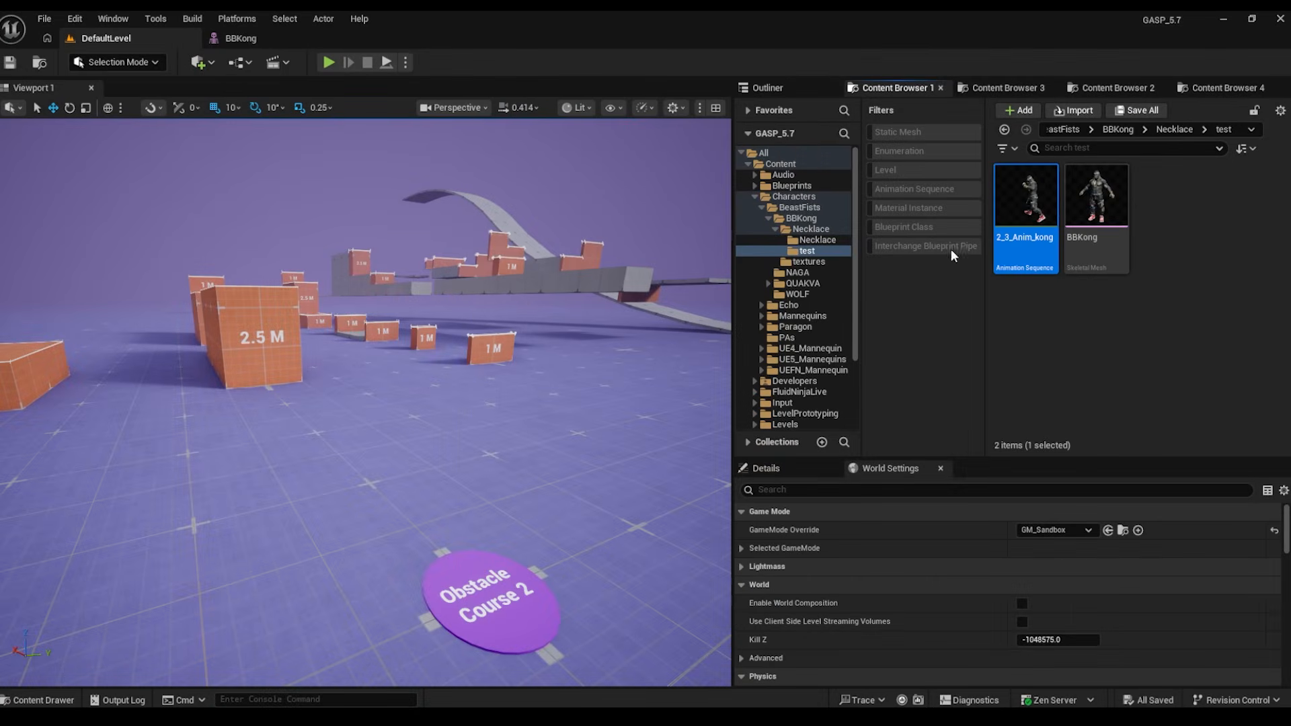
{"action": "right_click", "coordinate": [1076, 203]}
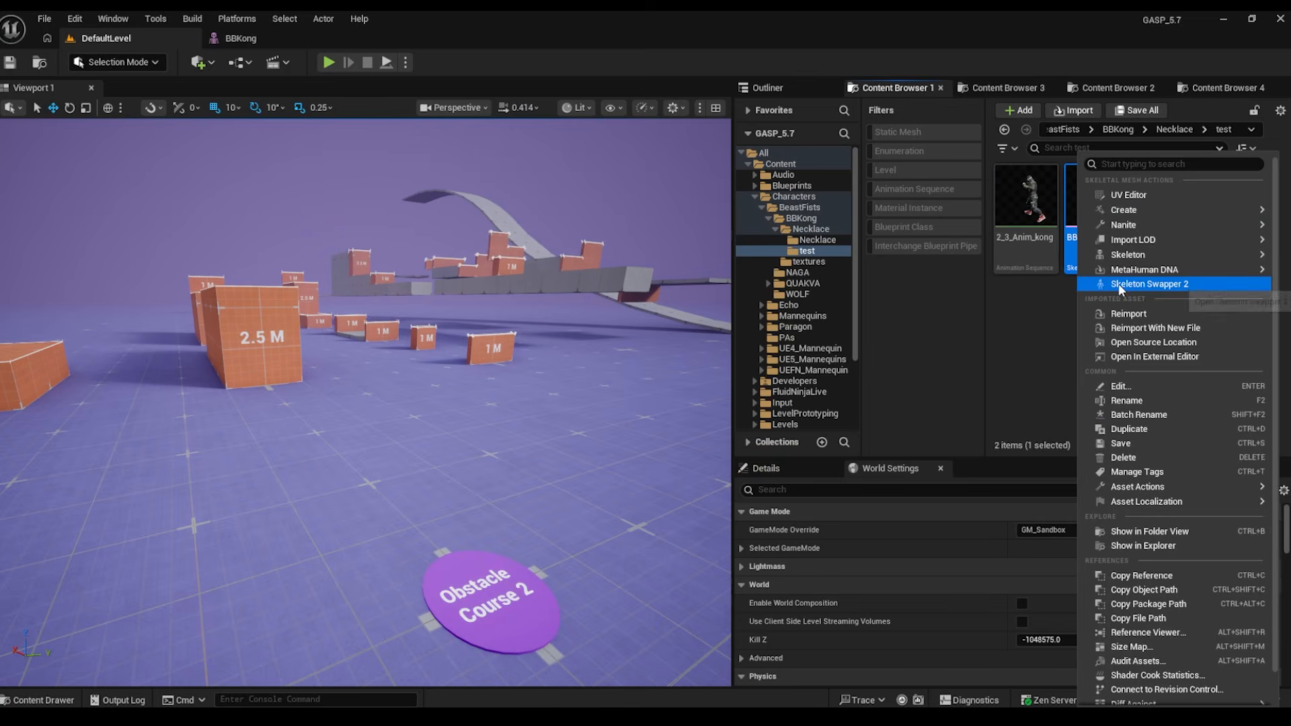
{"action": "right_click", "coordinate": [1028, 201]}
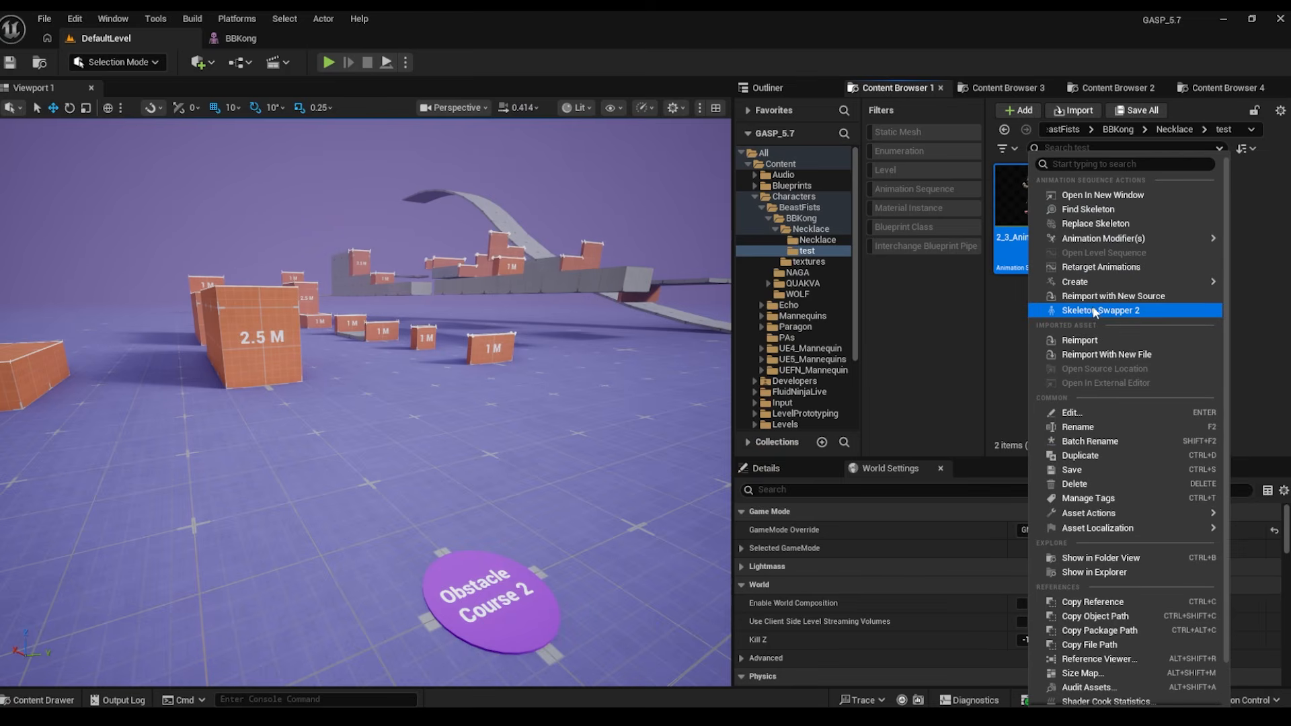
{"action": "left_click", "coordinate": [1007, 328]}
{"action": "right_click", "coordinate": [1097, 241]}
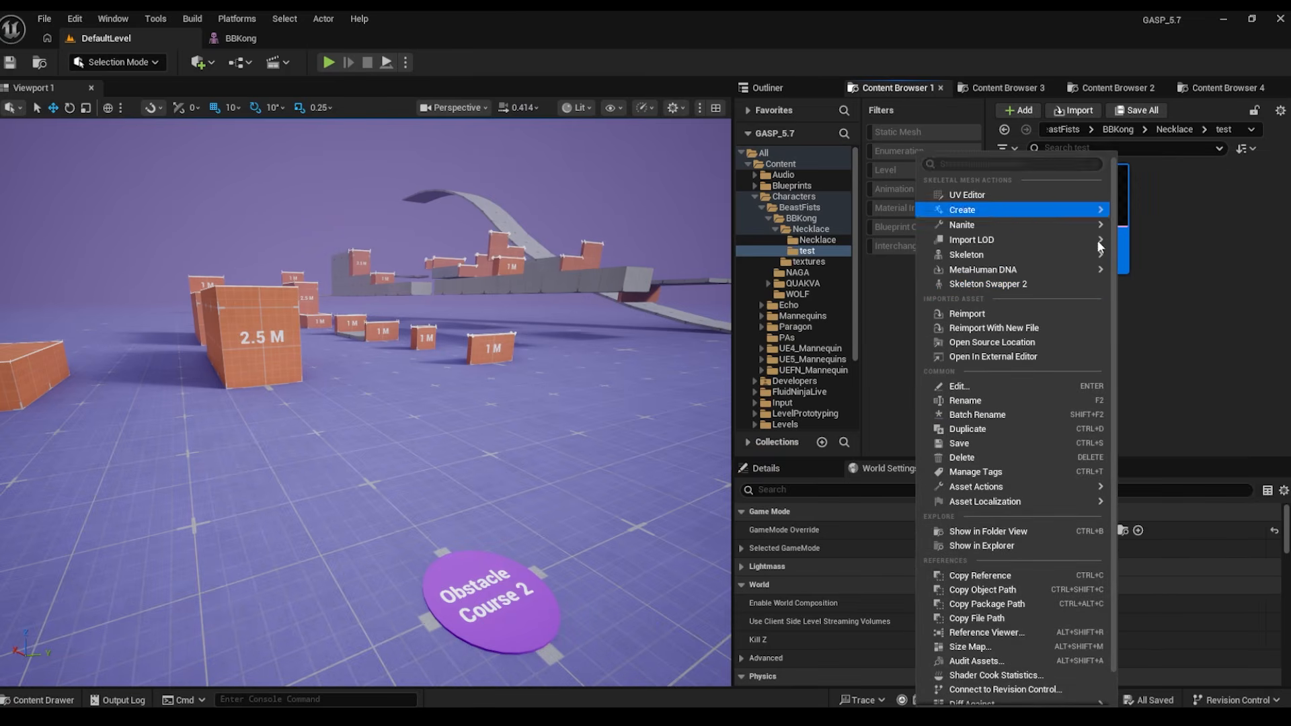
{"action": "left_click", "coordinate": [997, 284]}
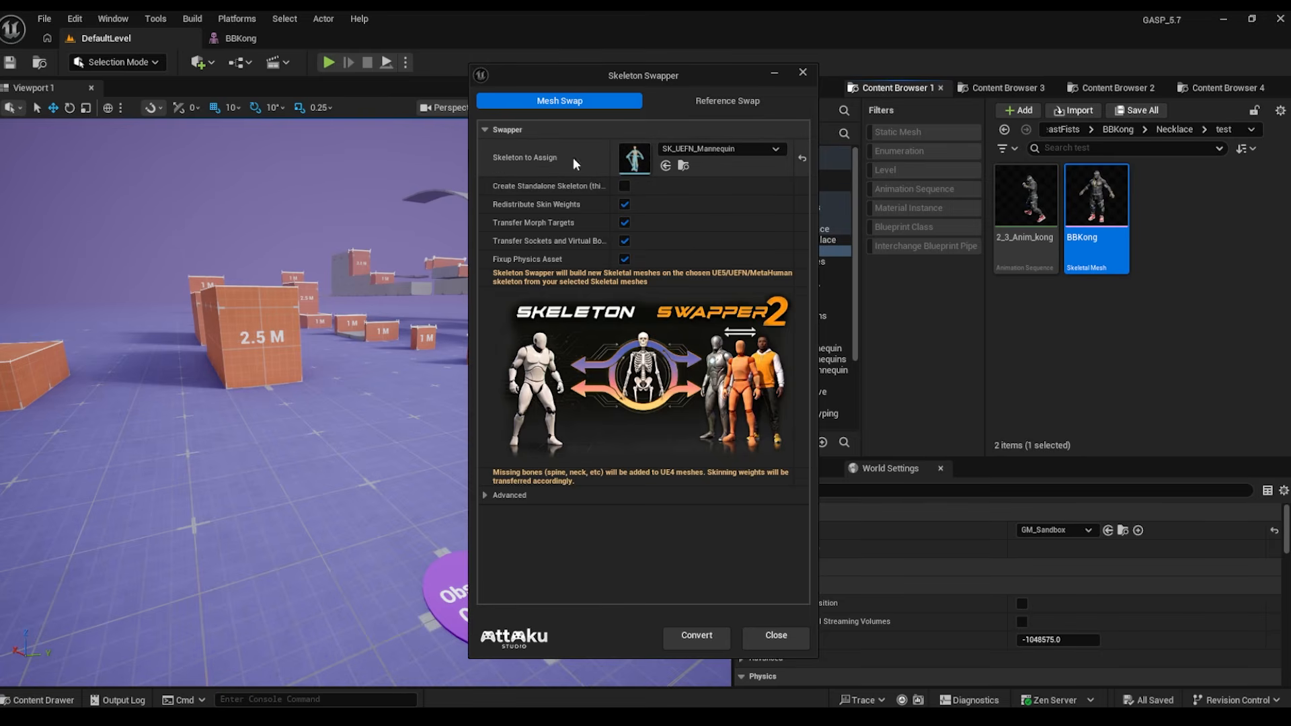
- Keep SK_UEFN_Mannequin as the skeleton to assign and tick Create Standalone Skeleton
{"action": "left_click", "coordinate": [720, 146]}
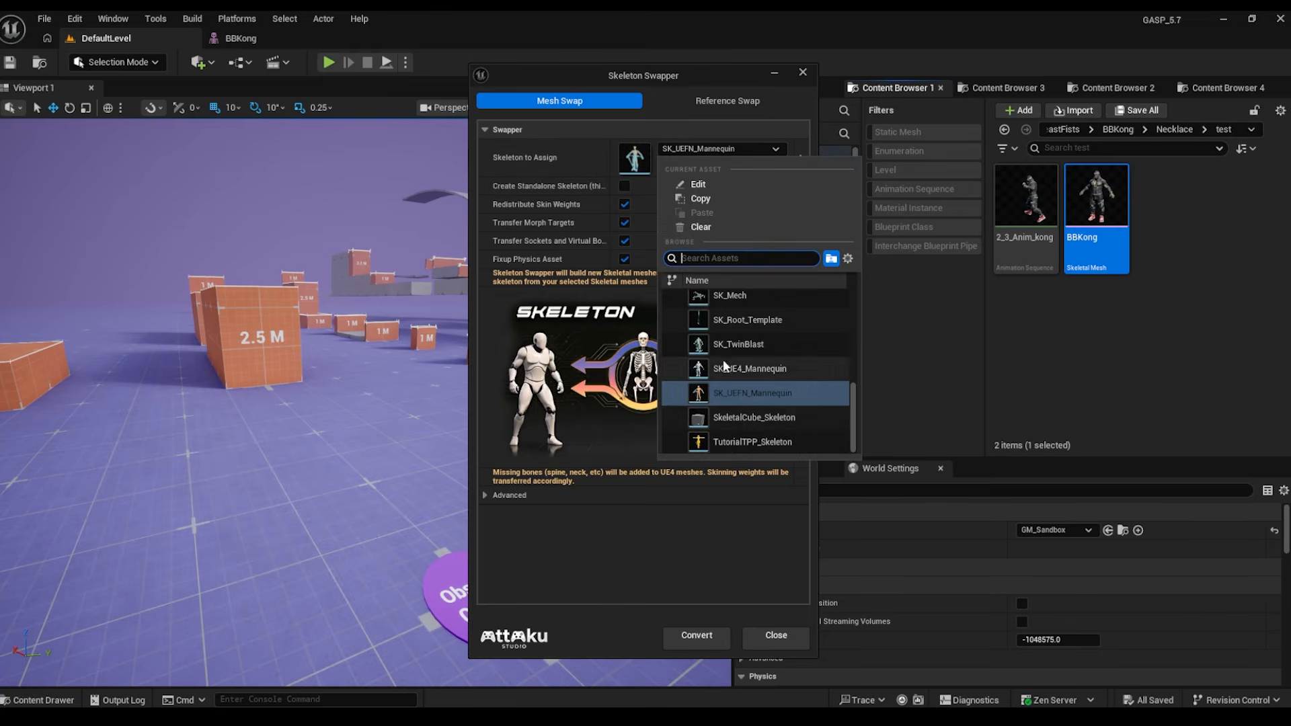
{"action": "left_click", "coordinate": [594, 391]}
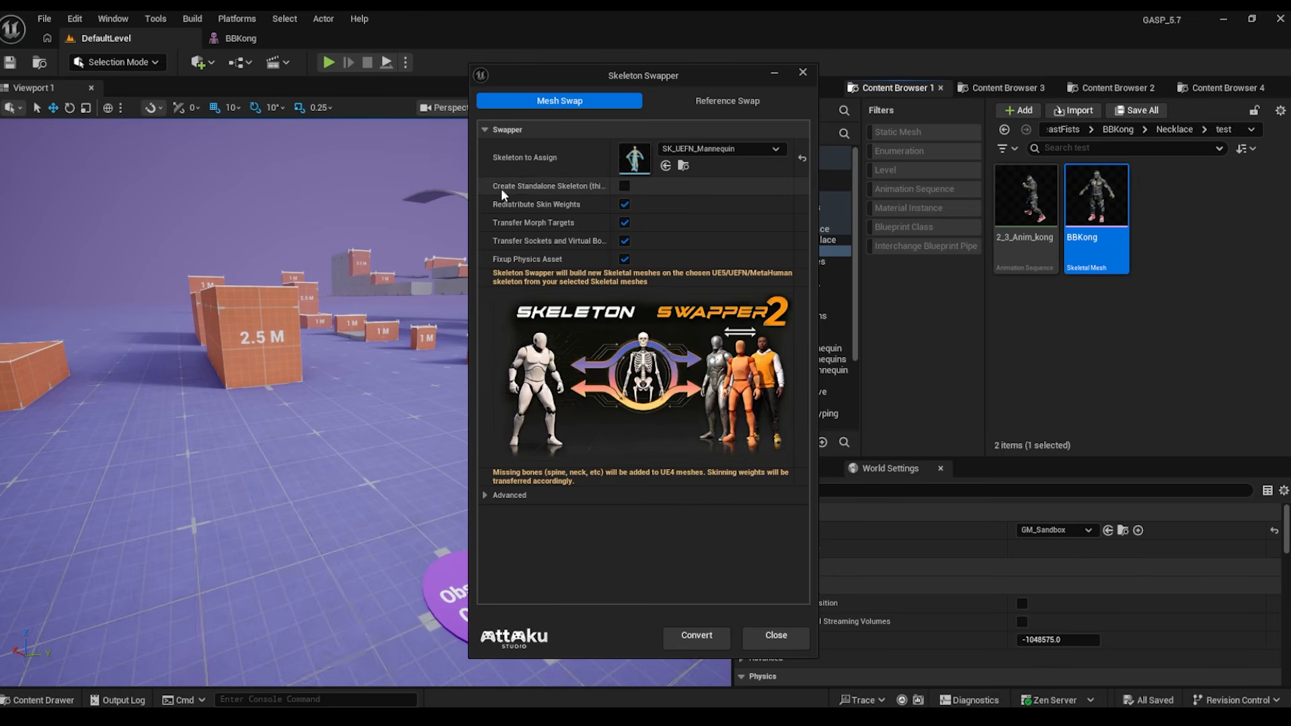
{"action": "mouse_move", "coordinate": [507, 189]}
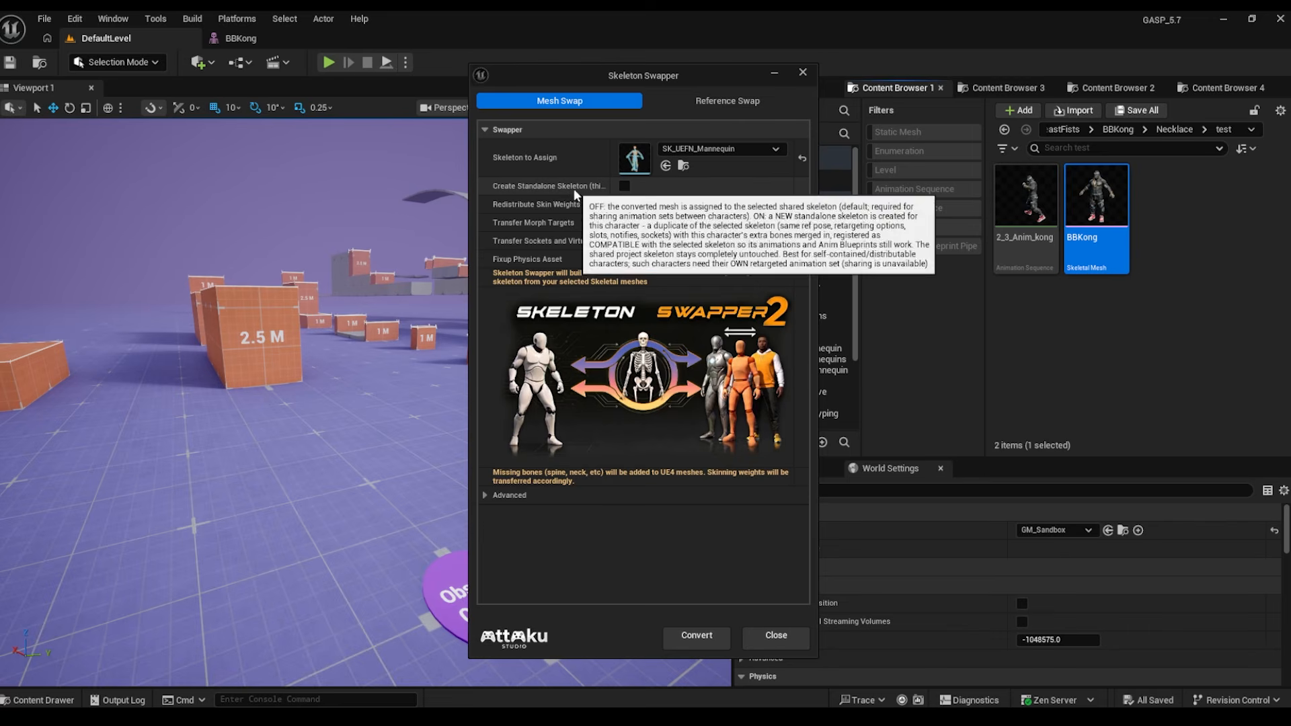
{"action": "left_click", "coordinate": [624, 186]}
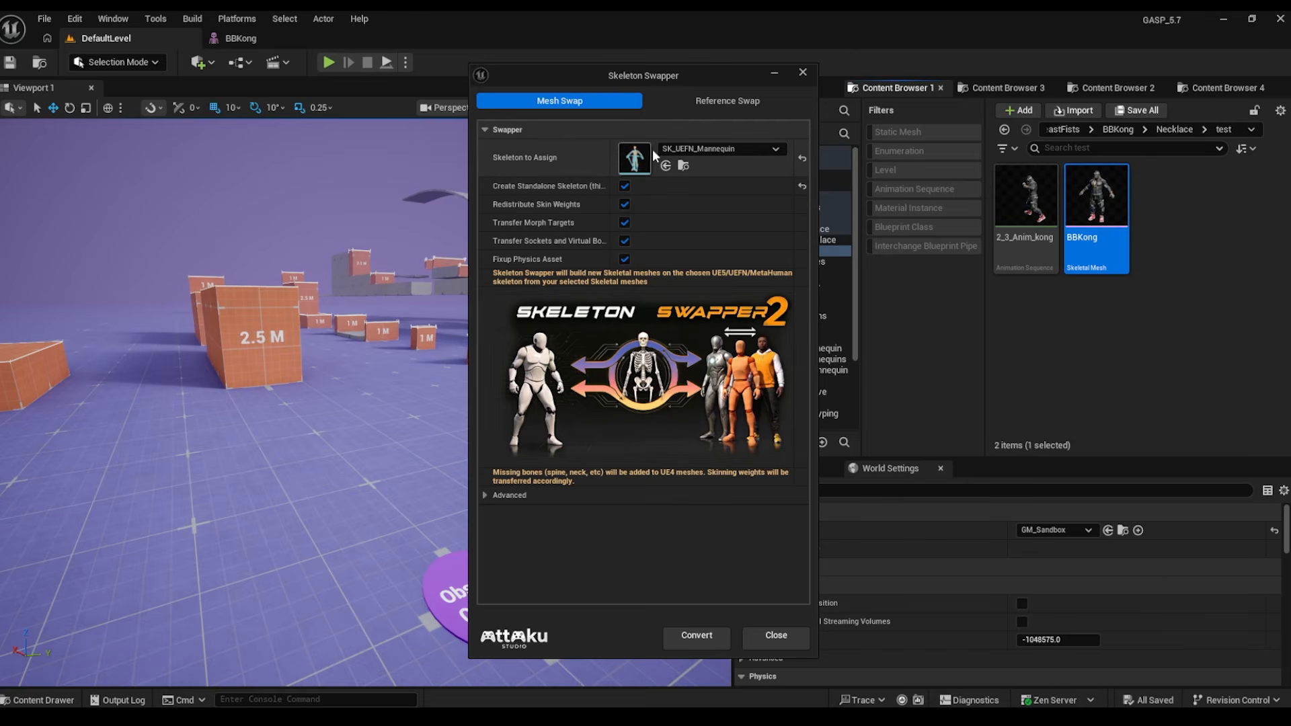
- Untick Create Standalone Skeleton, leaving skin weights, morph targets, sockets and physics fixup enabled
{"action": "left_click", "coordinate": [625, 186]}
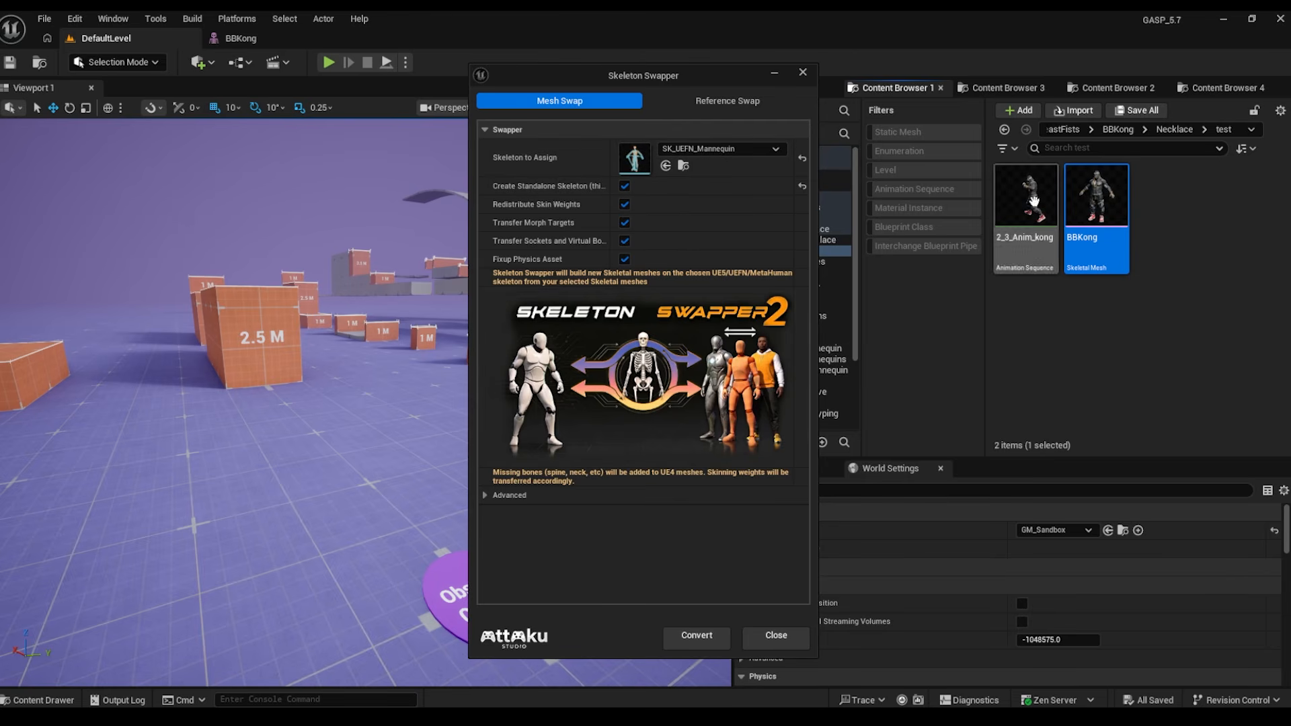
{"action": "left_click", "coordinate": [624, 187]}
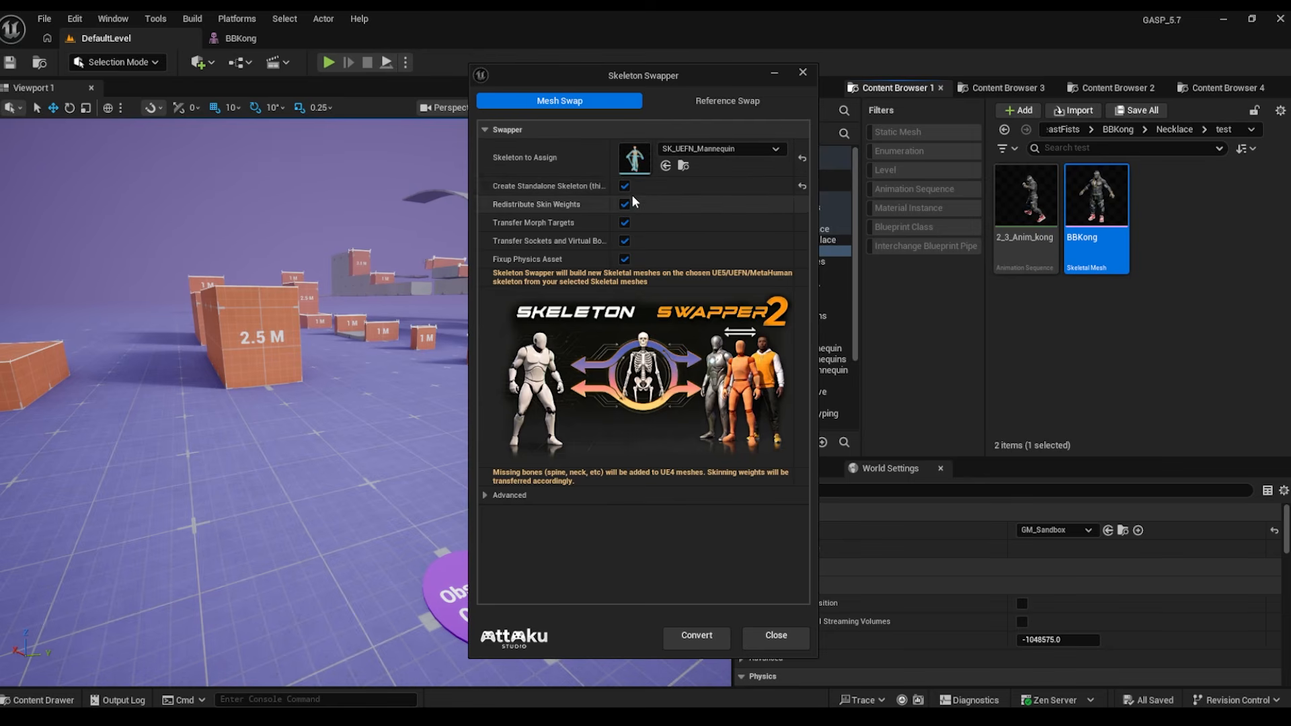
{"action": "left_click", "coordinate": [624, 187]}
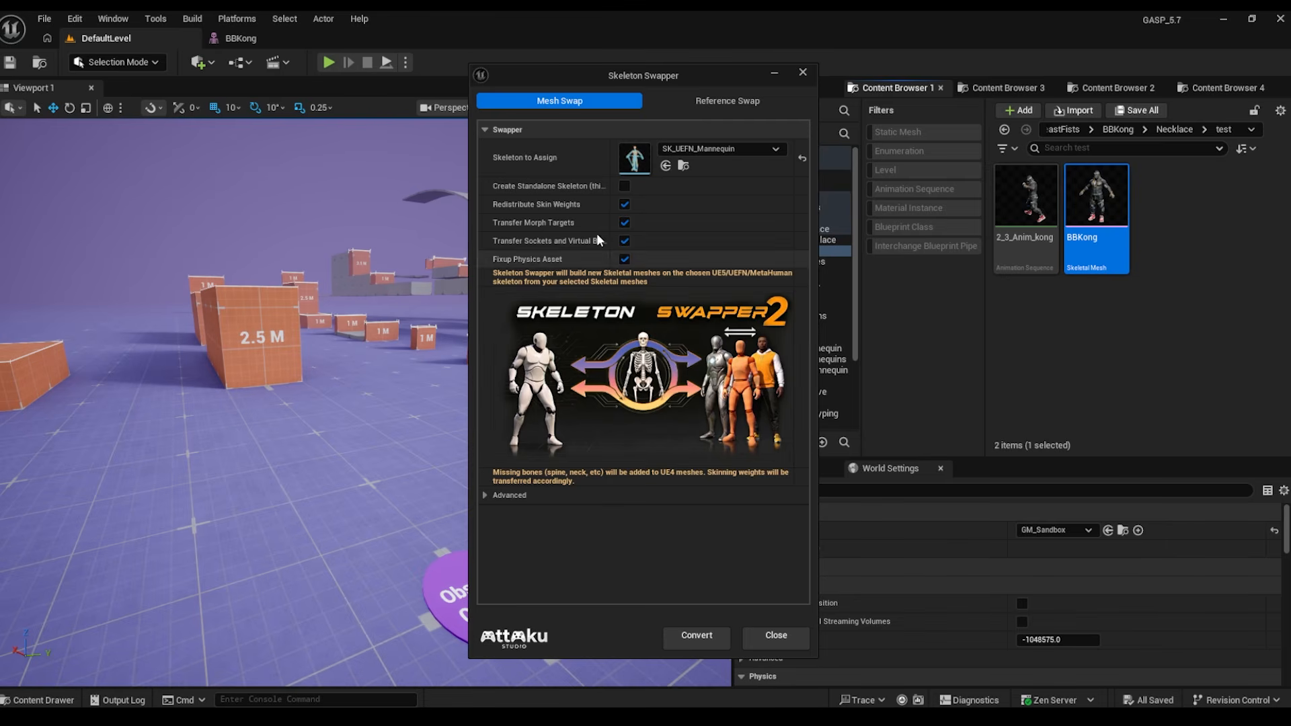
{"action": "mouse_move", "coordinate": [538, 207]}
{"action": "mouse_move", "coordinate": [515, 259]}
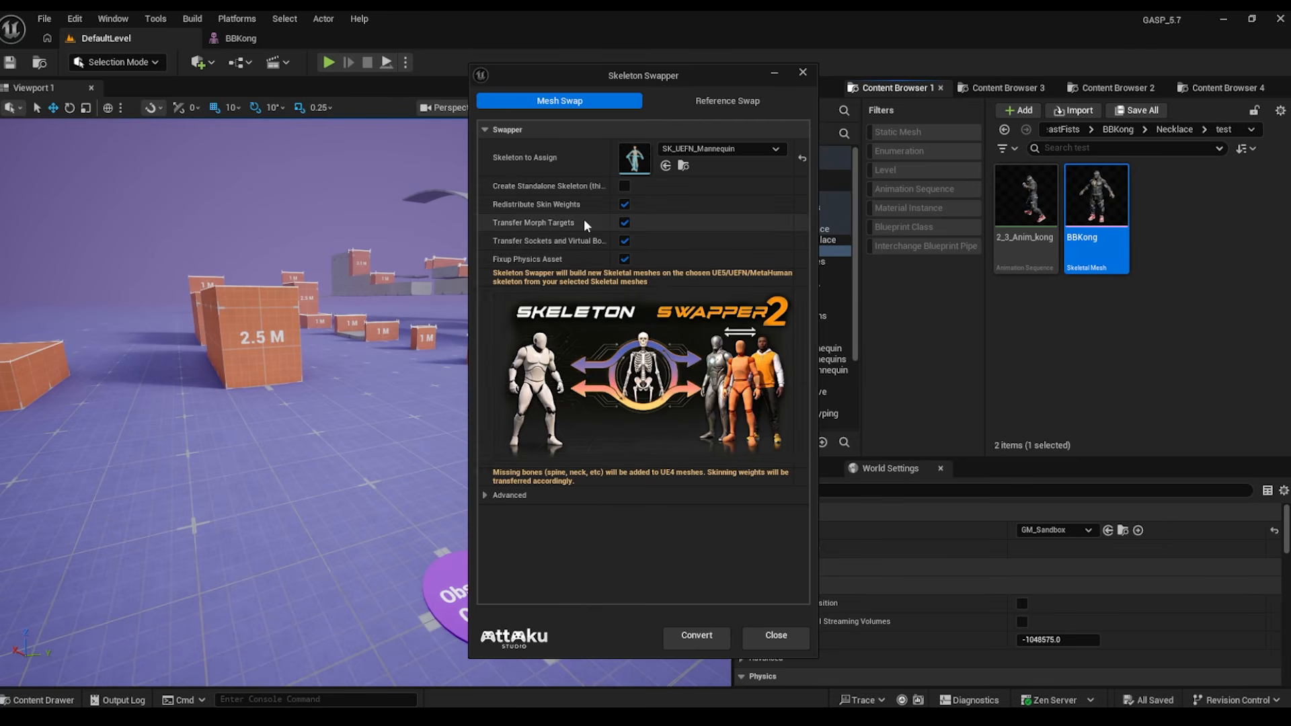
- Convert BBKong to BBKong_UEFN, then convert again with a standalone skeleton as BBKong_UEFN1
{"action": "left_click", "coordinate": [699, 633]}
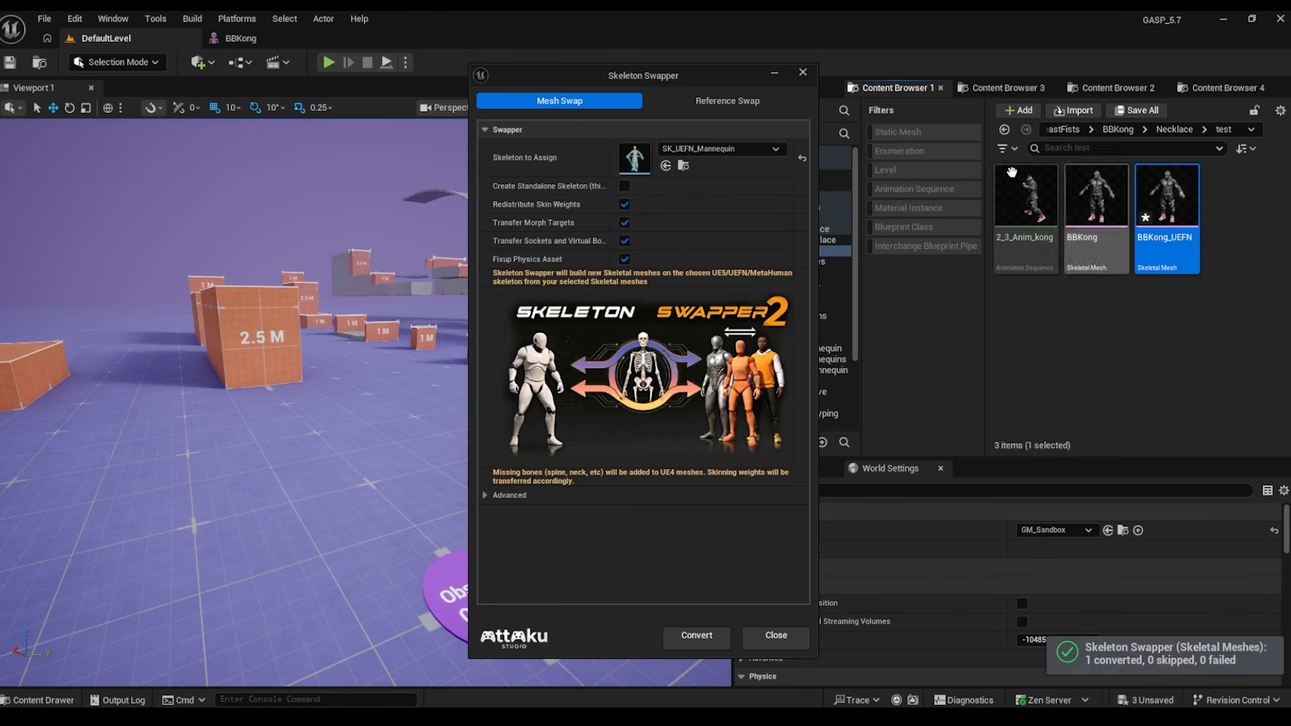
{"action": "left_click", "coordinate": [625, 186]}
{"action": "left_click", "coordinate": [686, 637]}
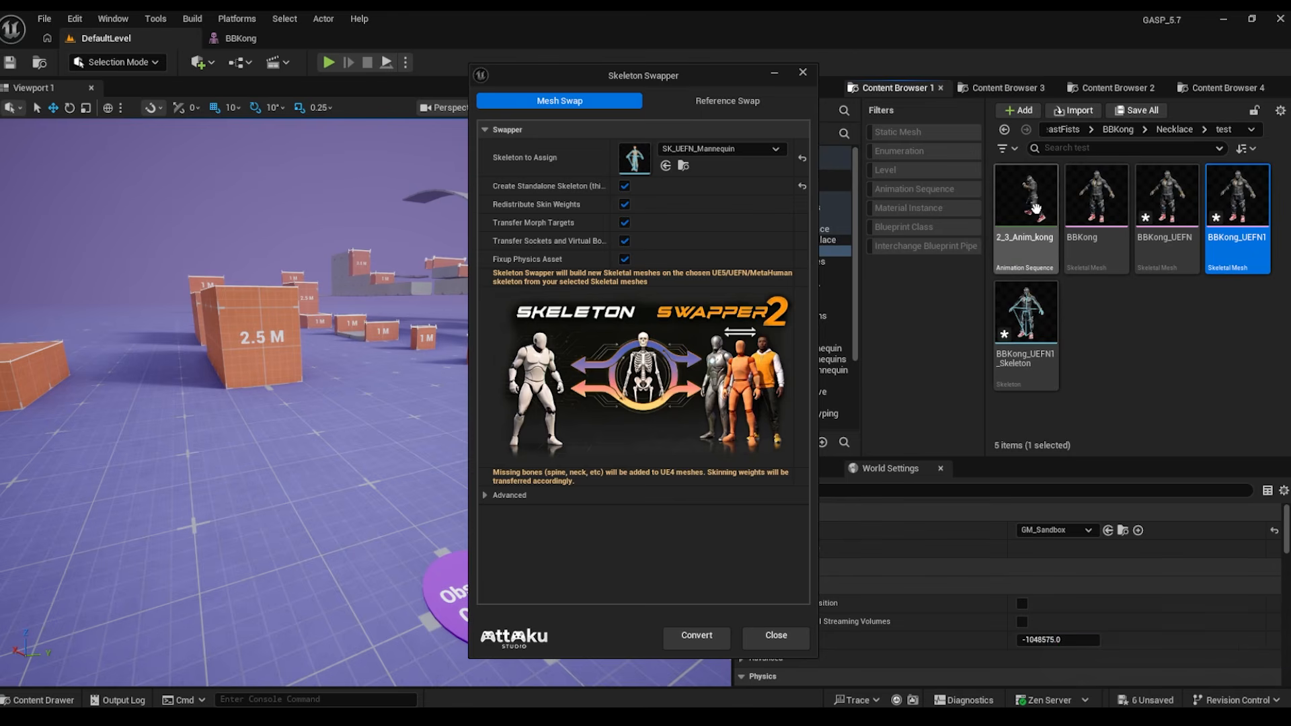
{"action": "left_click", "coordinate": [1036, 208]}
- Duplicate 2_3_Anim_kong and launch Skeleton Swapper 2 on the copy 2_3_Anim_kong1
{"action": "right_click", "coordinate": [1039, 206]}
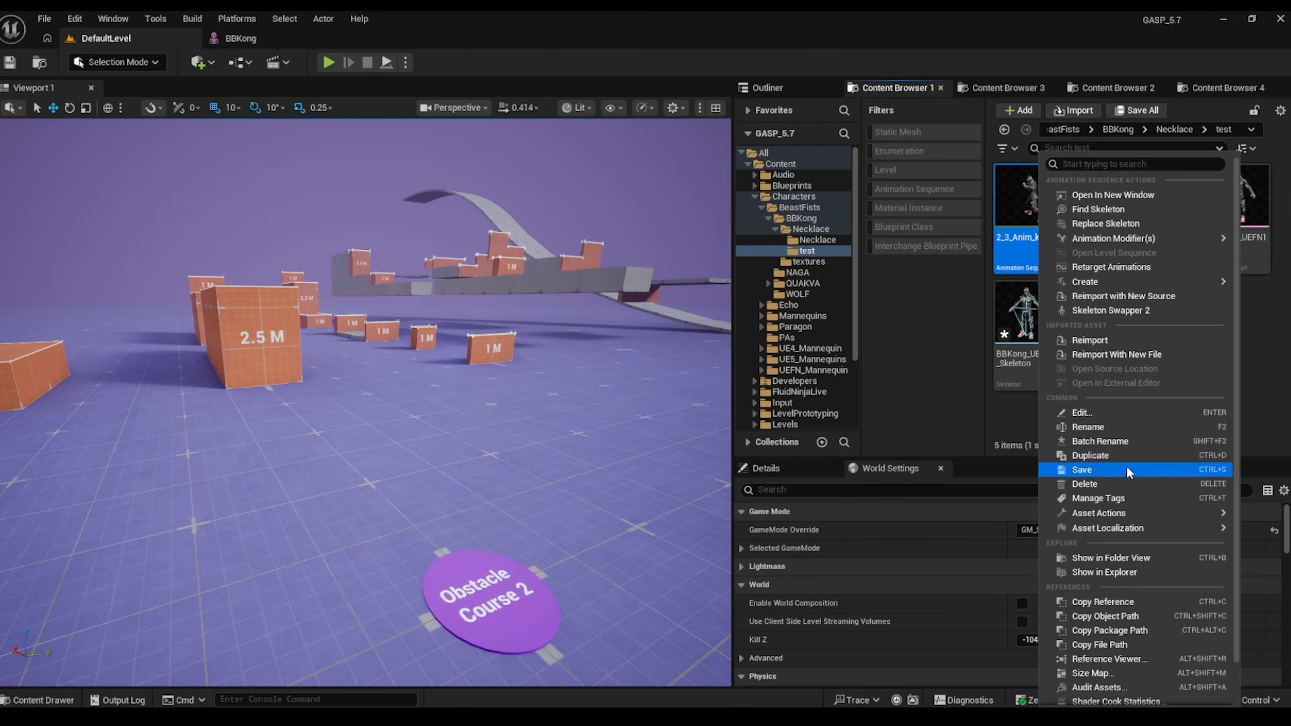
{"action": "left_click", "coordinate": [1091, 455]}
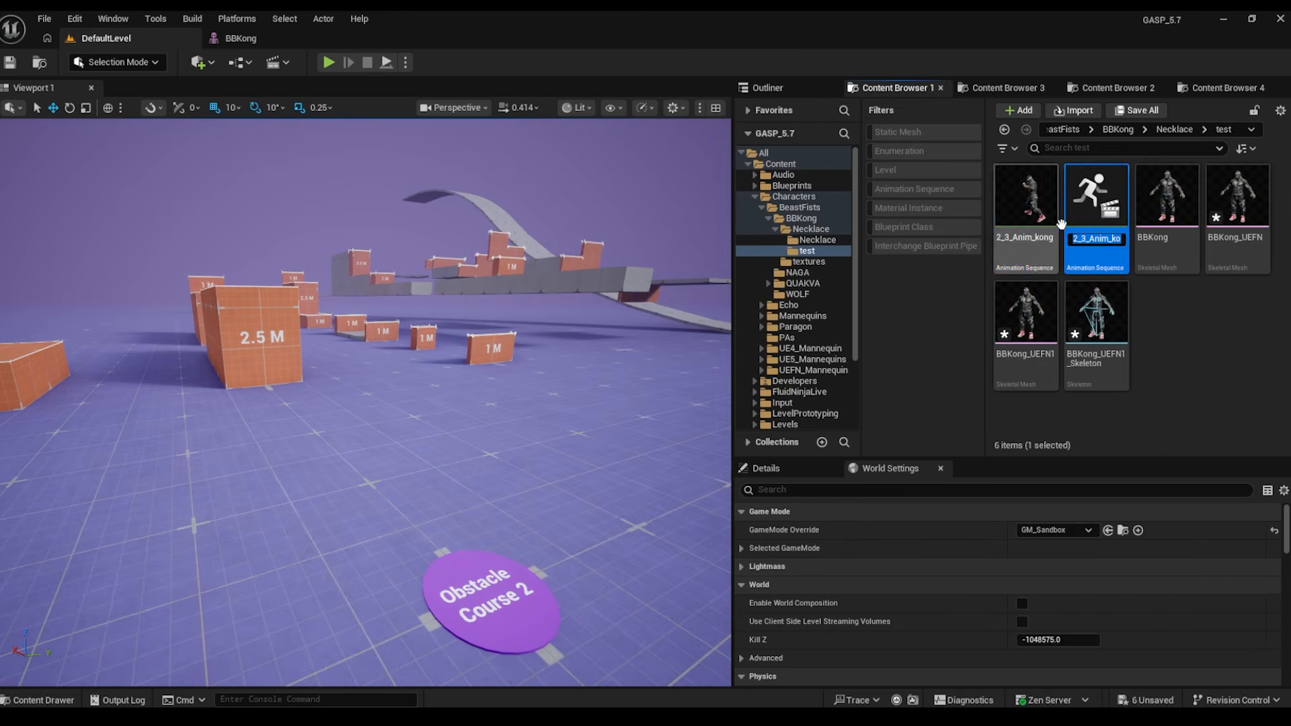
{"action": "right_click", "coordinate": [1089, 201]}
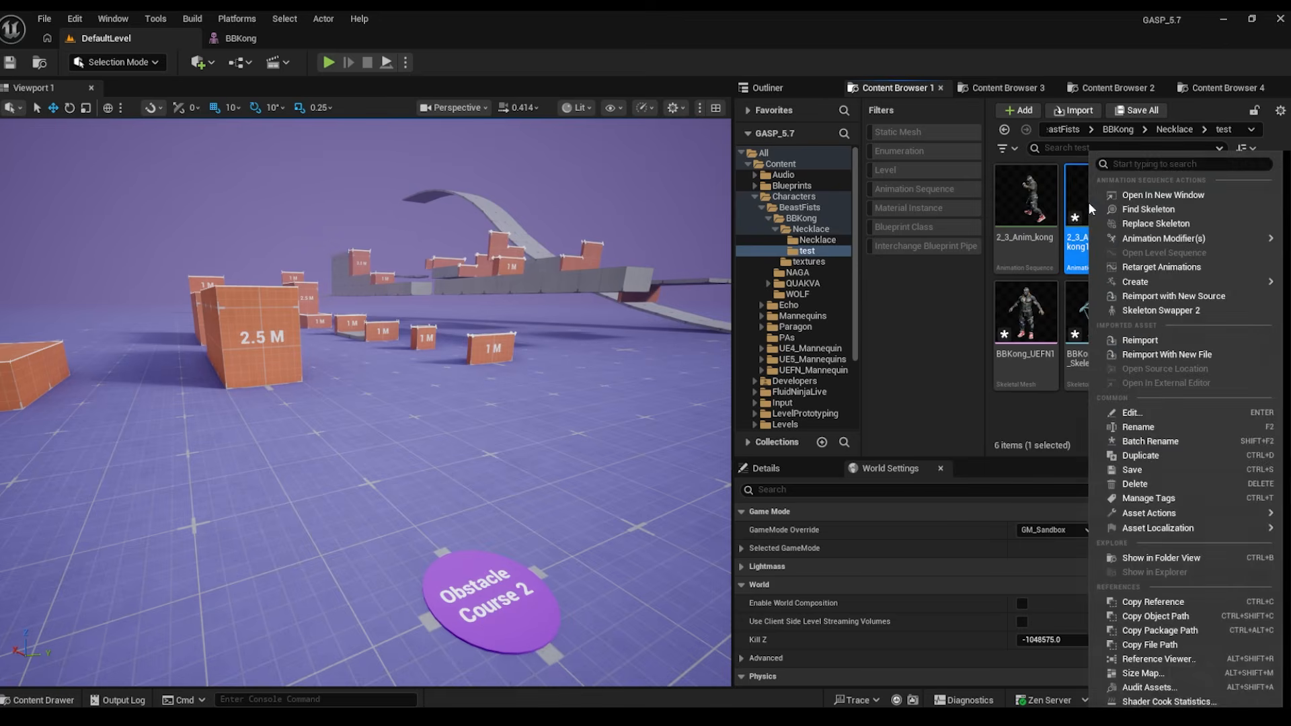
{"action": "left_click", "coordinate": [1151, 312]}
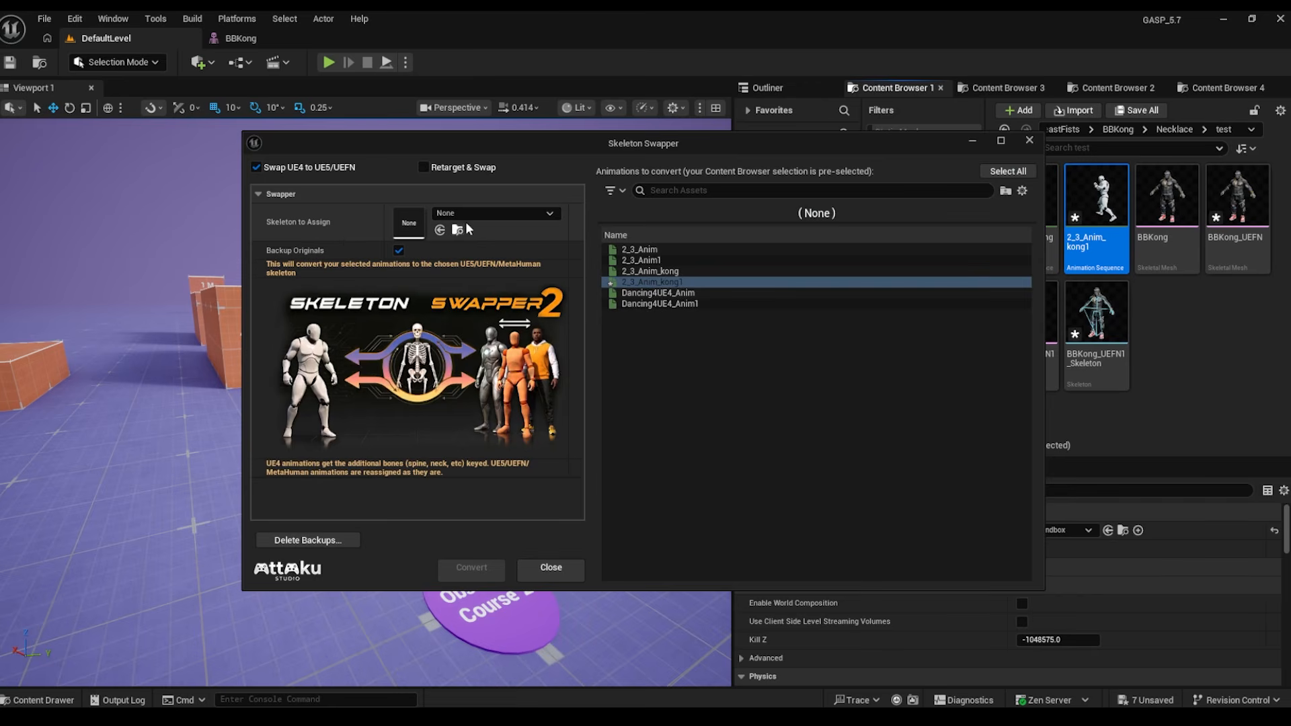
- Assign SK_UEFN_Mannequin, disable Backup Originals, and start the conversion
{"action": "left_click", "coordinate": [511, 214]}
{"action": "scroll", "coordinate": [616, 472], "scroll_direction": "down", "scroll_amount": 5}
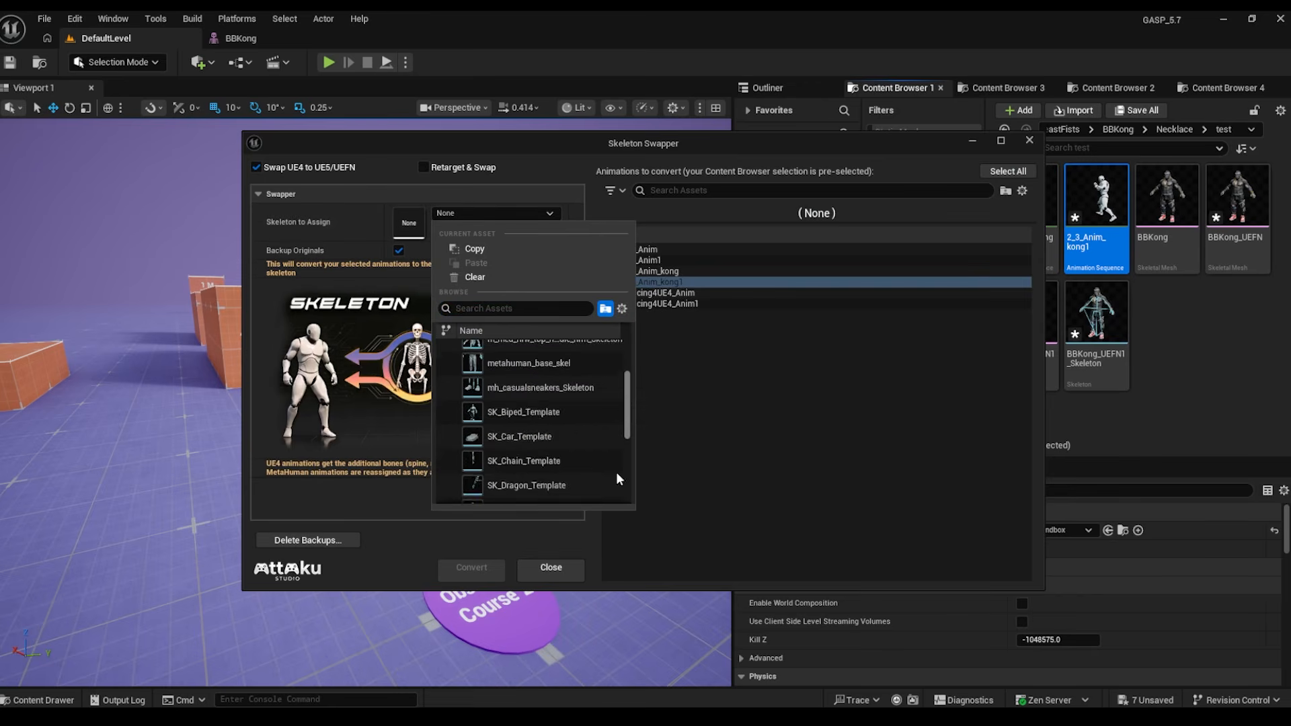
{"action": "scroll", "coordinate": [616, 472], "scroll_direction": "down", "scroll_amount": 3}
{"action": "left_click", "coordinate": [515, 442]}
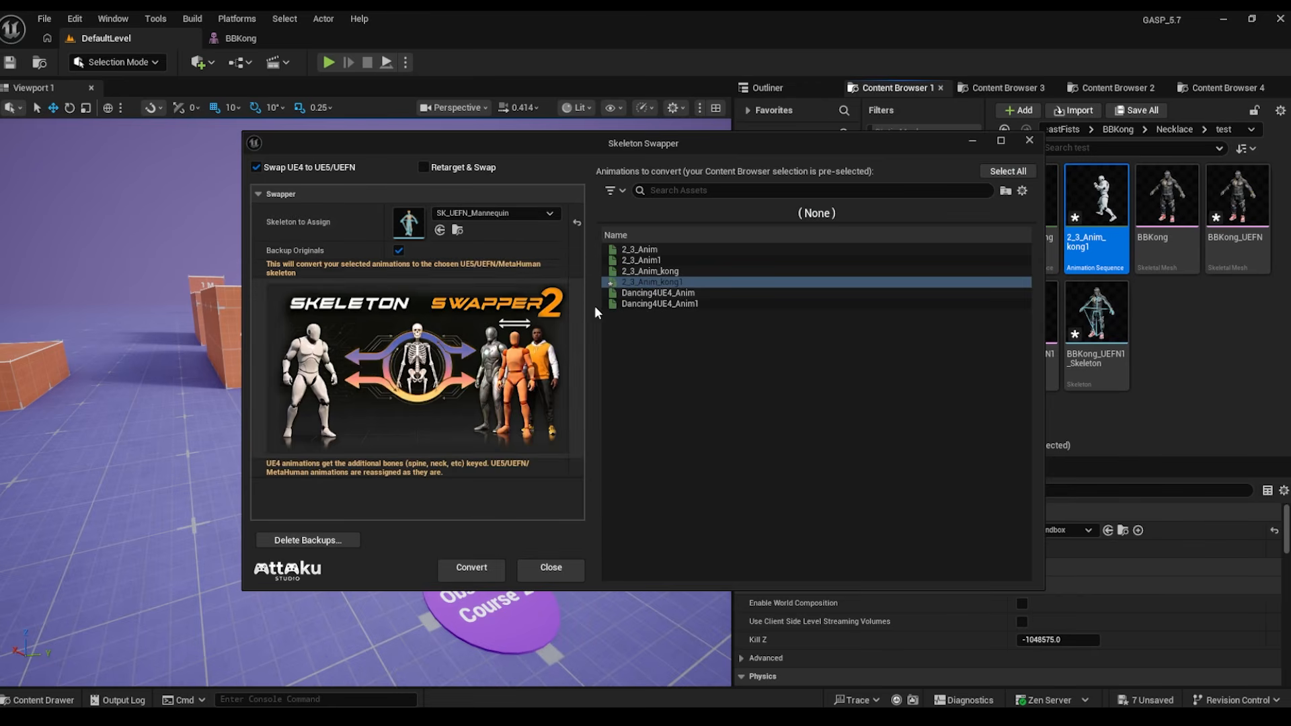
{"action": "left_click", "coordinate": [398, 251]}
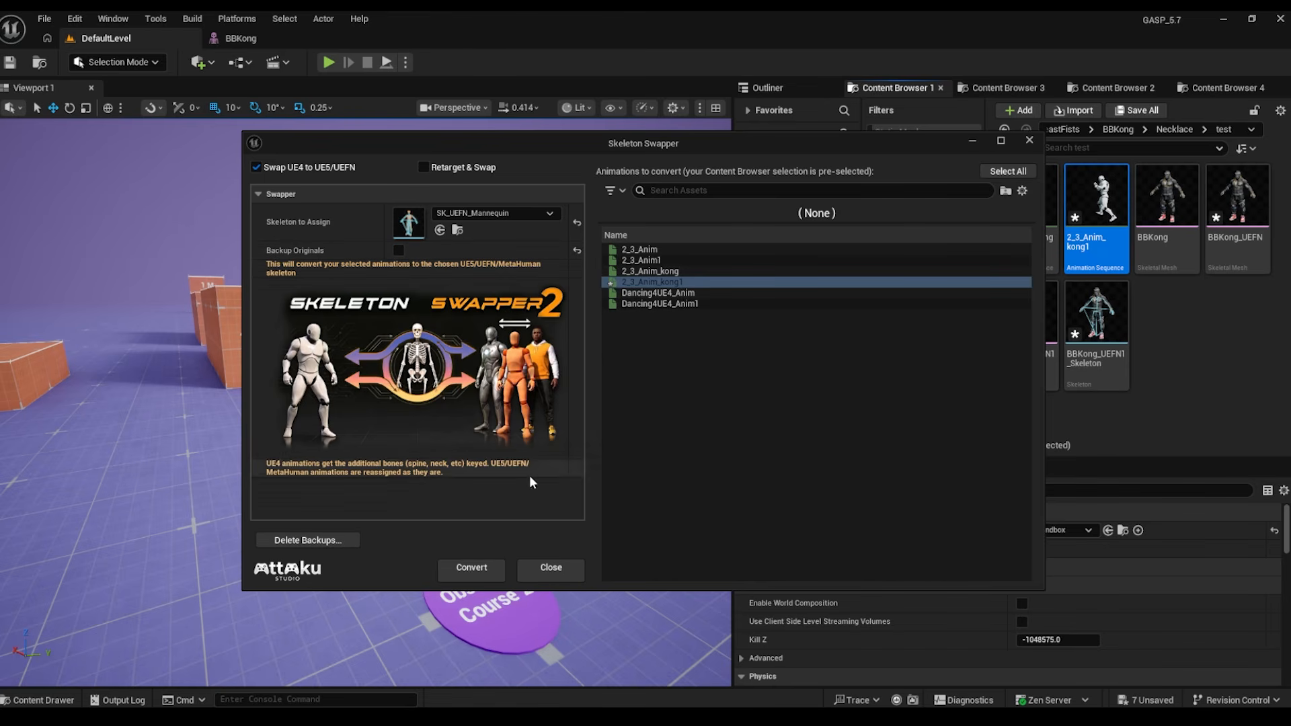
{"action": "left_click", "coordinate": [465, 567]}
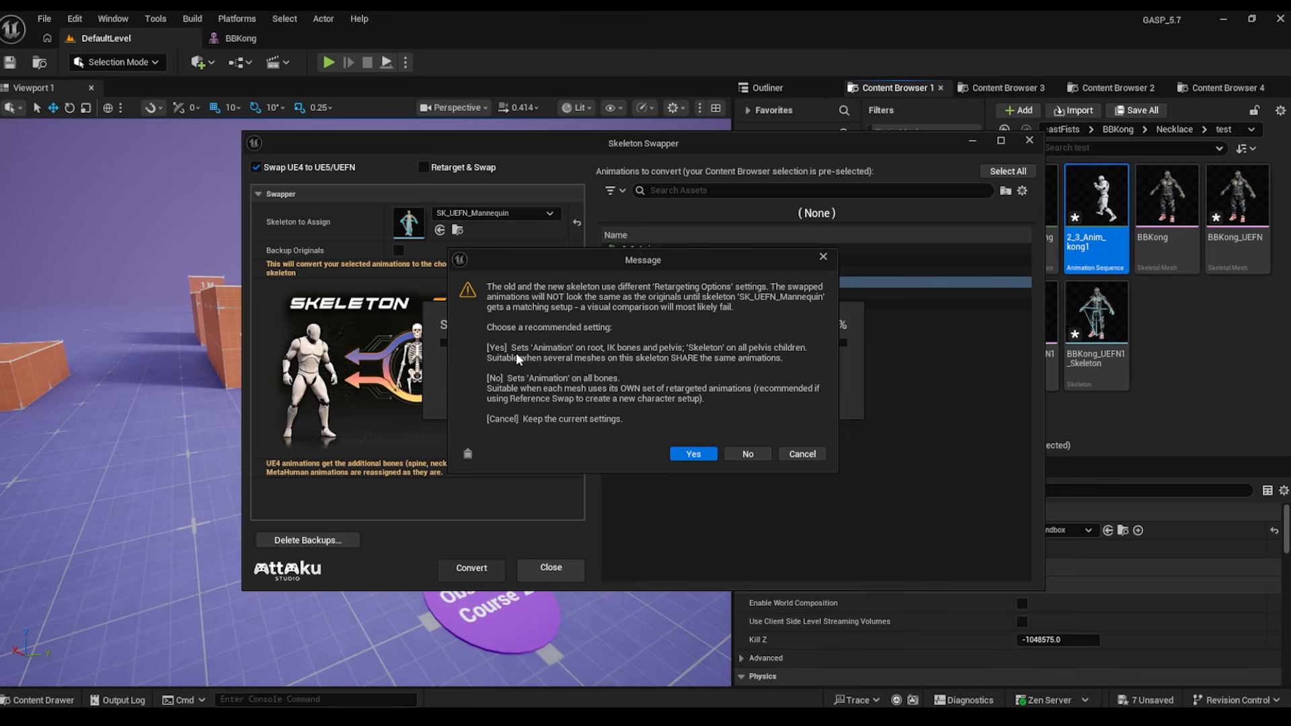
- Accept the recommended retargeting settings to finish converting 2_3_Anim_kong1
{"action": "left_click", "coordinate": [693, 455]}
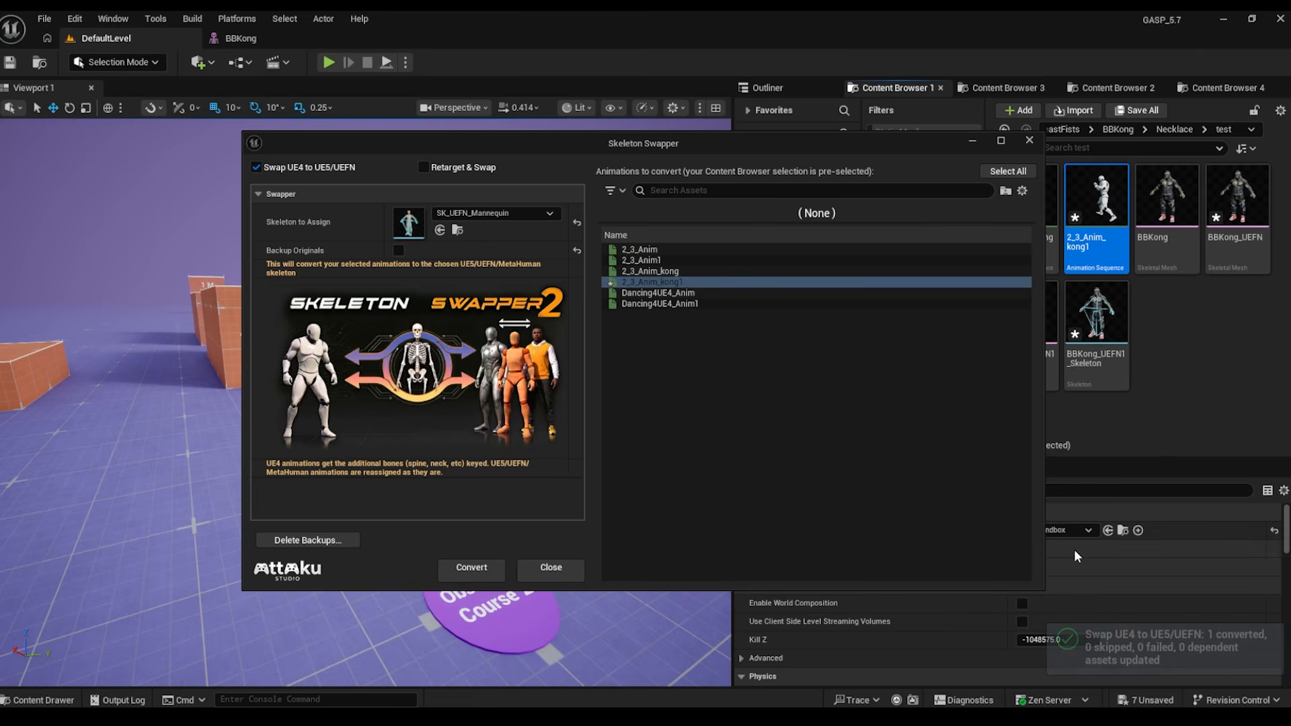
{"action": "left_click", "coordinate": [972, 140]}
{"action": "left_click", "coordinate": [1008, 199]}
- Set BBKong_UEFN as 2_3_Anim_kong1's preview mesh and apply it to the asset
{"action": "double_click", "coordinate": [1090, 215]}
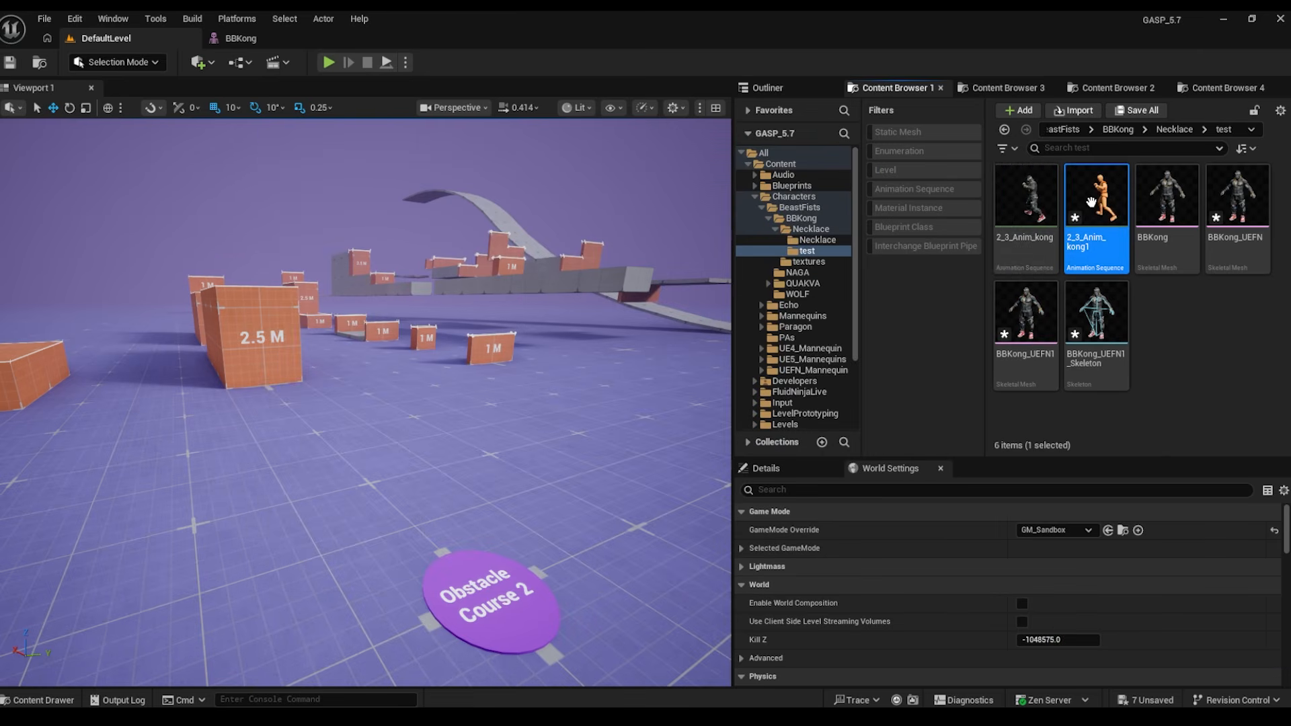
{"action": "left_click", "coordinate": [1177, 242]}
{"action": "scroll", "coordinate": [1245, 481], "scroll_direction": "up", "scroll_amount": 3}
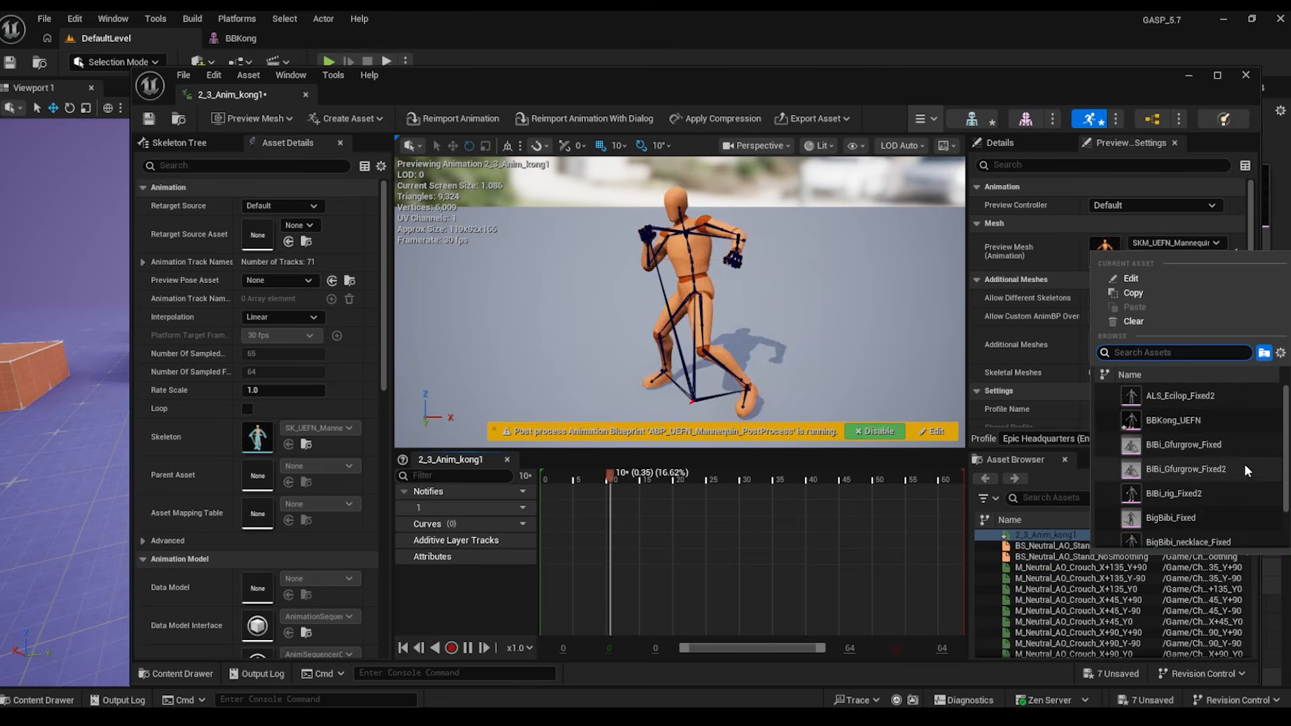
{"action": "left_click", "coordinate": [1160, 424]}
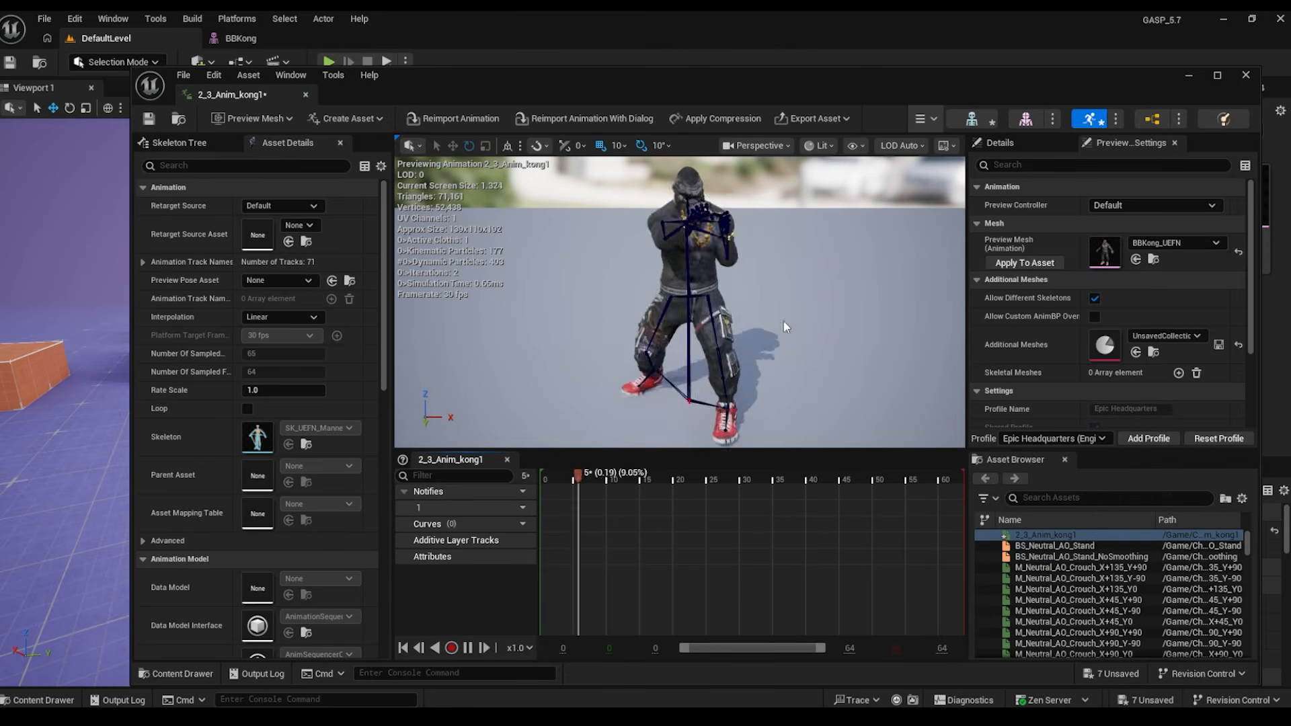
{"action": "left_click", "coordinate": [1016, 263]}
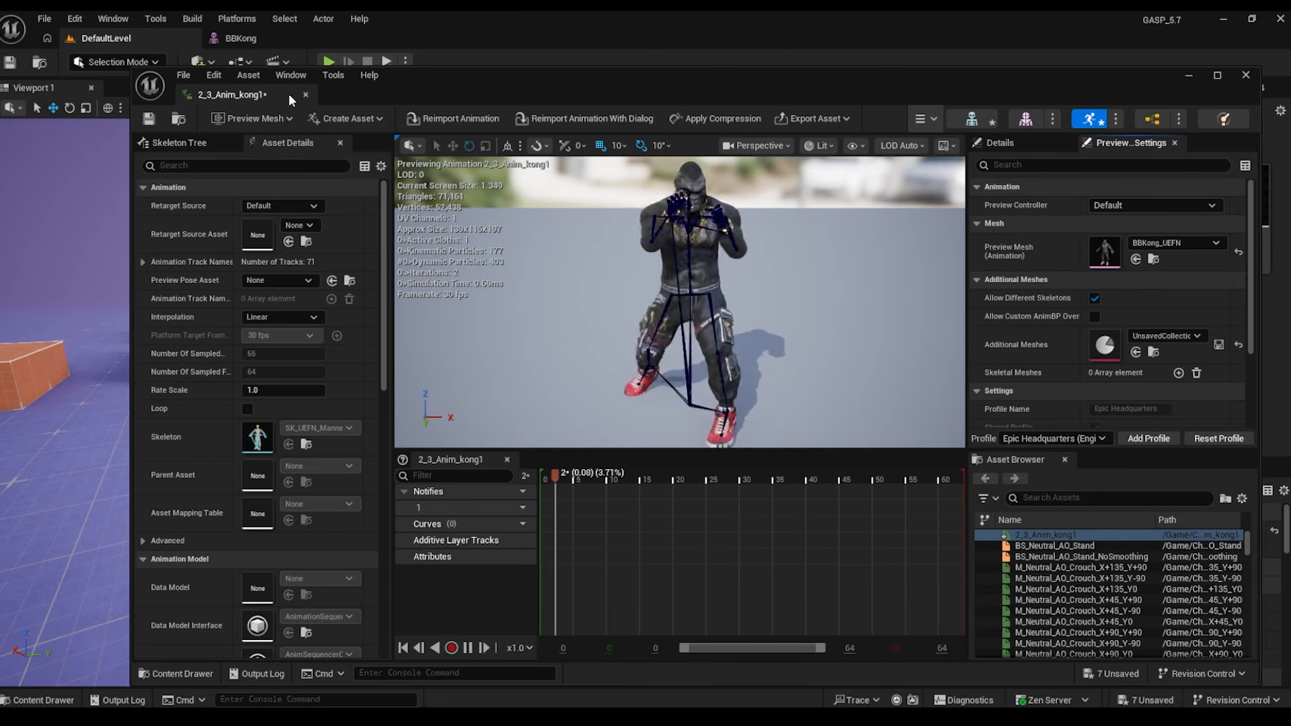
{"action": "left_click", "coordinate": [306, 94]}
{"action": "left_click", "coordinate": [1024, 196]}
- Place both BBKong animations in the level and reset their location to the origin
{"action": "left_click", "coordinate": [1096, 195], "text": "ctrl"}
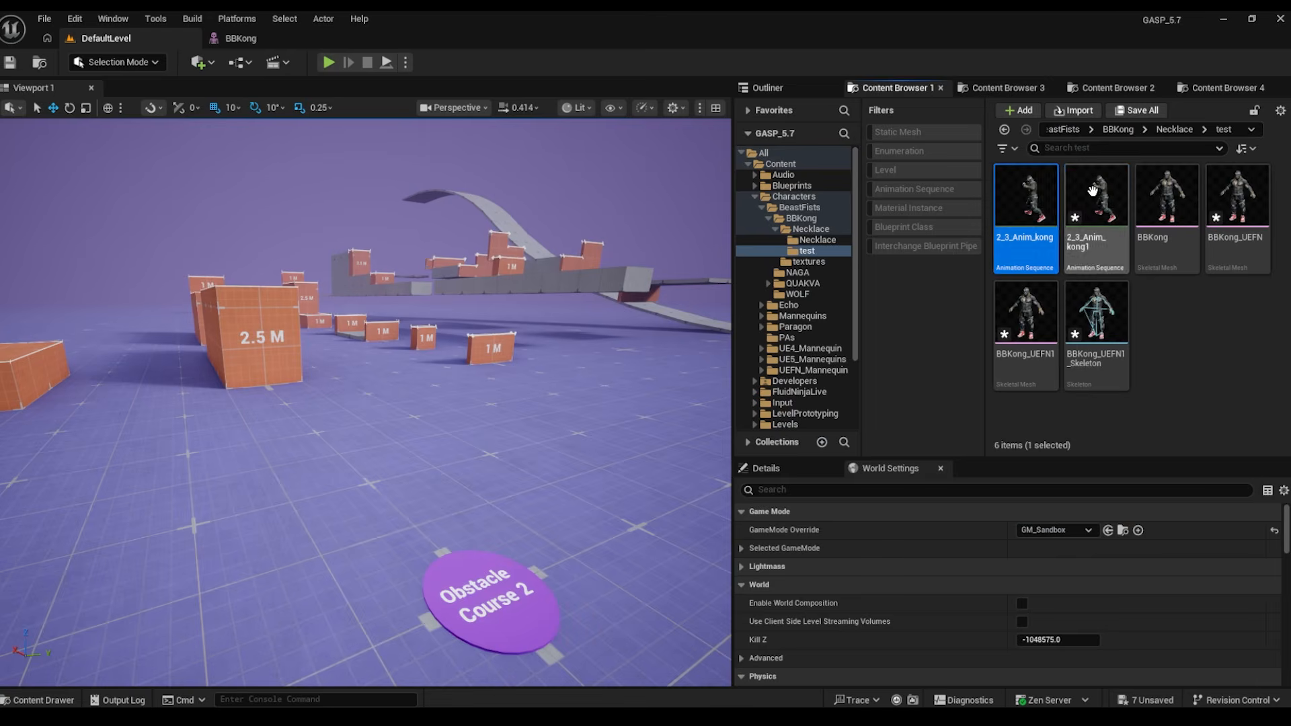
{"action": "left_click_drag", "start_coordinate": [1096, 195], "coordinate": [431, 475]}
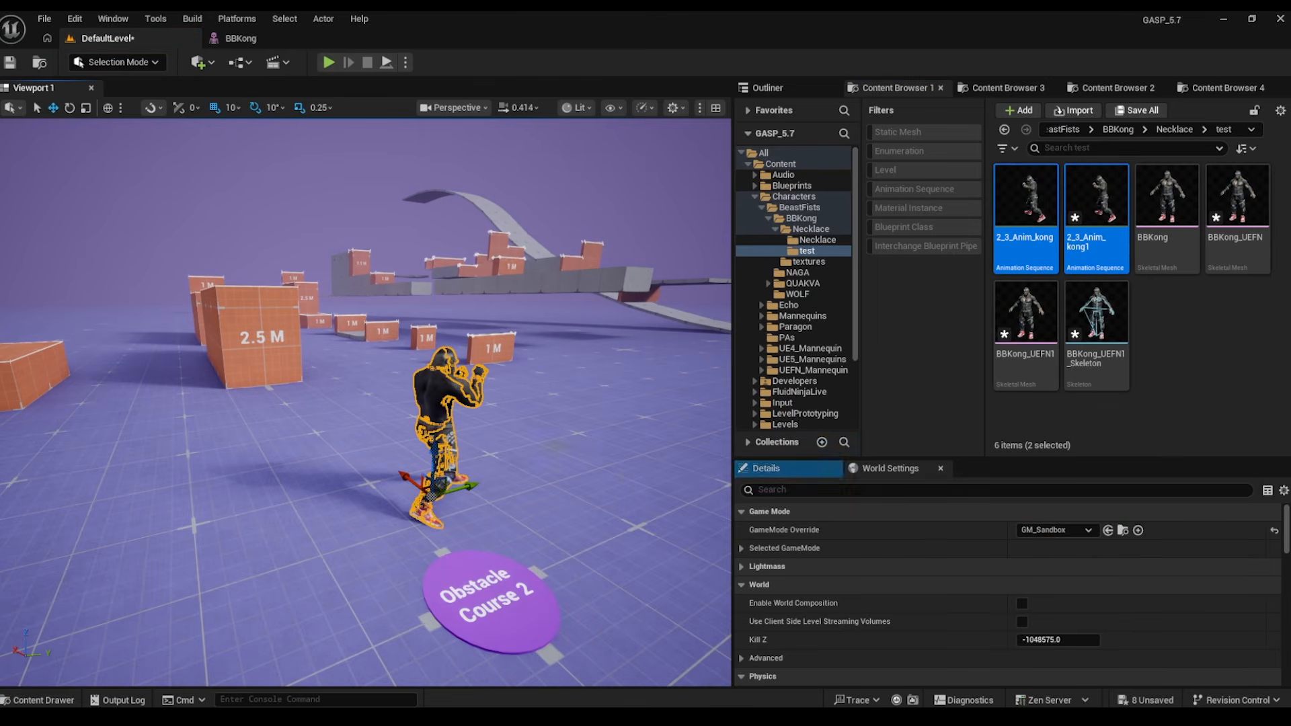
{"action": "left_click", "coordinate": [781, 467]}
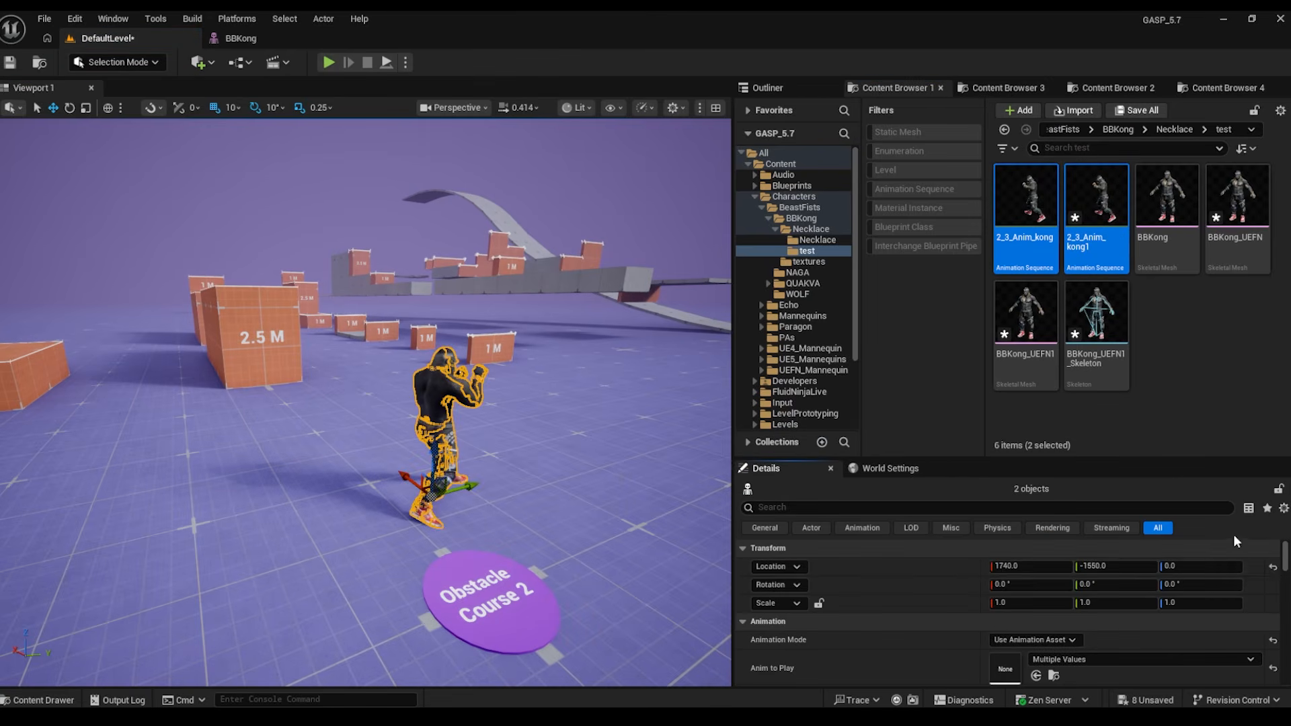
{"action": "left_click", "coordinate": [1272, 567]}
{"action": "right_click_drag", "start_coordinate": [484, 364], "coordinate": [551, 390]}
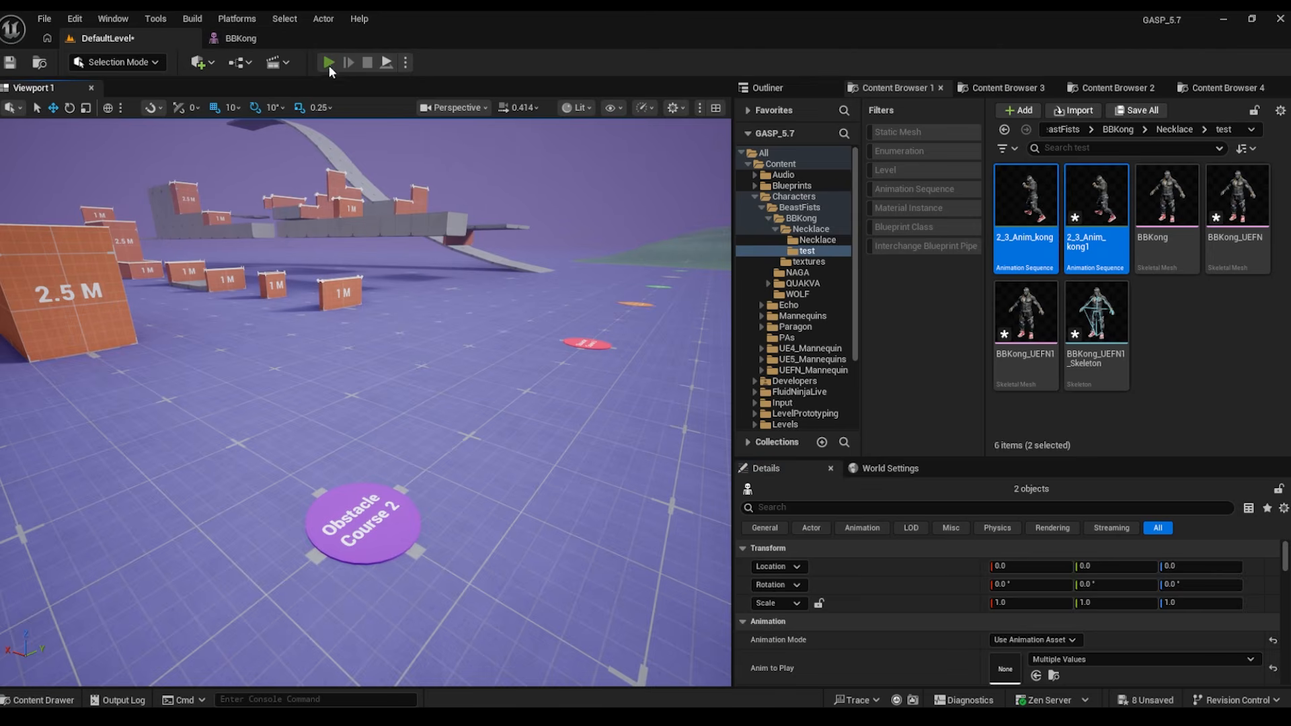
- Play the level and run the mannequin around BBKong to test it
{"action": "left_click", "coordinate": [329, 64]}
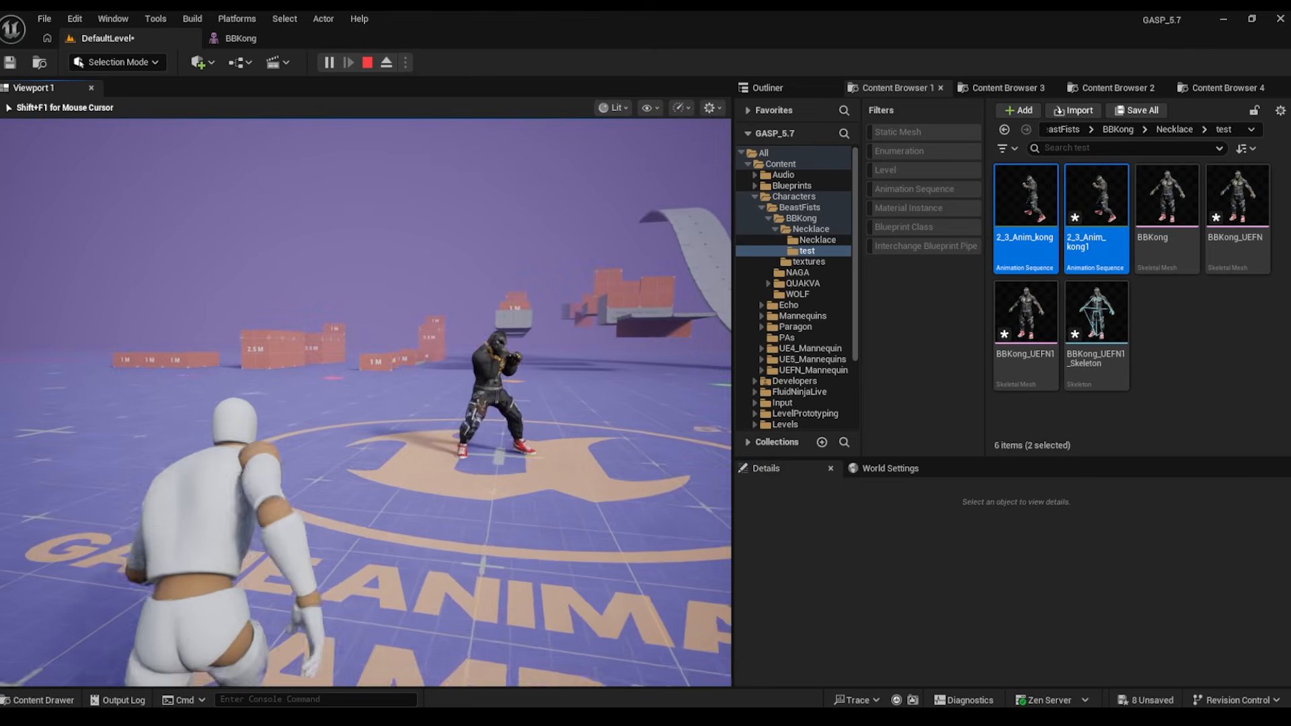
{"action": "key", "text": "w"}
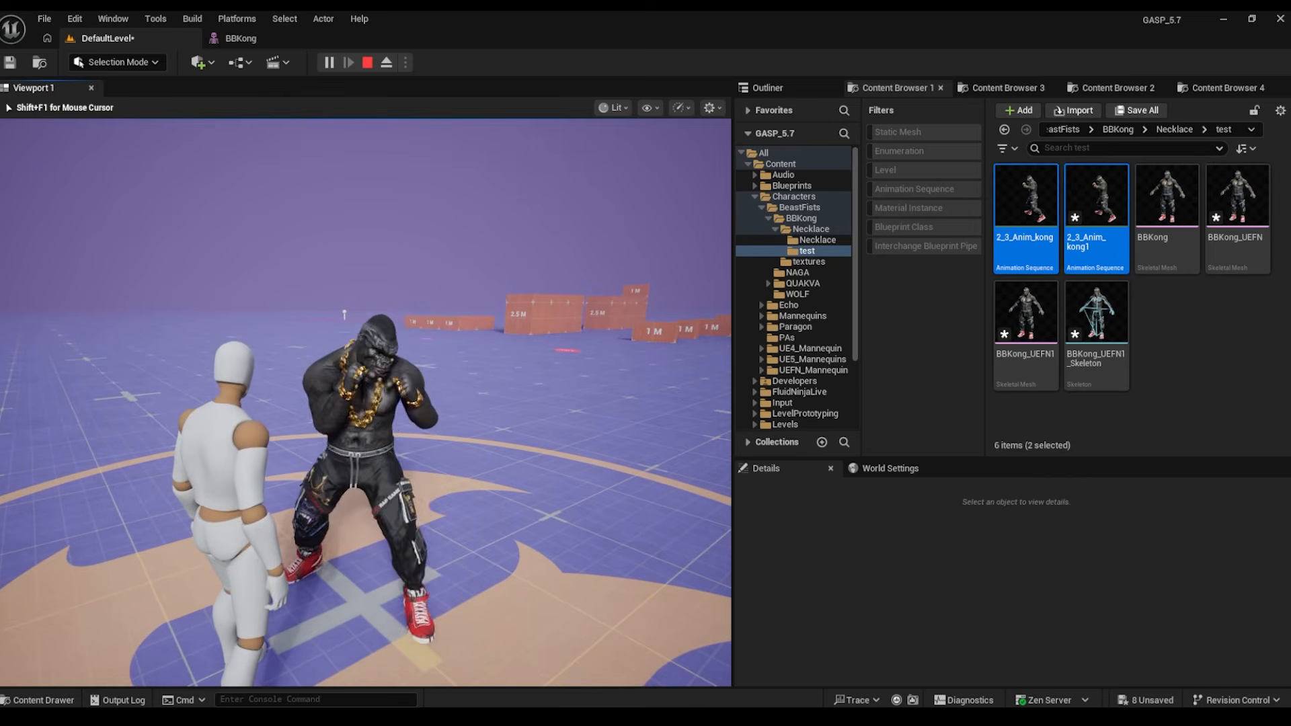
{"action": "key", "text": "a"}
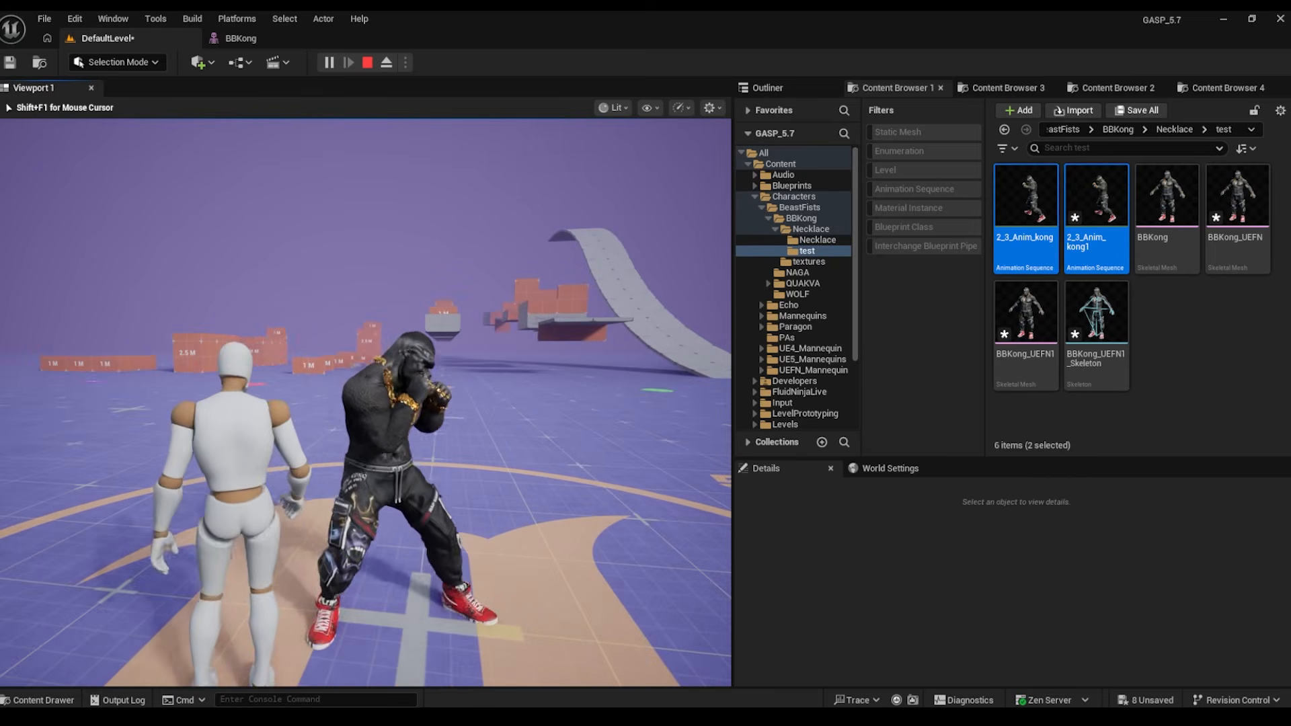
{"action": "key", "text": "d"}
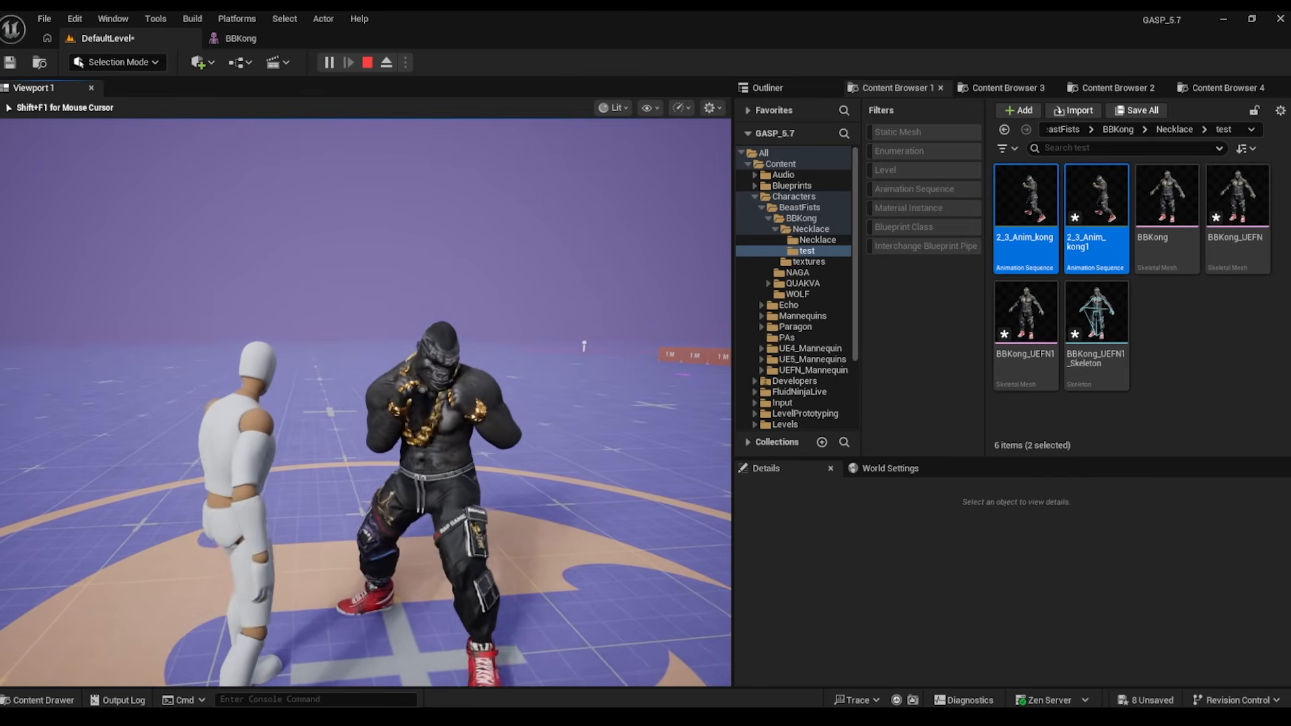
{"action": "key", "text": "Escape"}
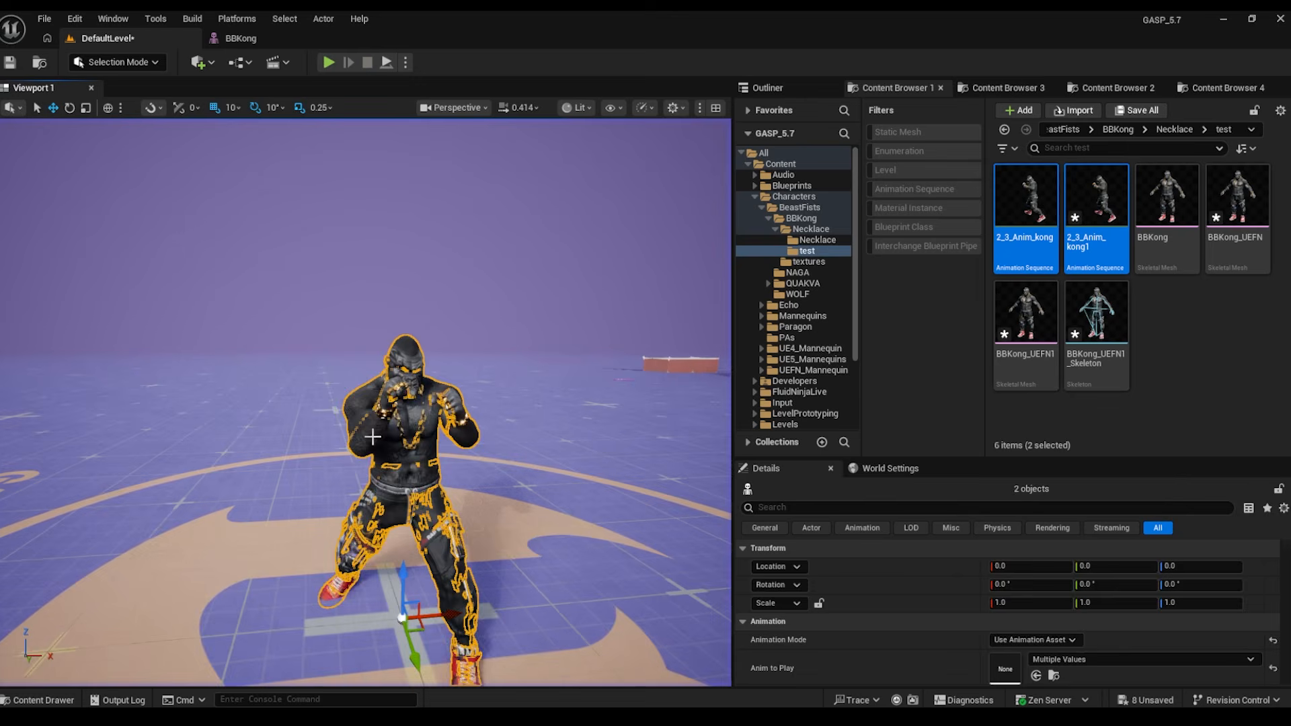
- Fly the view around BBKong to inspect its front, legs and shoes up close
{"action": "right_click_drag", "start_coordinate": [373, 437], "coordinate": [606, 424]}
{"action": "key", "text": "a"}
{"action": "key", "text": "w"}
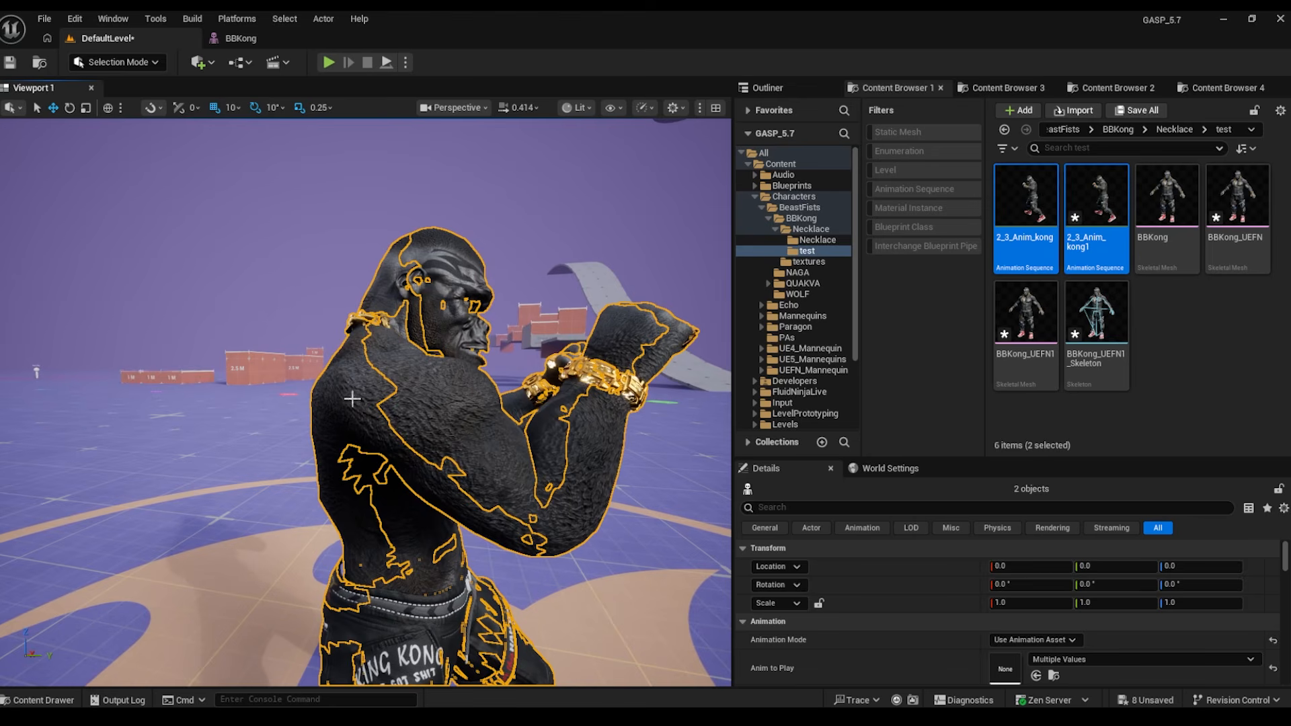
{"action": "right_click_drag", "start_coordinate": [408, 357], "coordinate": [266, 464]}
{"action": "key", "text": "d"}
{"action": "key", "text": "a"}
{"action": "key", "text": "d"}
{"action": "key", "text": "d"}
{"action": "key", "text": "w"}
{"action": "left_click", "coordinate": [320, 455]}
{"action": "key", "text": "s"}
{"action": "key", "text": "w"}
{"action": "right_click_drag", "start_coordinate": [388, 497], "coordinate": [420, 480]}
{"action": "key", "text": "s"}
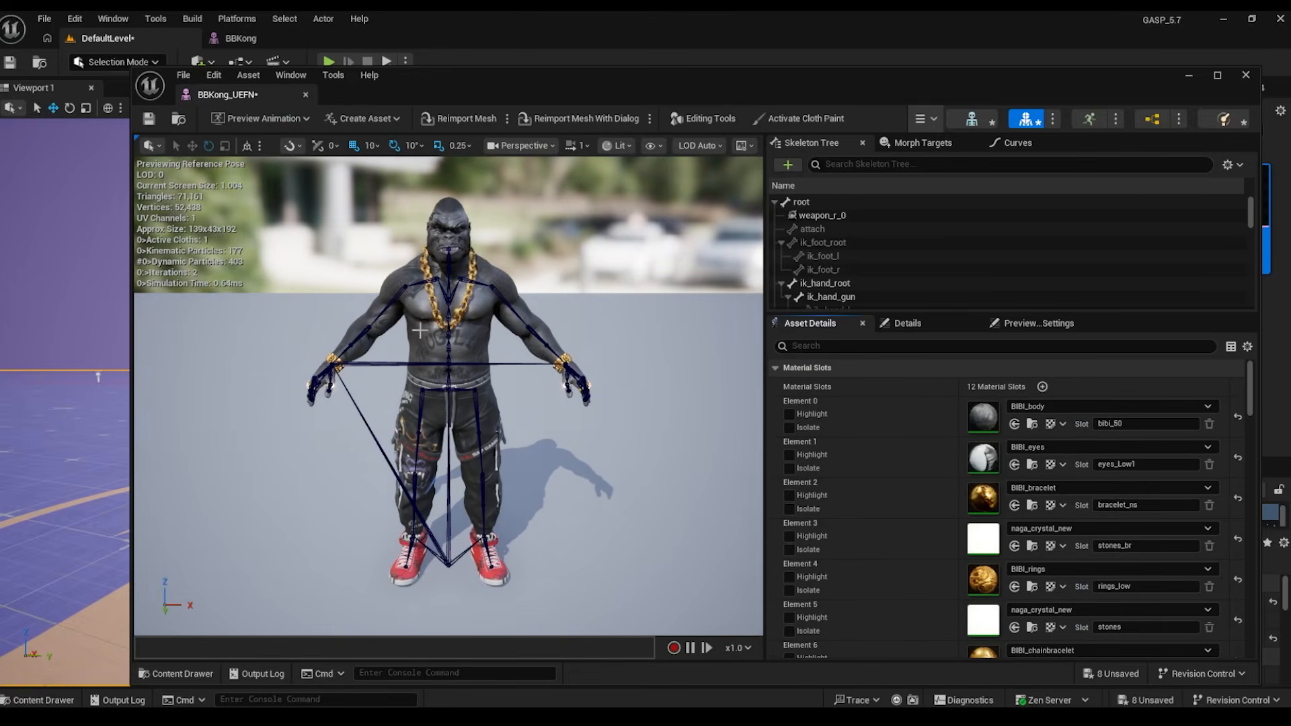
{"action": "scroll", "coordinate": [419, 330], "scroll_direction": "up", "scroll_amount": 2}
{"action": "scroll", "coordinate": [889, 251], "scroll_direction": "down", "scroll_amount": 3}
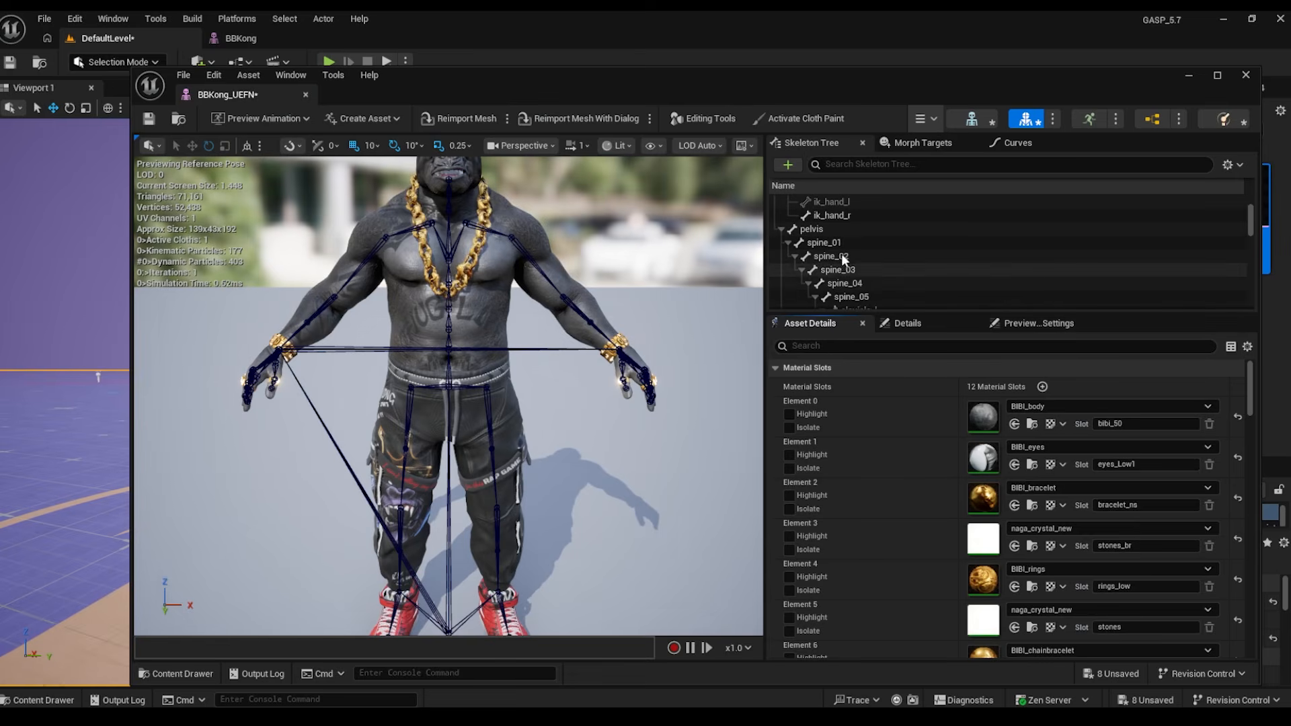
{"action": "left_click_drag", "start_coordinate": [227, 95], "coordinate": [365, 39]}
{"action": "left_click", "coordinate": [206, 41]}
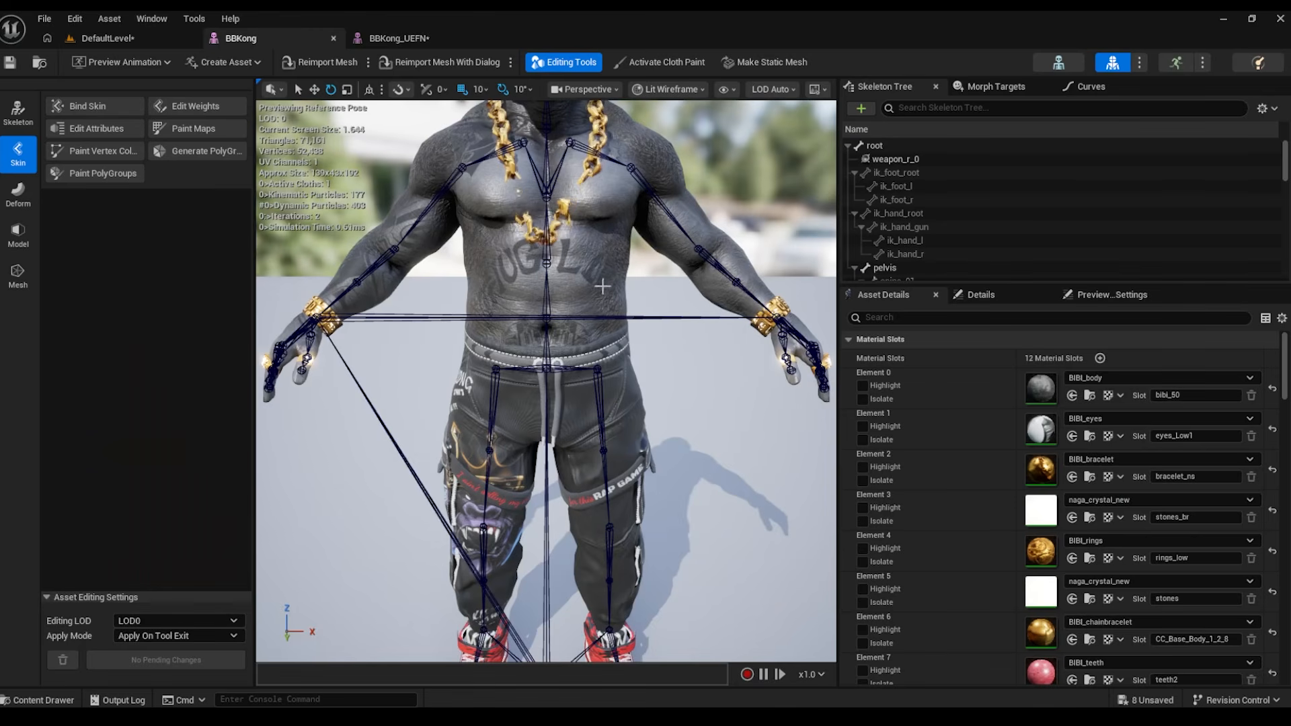
{"action": "left_click", "coordinate": [399, 39]}
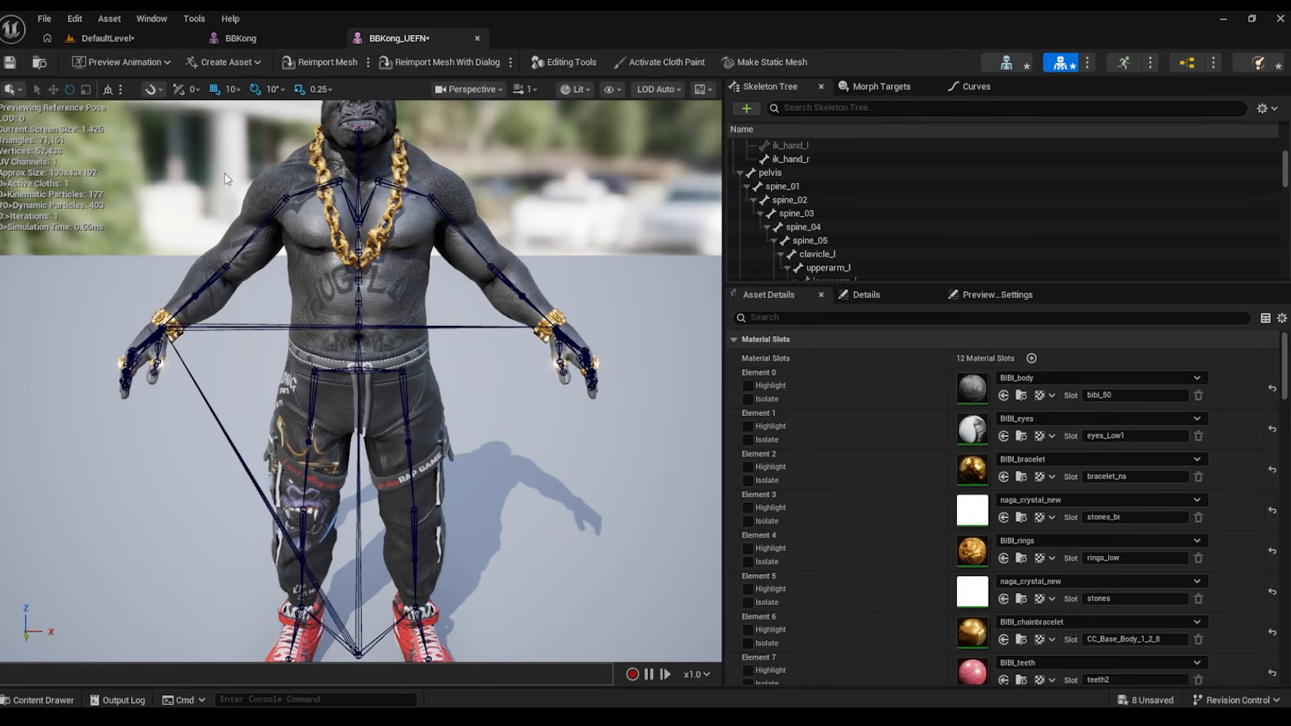
{"action": "left_click", "coordinate": [571, 65]}
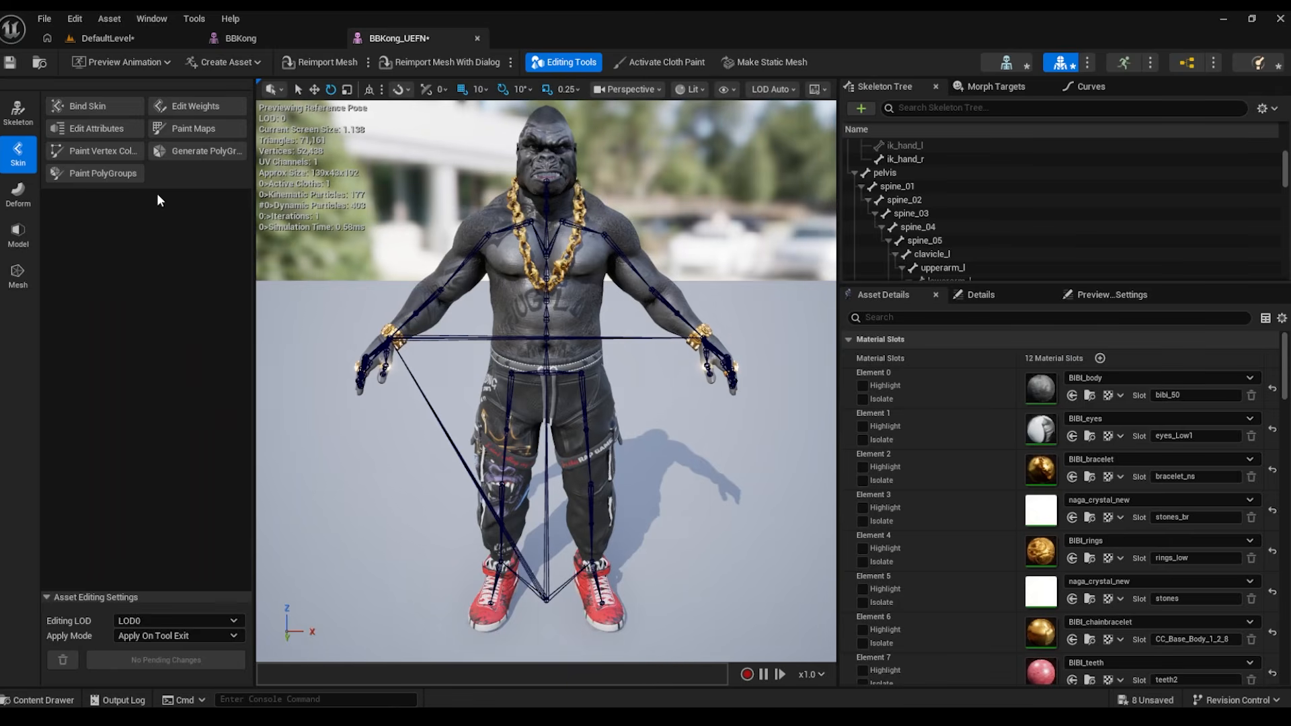
{"action": "left_click", "coordinate": [195, 107]}
{"action": "left_click", "coordinate": [918, 186]}
{"action": "left_click", "coordinate": [917, 199]}
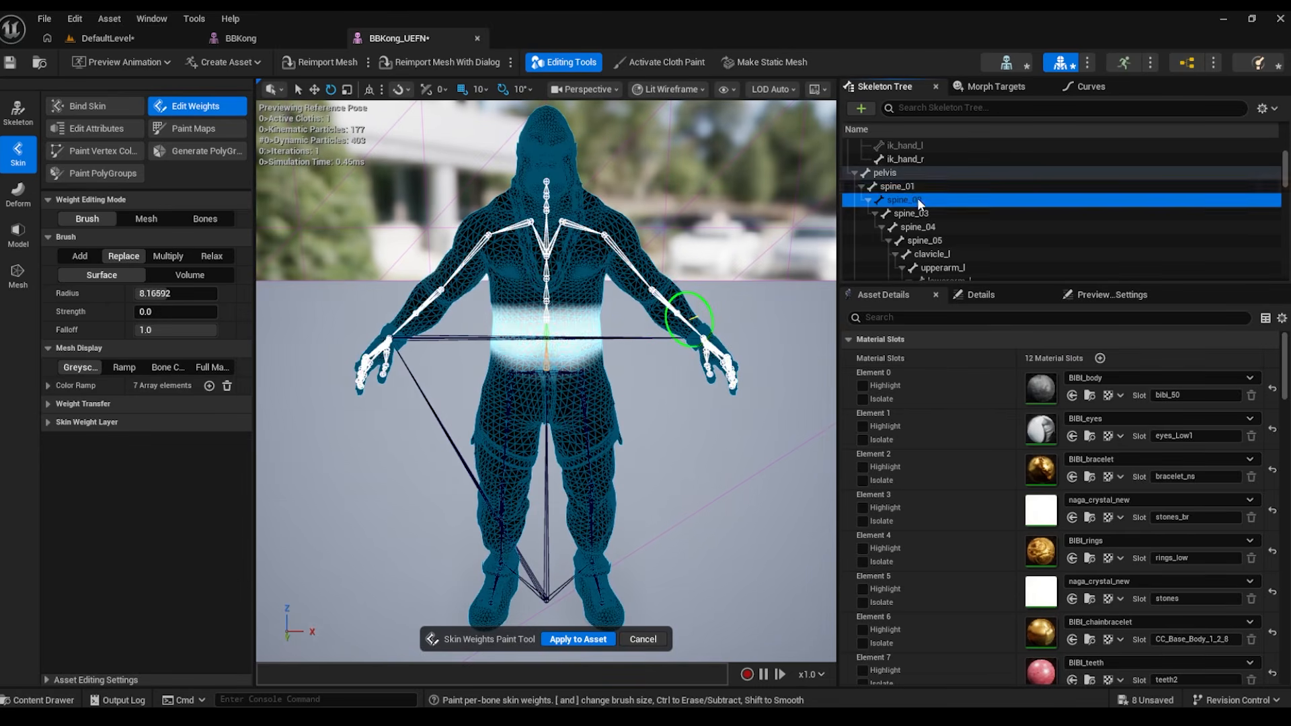
{"action": "left_click", "coordinate": [913, 213]}
{"action": "left_click", "coordinate": [925, 226]}
{"action": "left_click", "coordinate": [935, 239]}
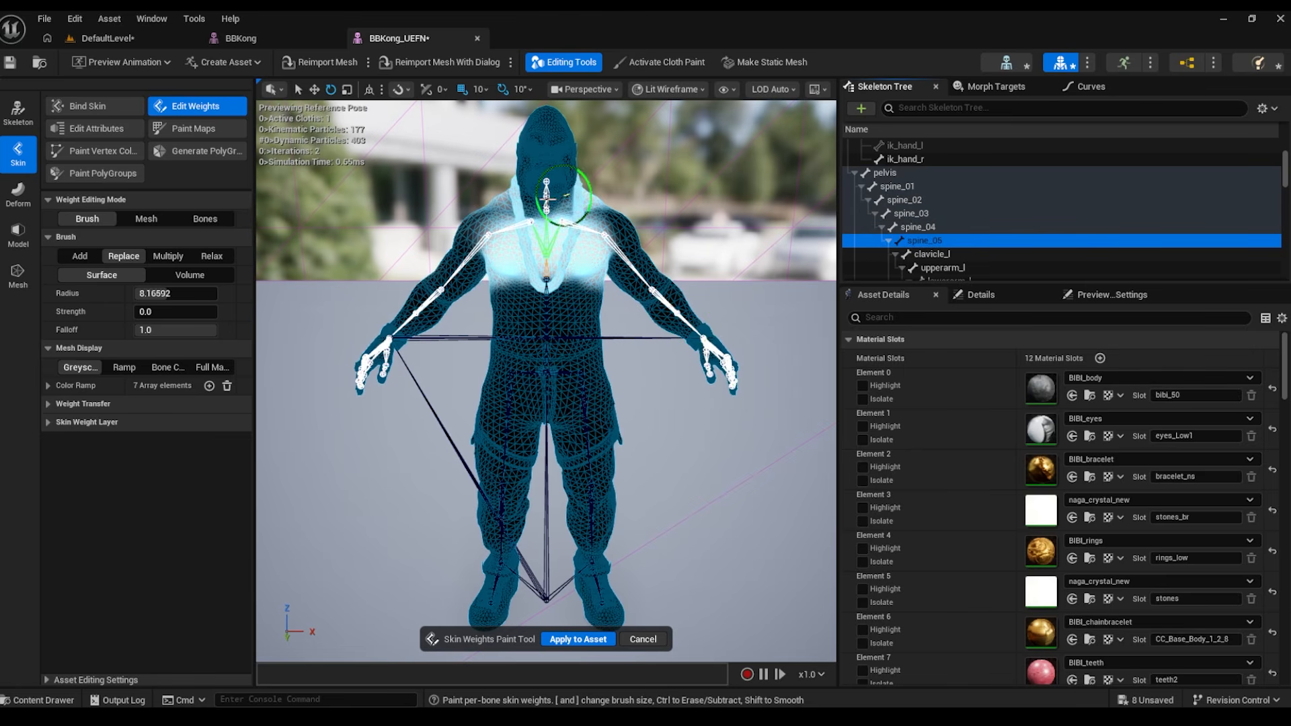
{"action": "left_click", "coordinate": [478, 35]}
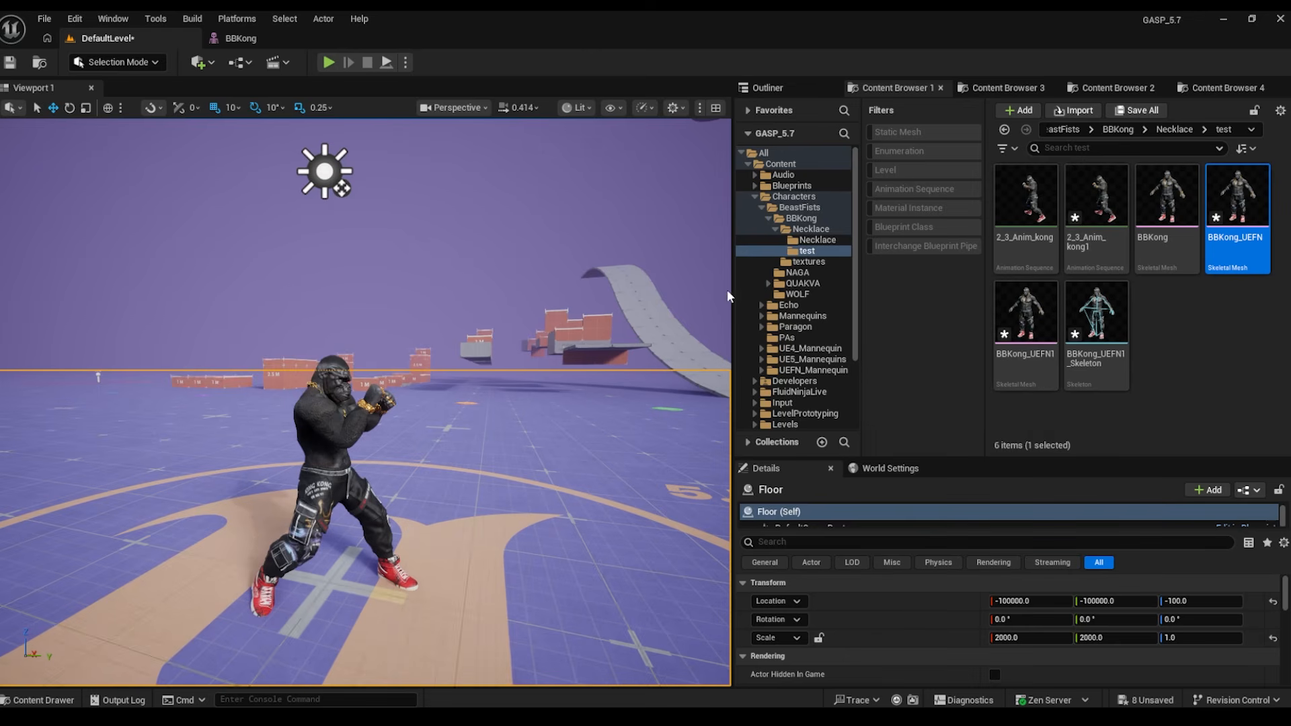
{"action": "left_click", "coordinate": [325, 64]}
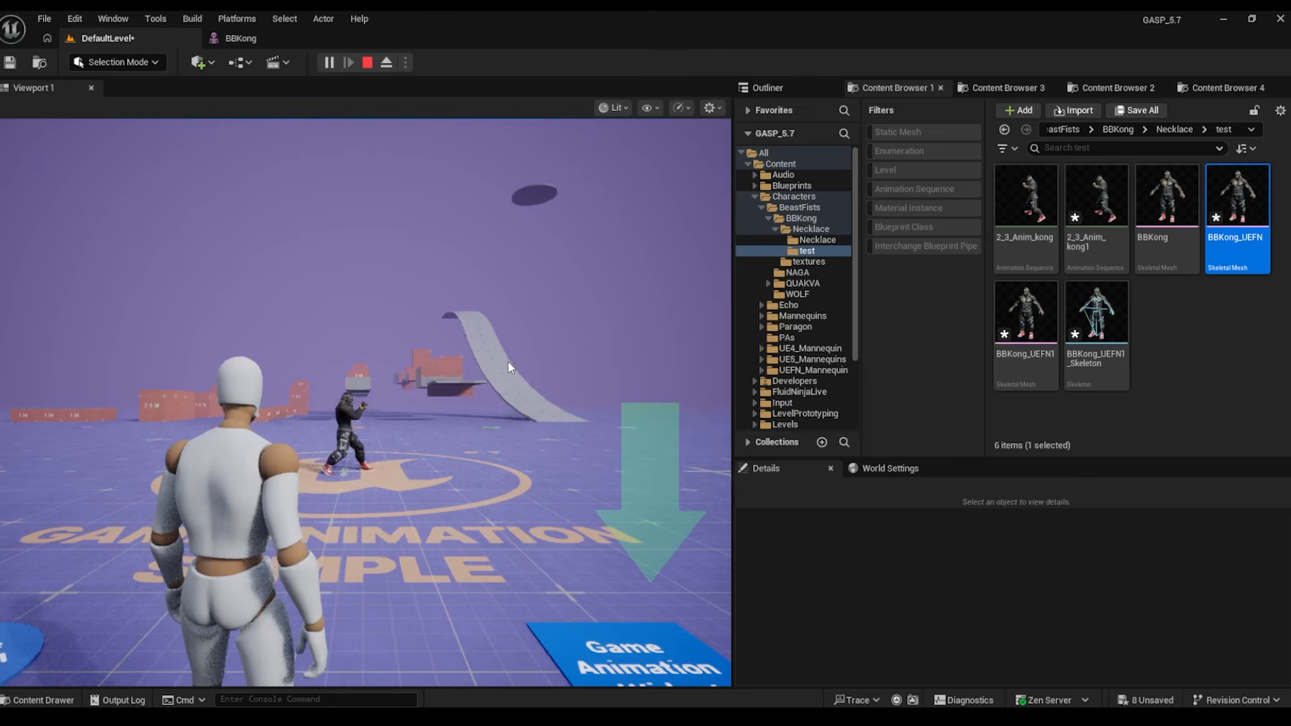
{"action": "key", "text": "w"}
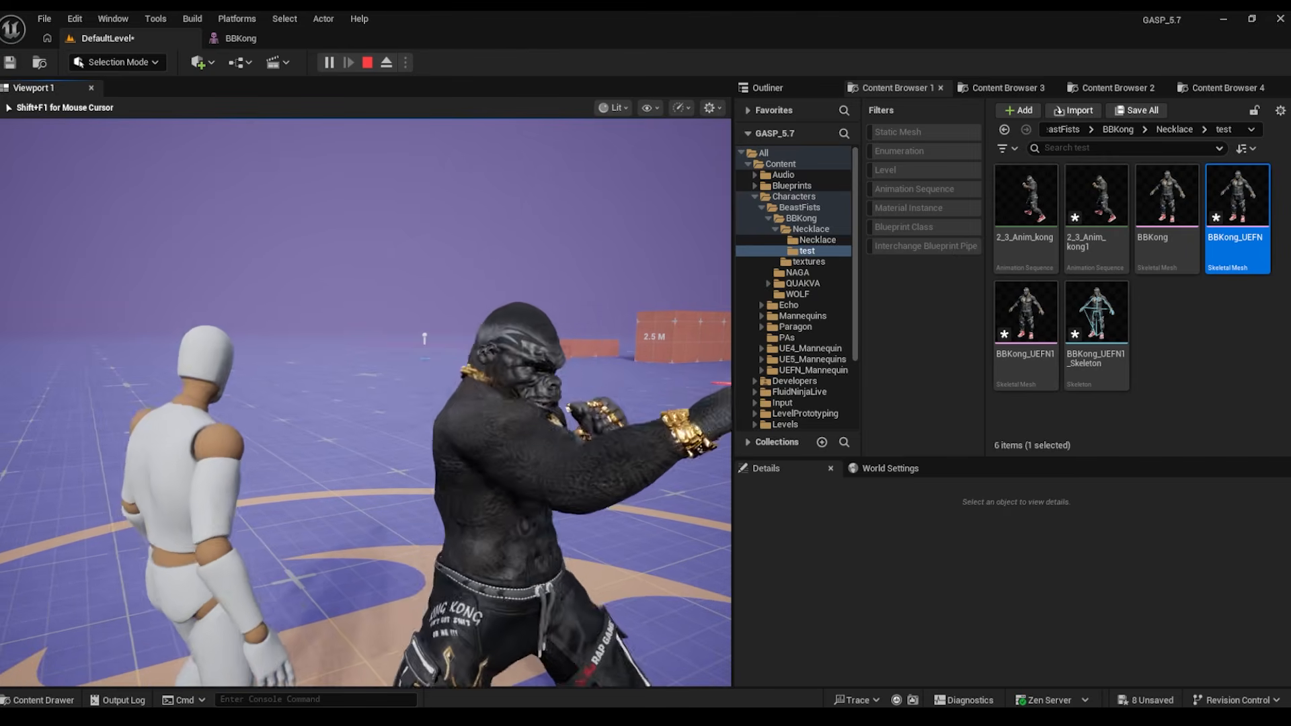
{"action": "key", "text": "Escape"}
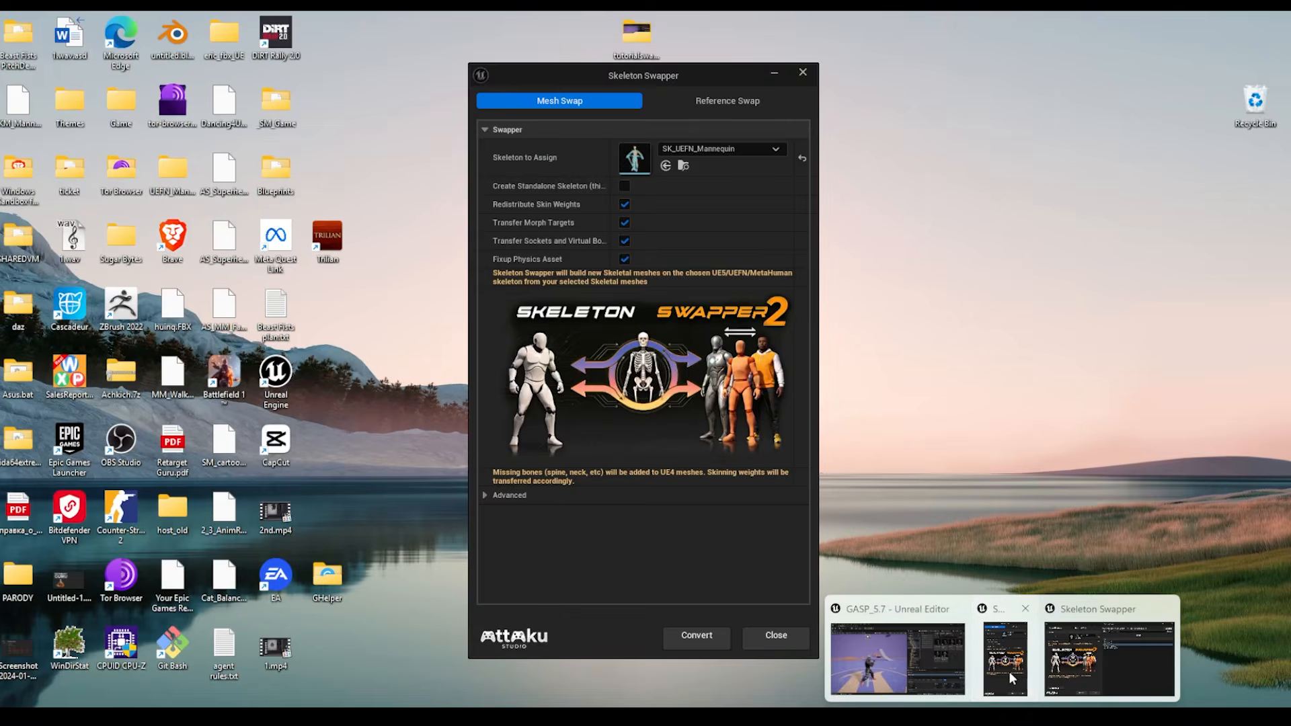
- Show the Reference Swap options for replacing BBKong with BBKong_UEFN as a new character
{"action": "left_click", "coordinate": [1008, 671]}
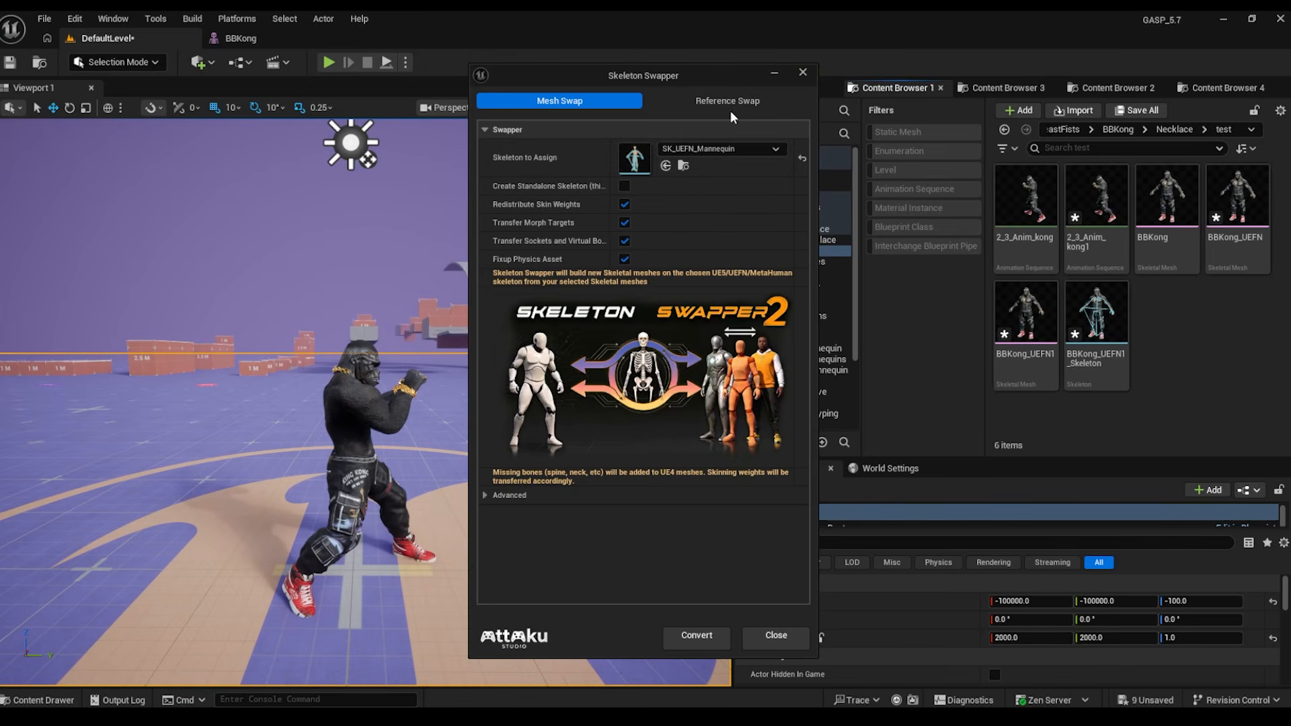
{"action": "left_click", "coordinate": [712, 105]}
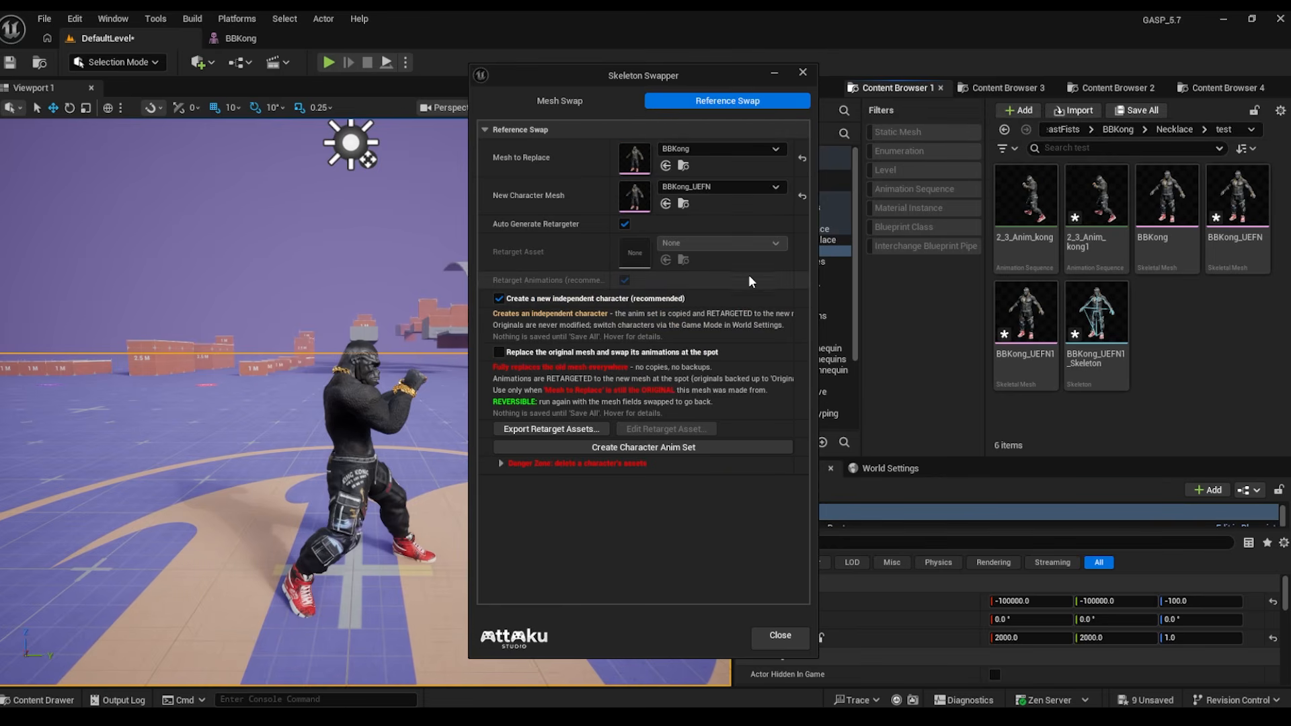
{"action": "mouse_move", "coordinate": [749, 328]}
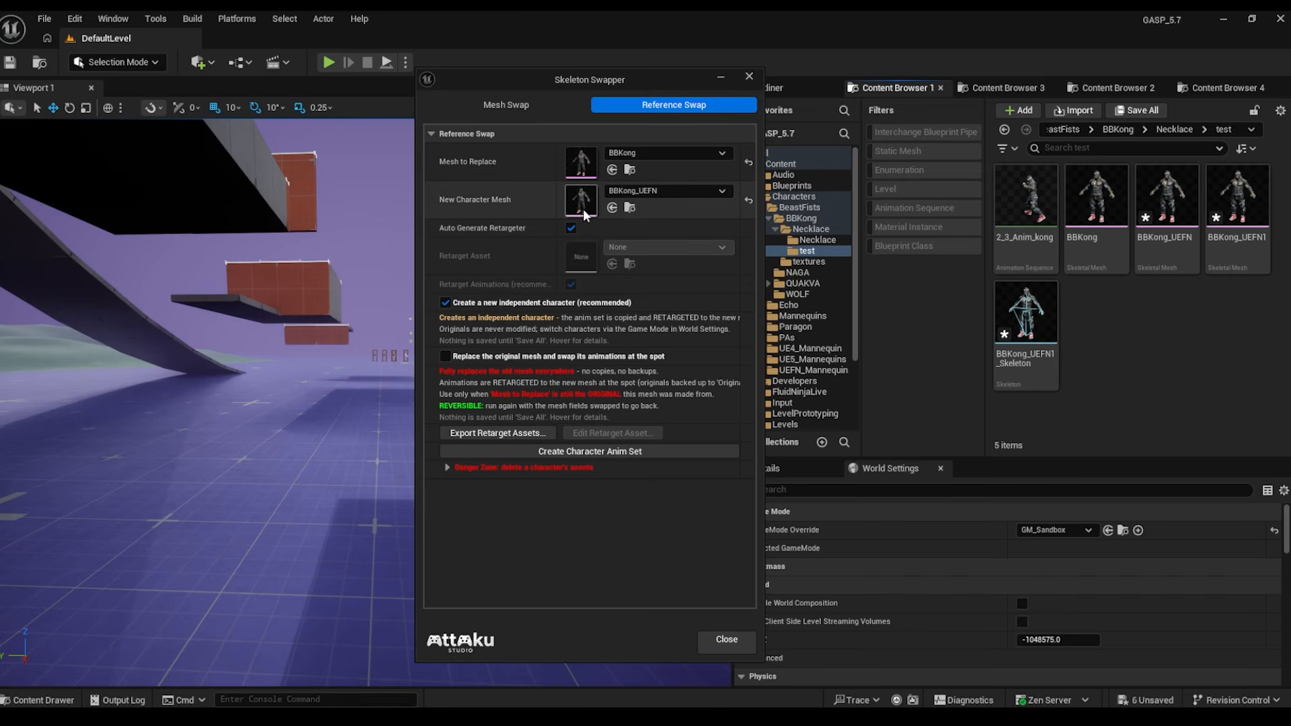
{"action": "left_click", "coordinate": [447, 355]}
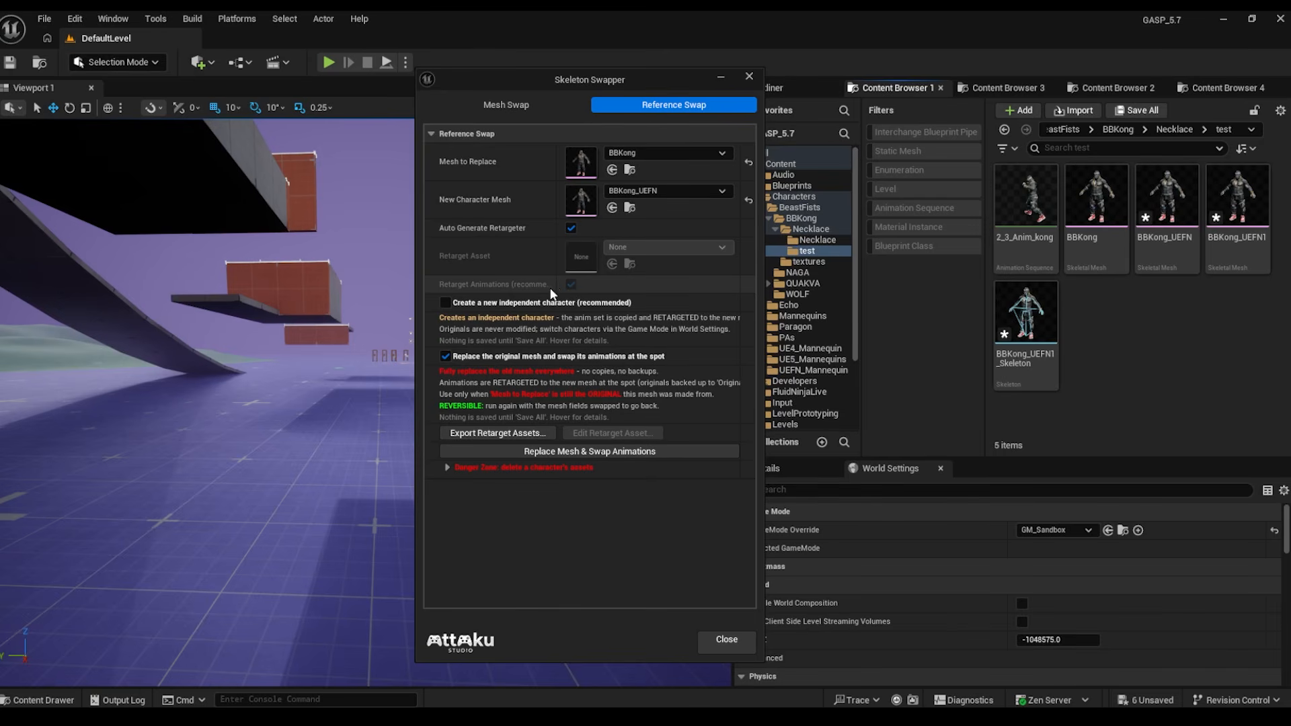
{"action": "left_click", "coordinate": [445, 304]}
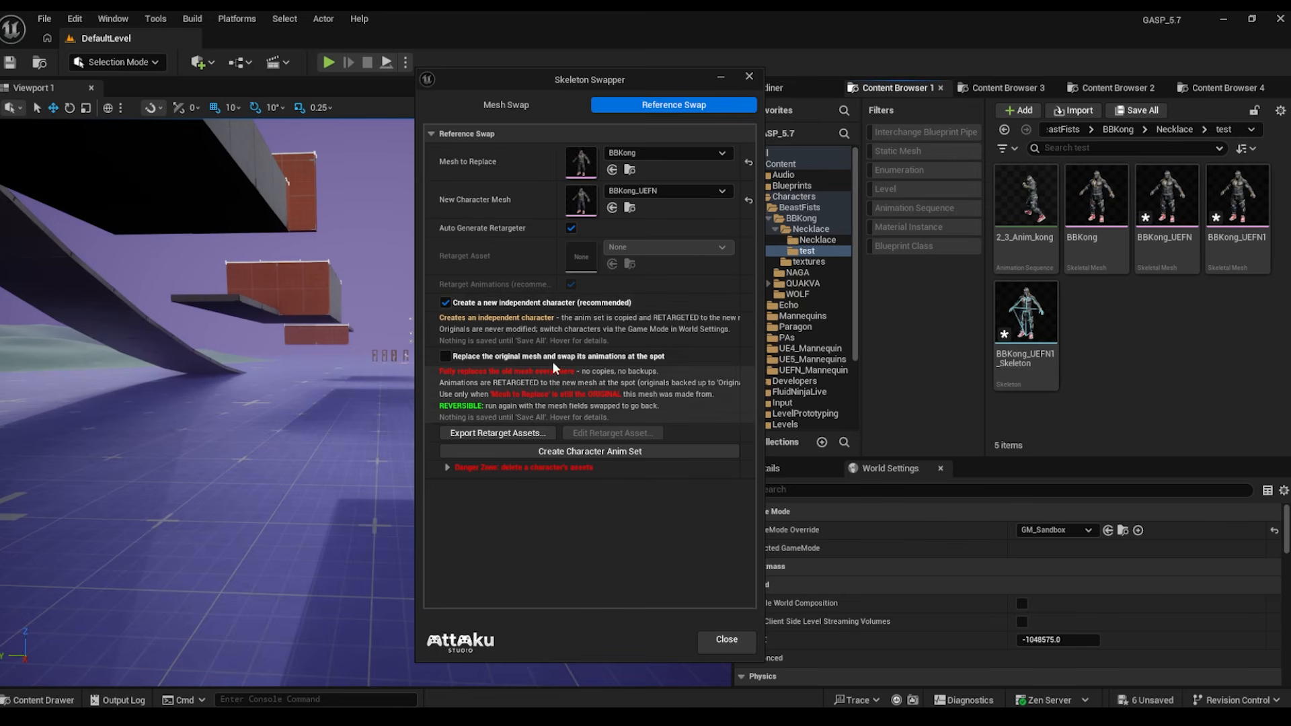
{"action": "left_click", "coordinate": [445, 356]}
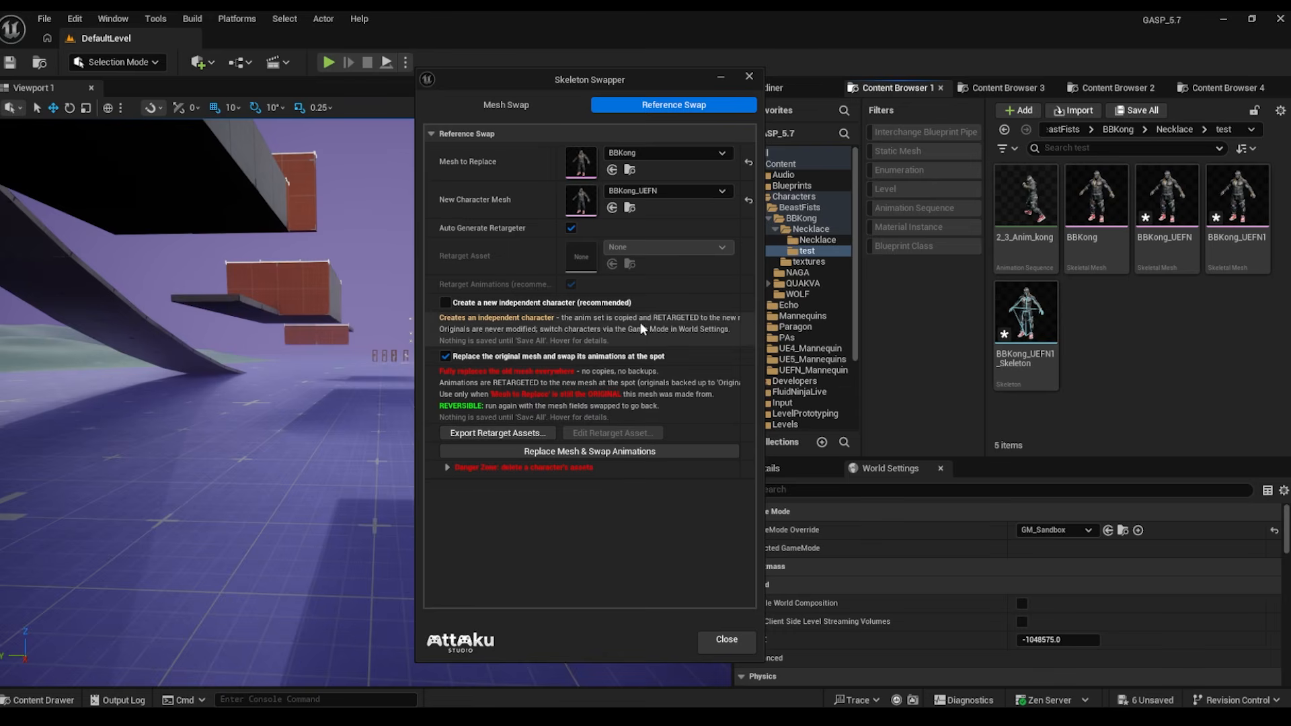
{"action": "mouse_move", "coordinate": [626, 380]}
{"action": "left_click", "coordinate": [445, 302]}
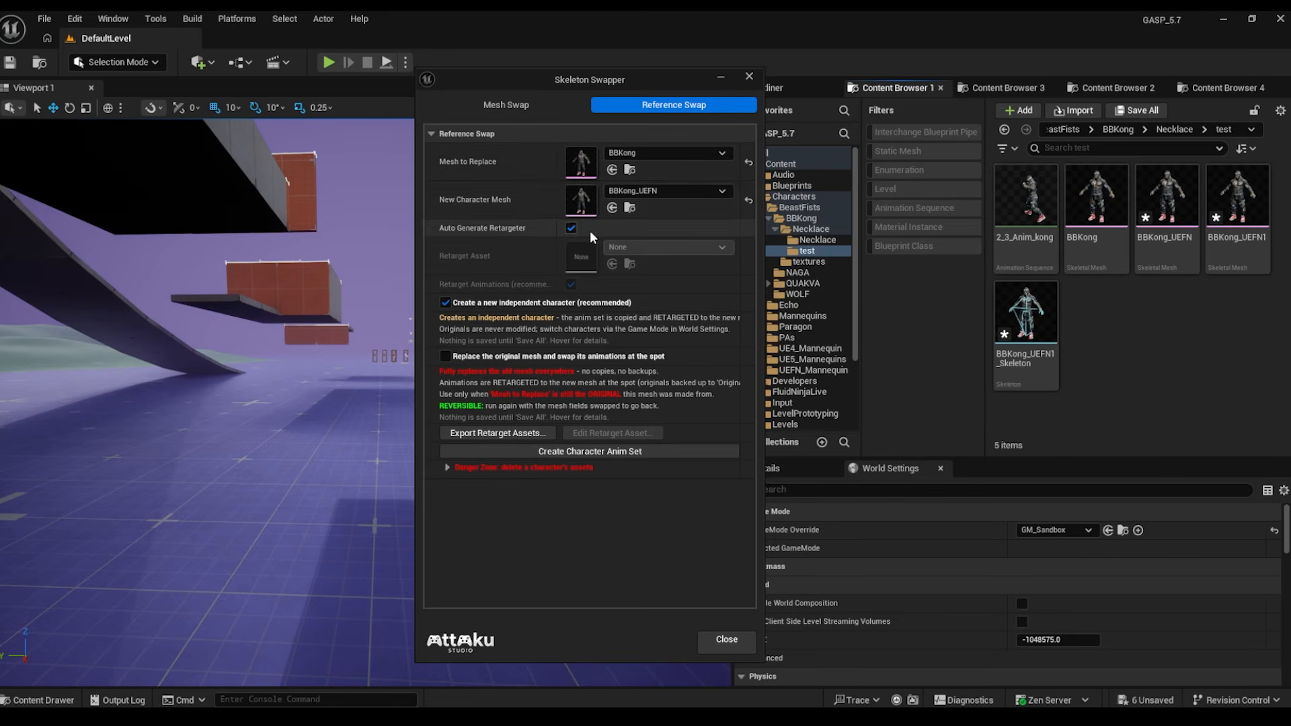
{"action": "left_click", "coordinate": [675, 151]}
{"action": "left_click", "coordinate": [693, 330]}
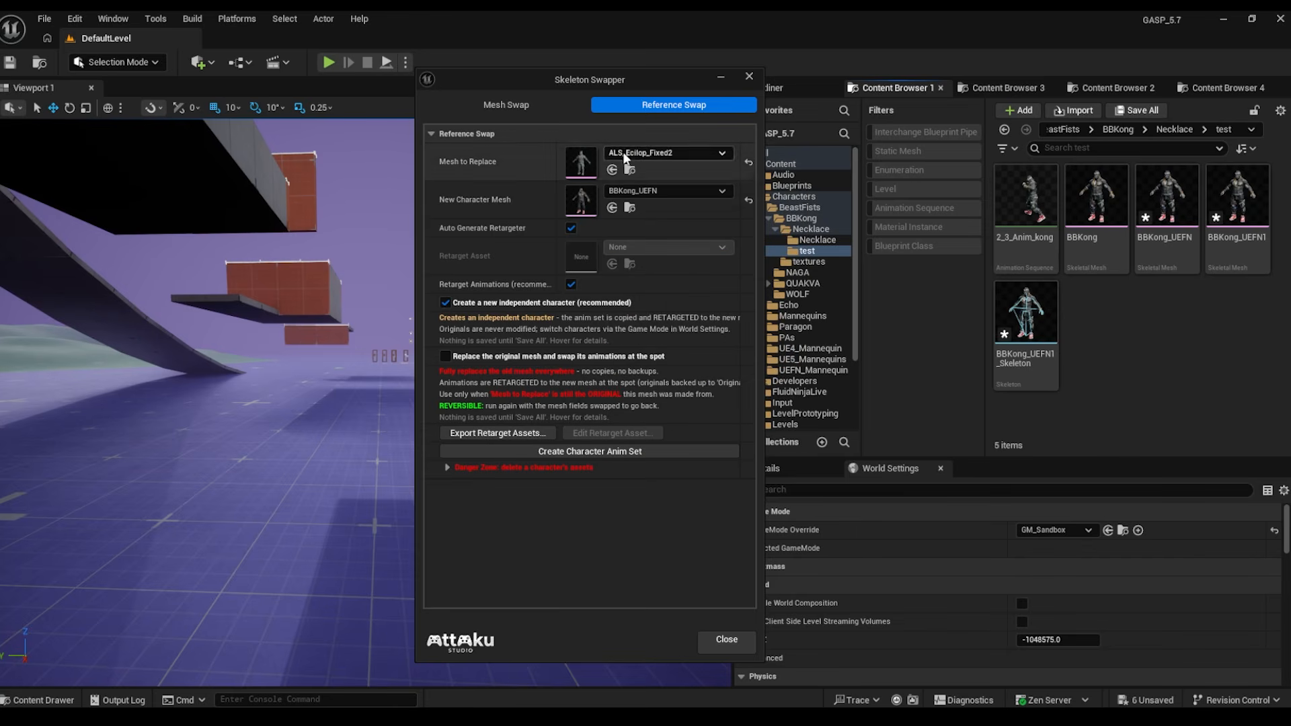
{"action": "left_click", "coordinate": [571, 285]}
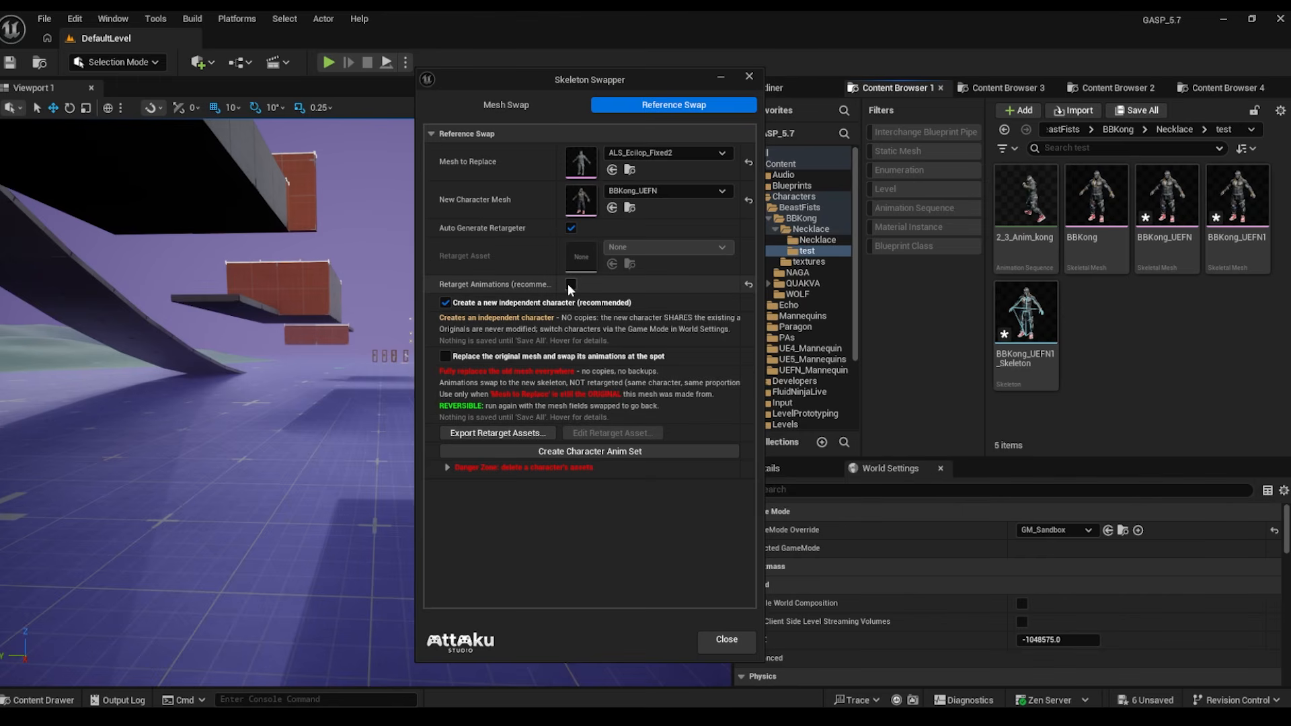
{"action": "left_click", "coordinate": [571, 284]}
{"action": "left_click", "coordinate": [571, 285]}
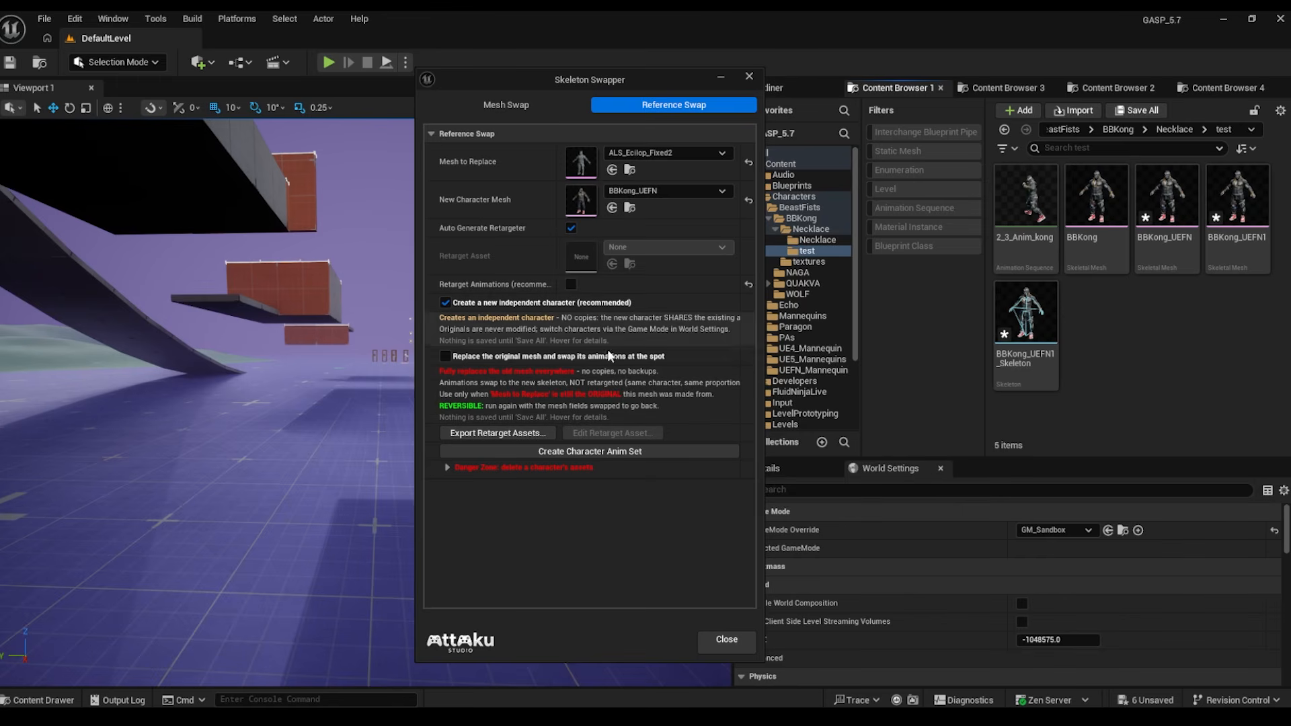
{"action": "left_click", "coordinate": [571, 285]}
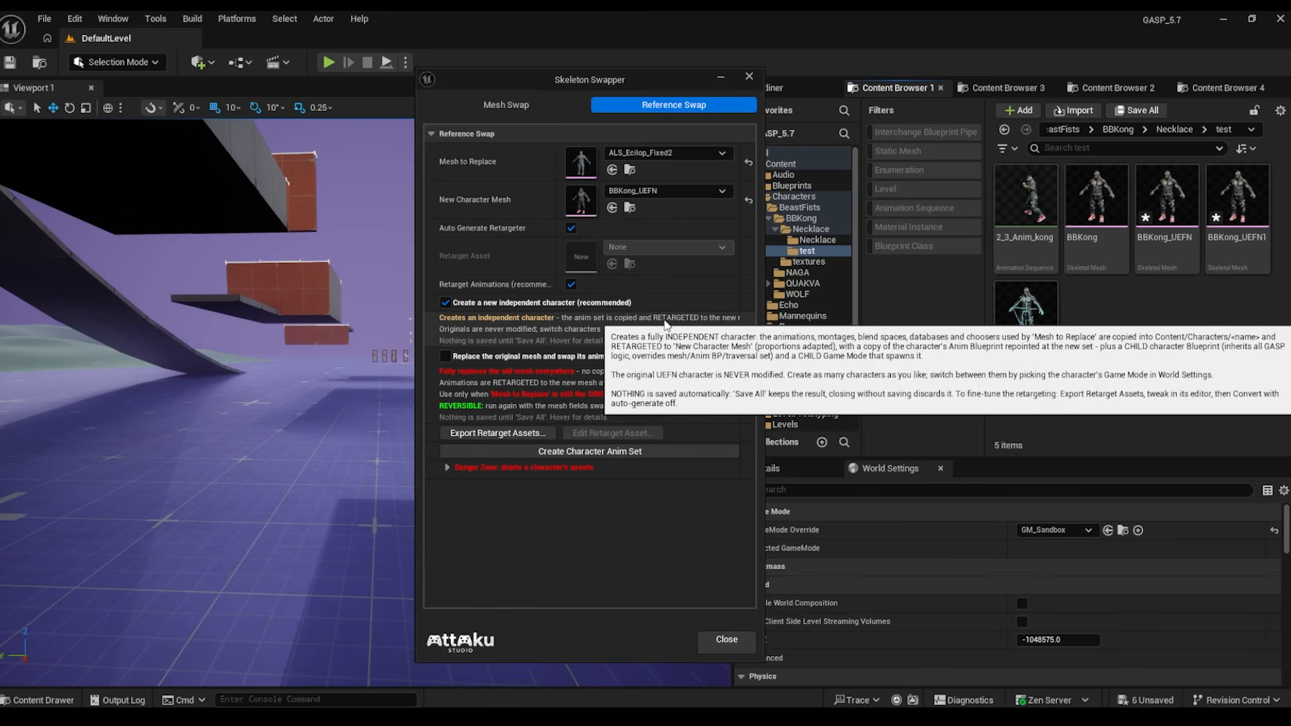
{"action": "left_click", "coordinate": [570, 284]}
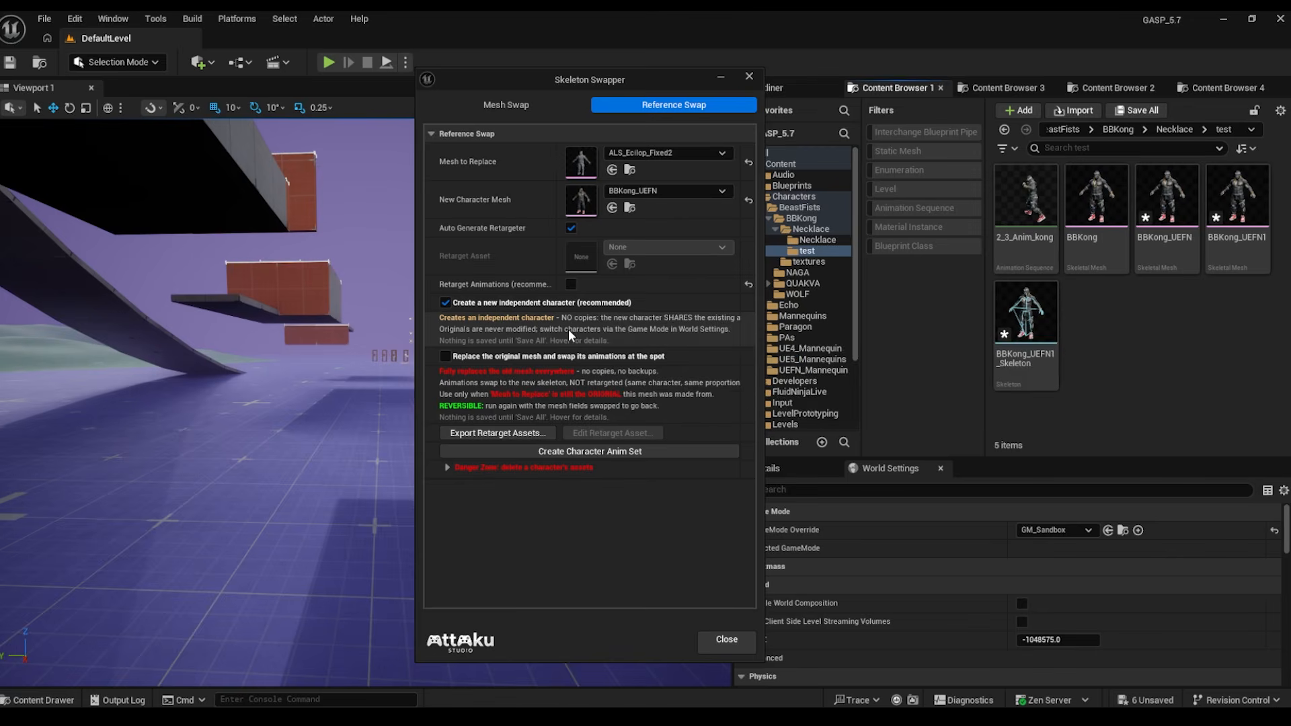
- Choose SKM_UEFN_Mannequin as the mesh to replace
{"action": "left_click", "coordinate": [660, 154]}
{"action": "left_click_drag", "start_coordinate": [798, 325], "coordinate": [797, 463]}
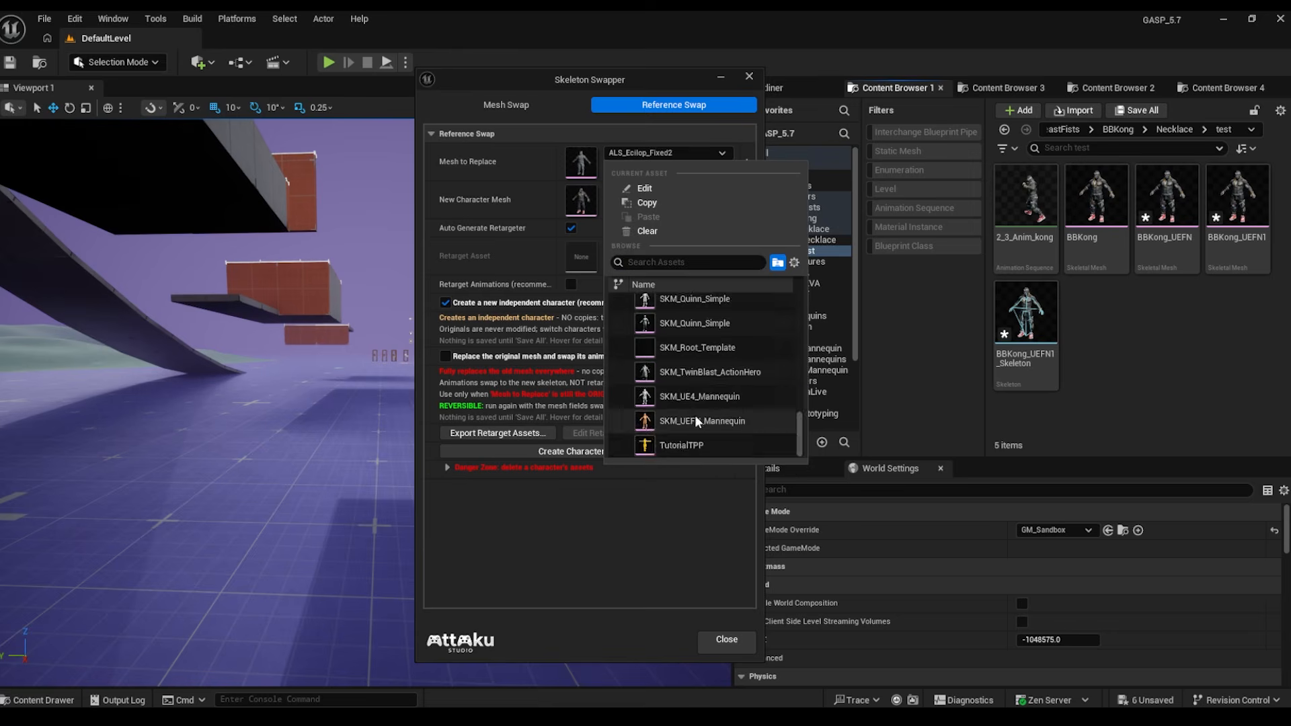
{"action": "left_click", "coordinate": [695, 417]}
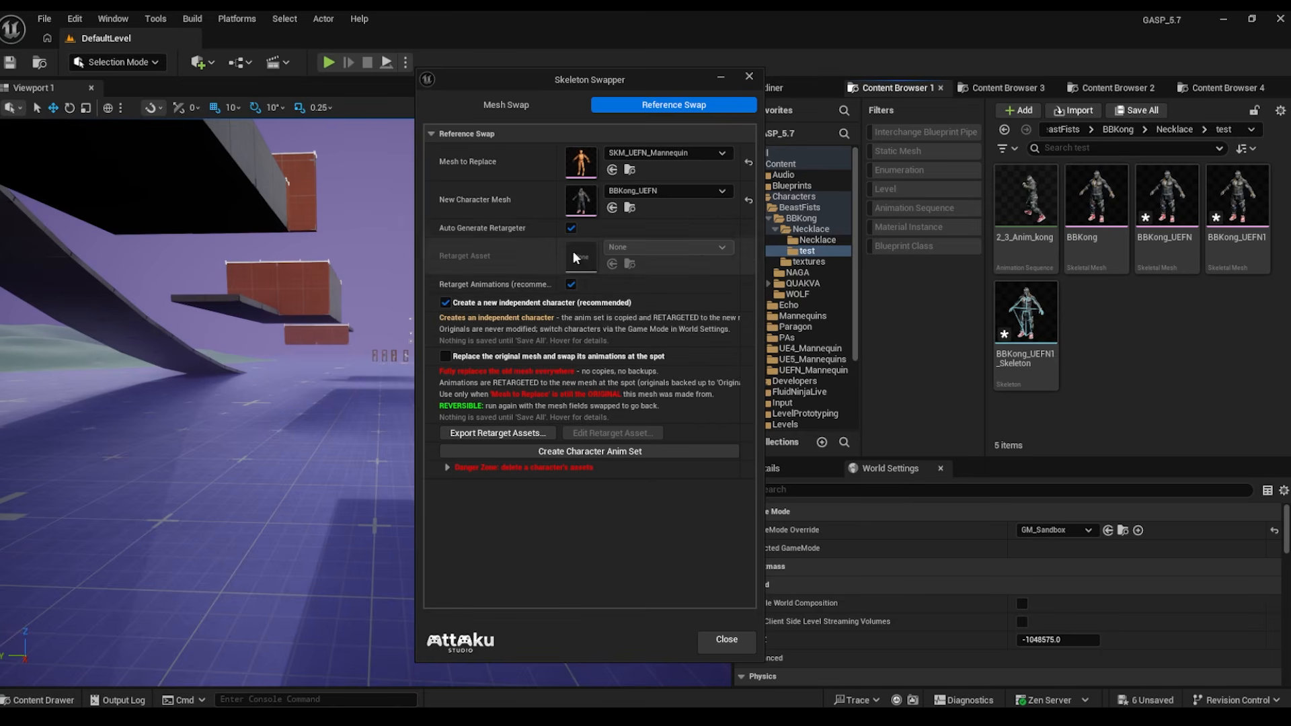
- Switch Reference Swap to replacing the original mesh and swapping its animations
{"action": "left_click", "coordinate": [570, 284]}
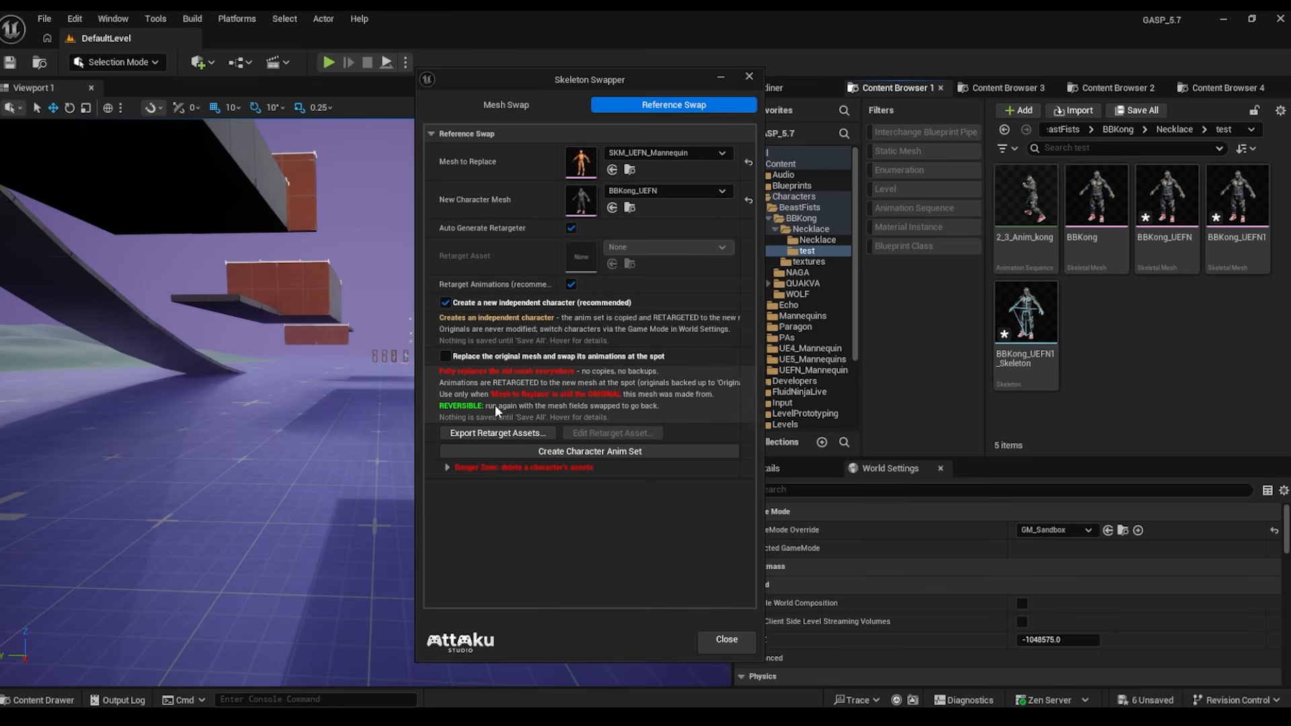
{"action": "left_click", "coordinate": [571, 285]}
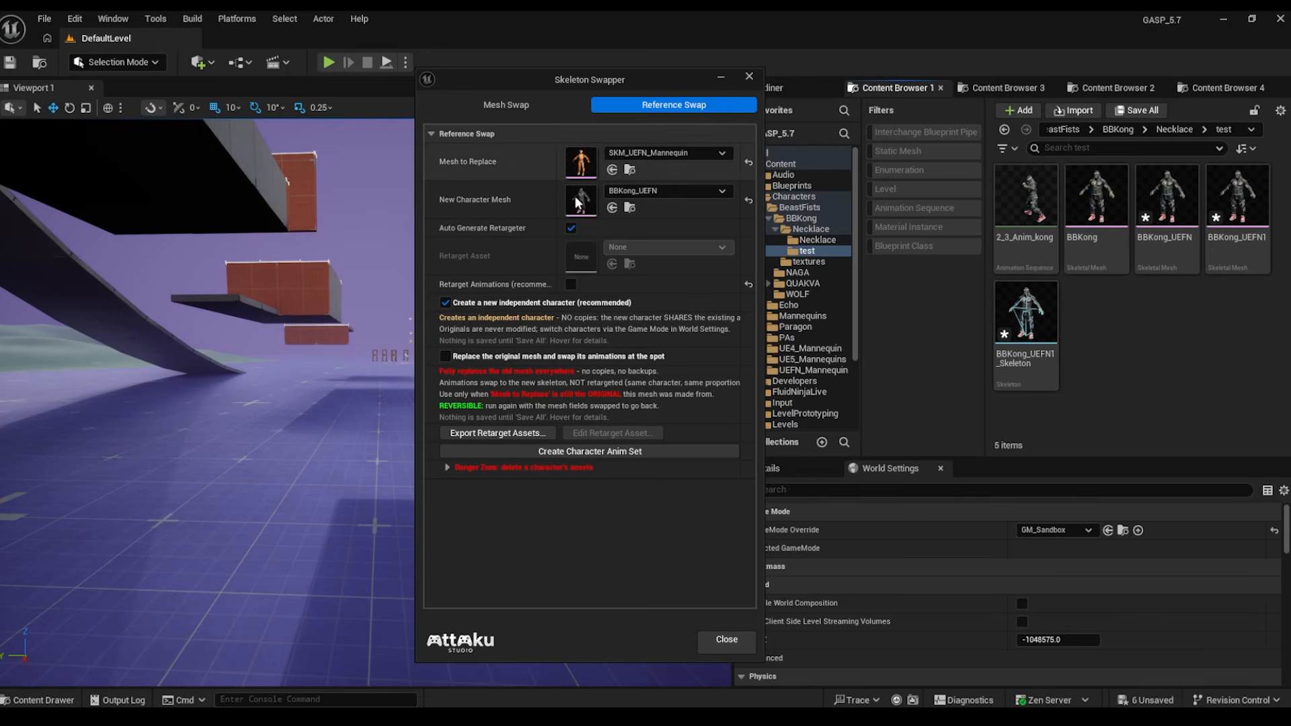
{"action": "left_click", "coordinate": [501, 106]}
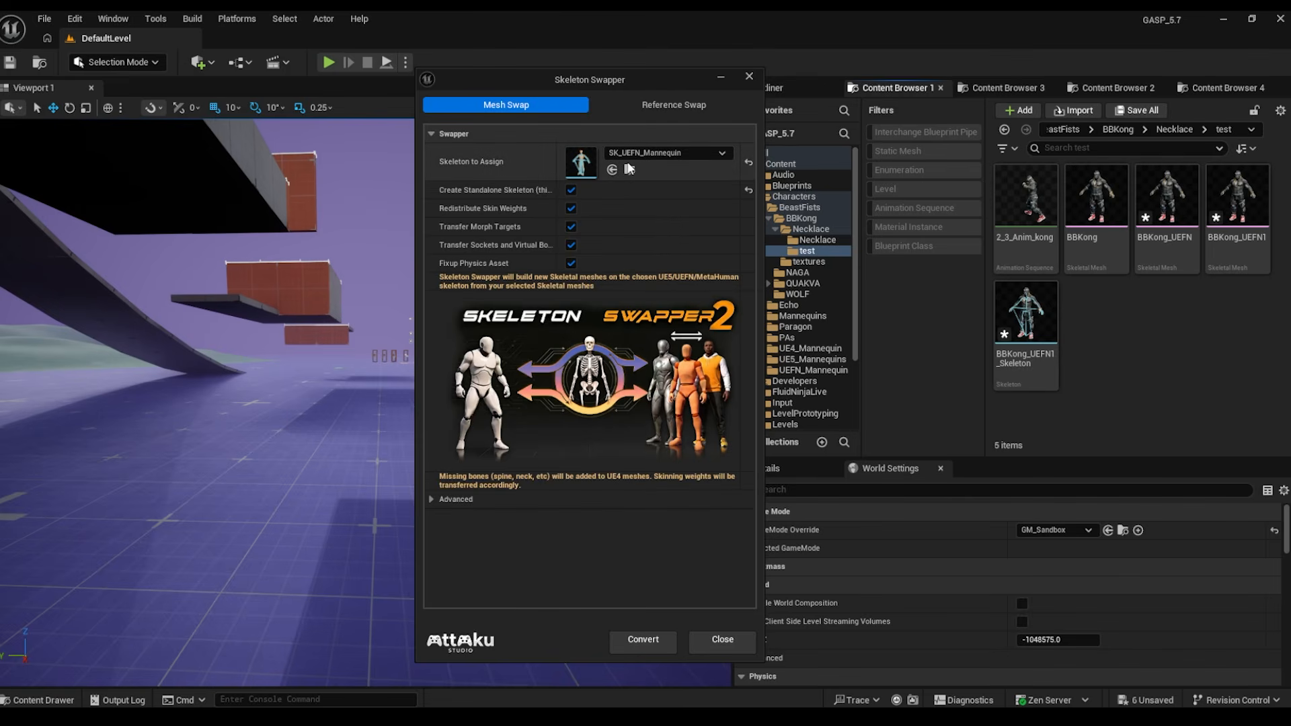
{"action": "mouse_move", "coordinate": [531, 190]}
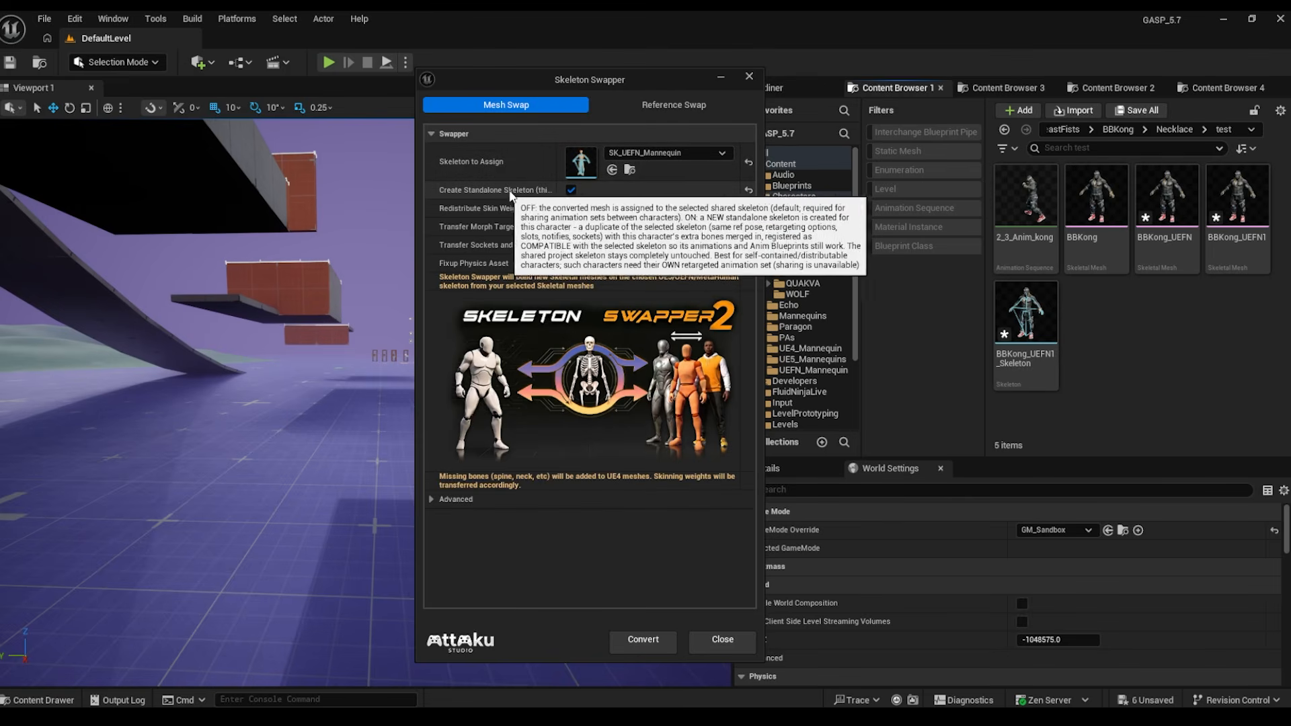
{"action": "left_click", "coordinate": [671, 104]}
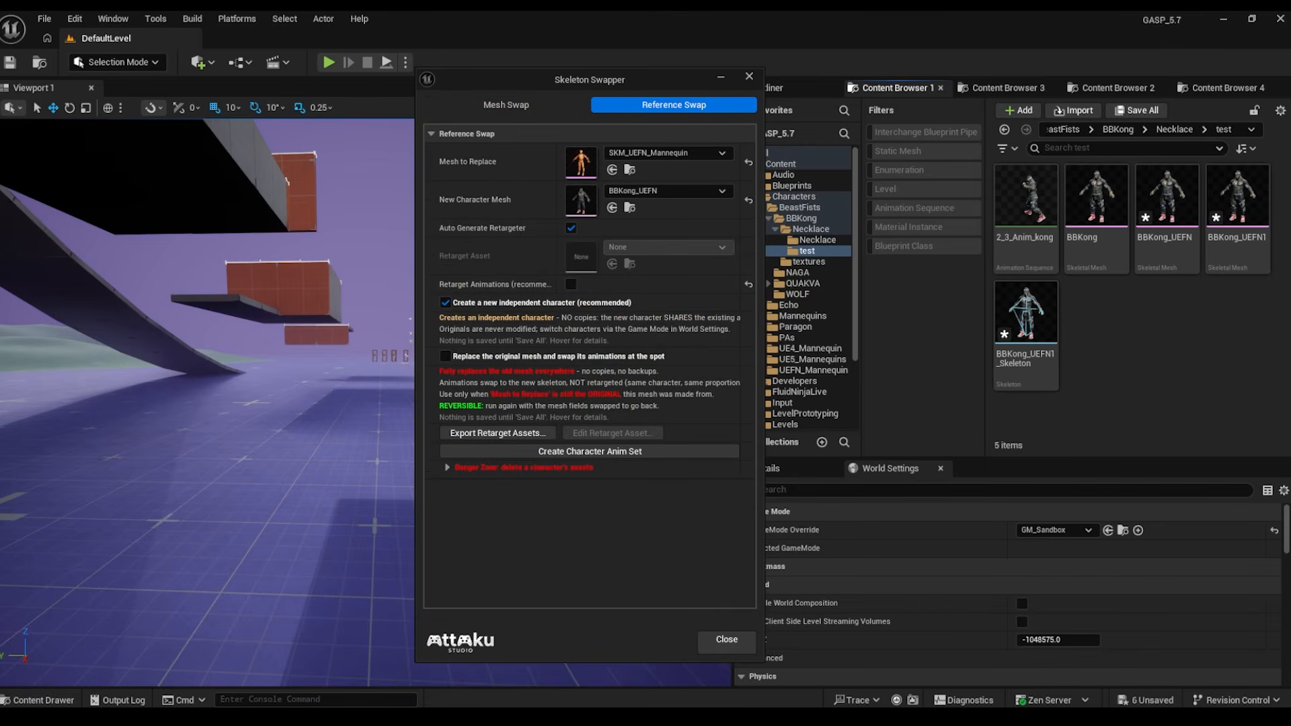
{"action": "left_click", "coordinate": [445, 357]}
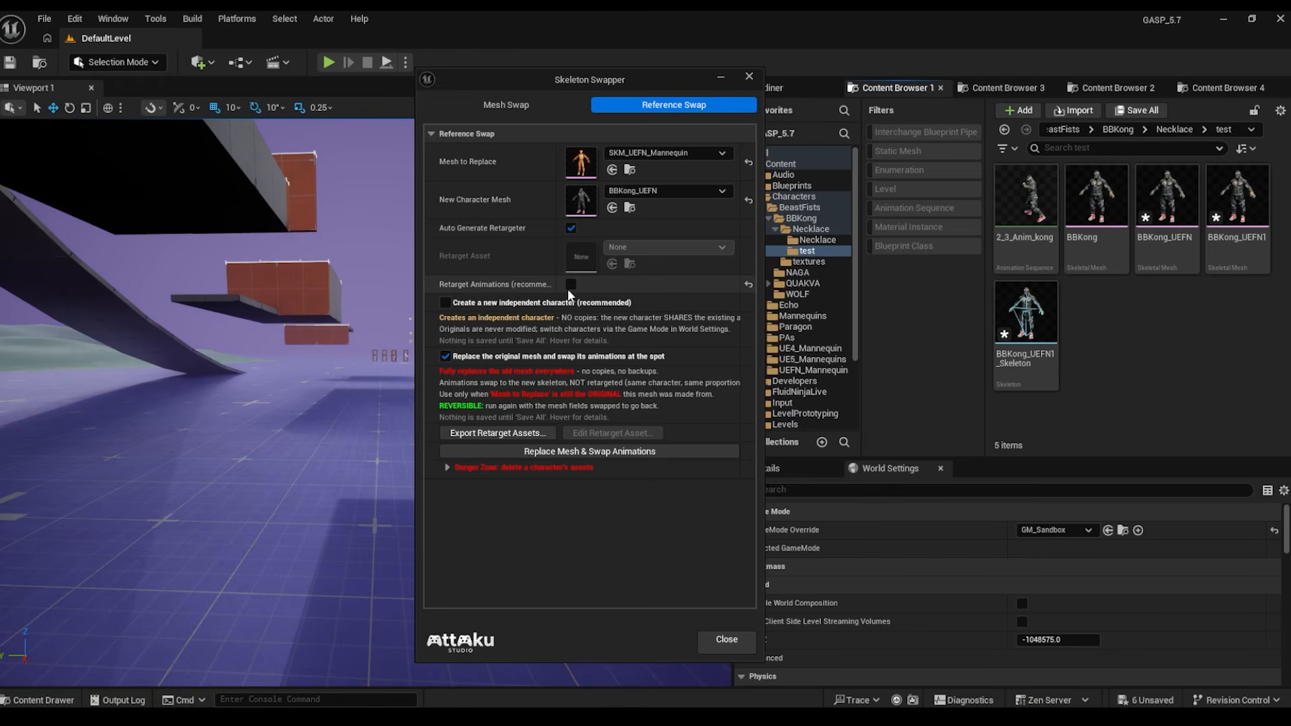
- Try BBKong as the mesh to replace and select 'Create a new independent character'
{"action": "left_click", "coordinate": [655, 156]}
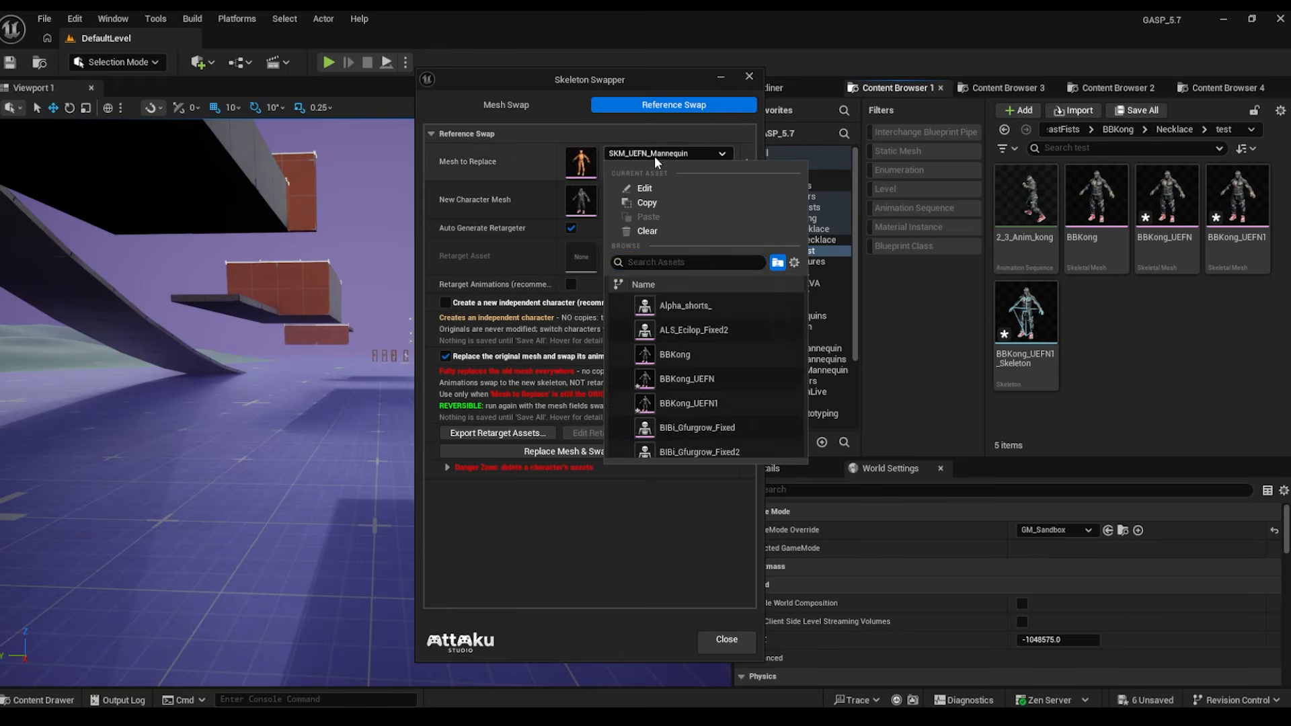
{"action": "left_click_drag", "start_coordinate": [800, 433], "coordinate": [809, 265]}
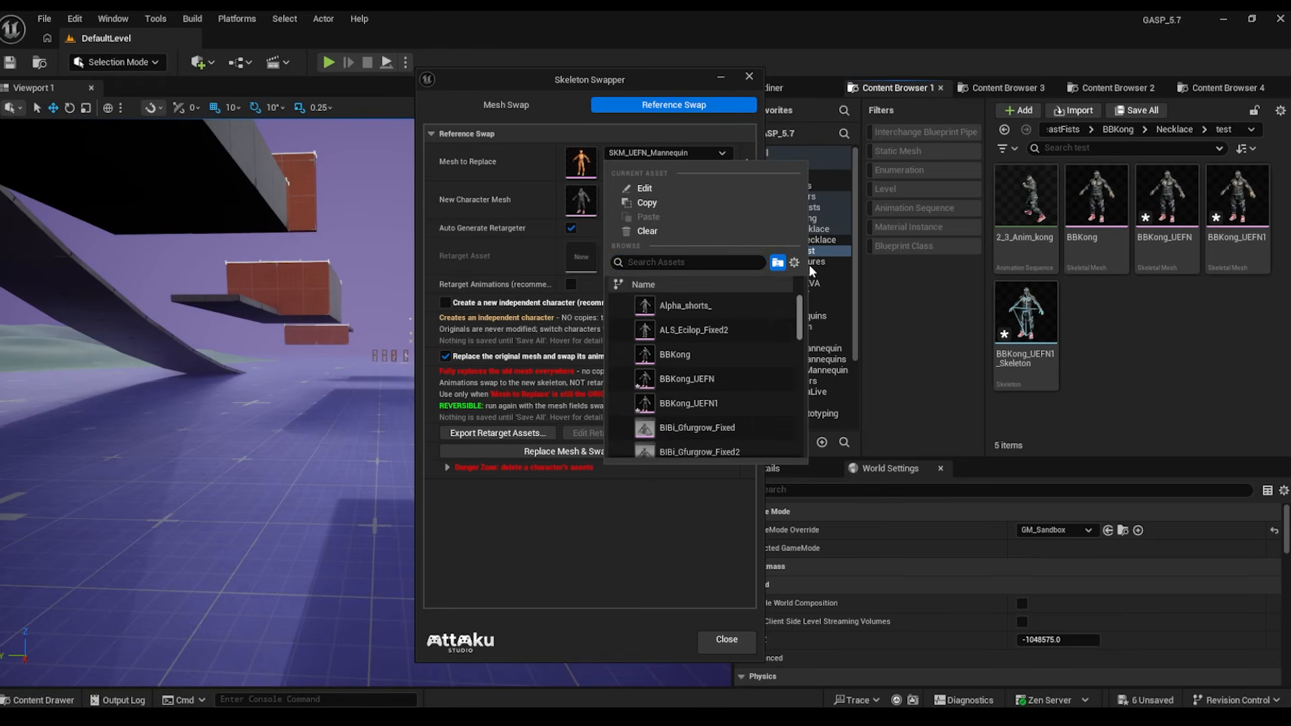
{"action": "left_click", "coordinate": [693, 349]}
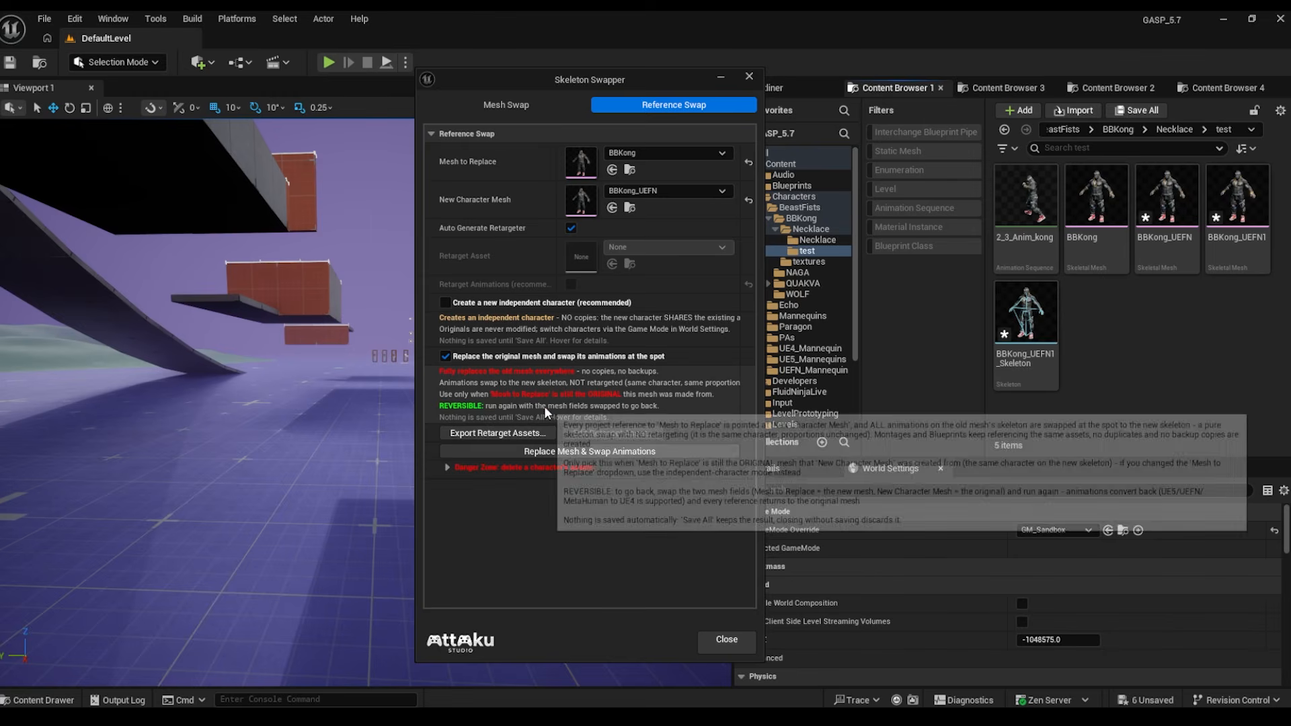
{"action": "left_click", "coordinate": [445, 303]}
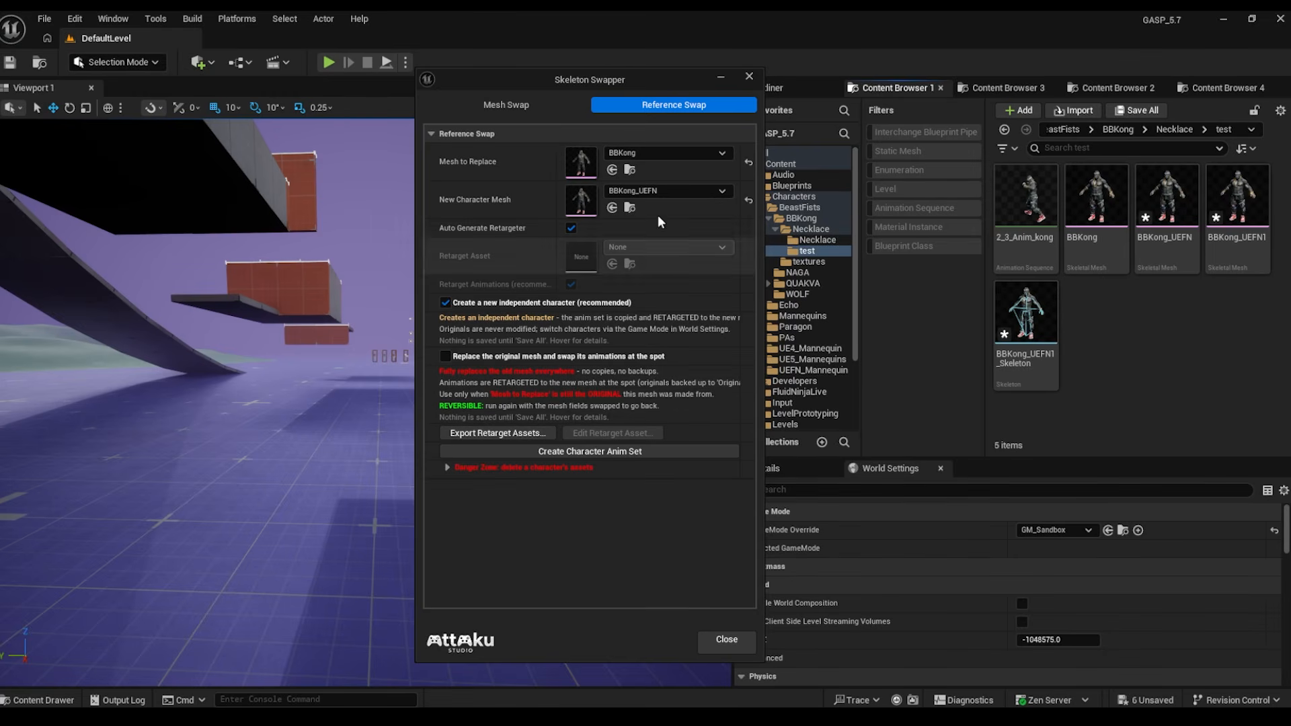
- Reselect SKM_UEFN_Mannequin as the mesh to replace
{"action": "left_click", "coordinate": [679, 152]}
{"action": "left_click_drag", "start_coordinate": [806, 321], "coordinate": [802, 455]}
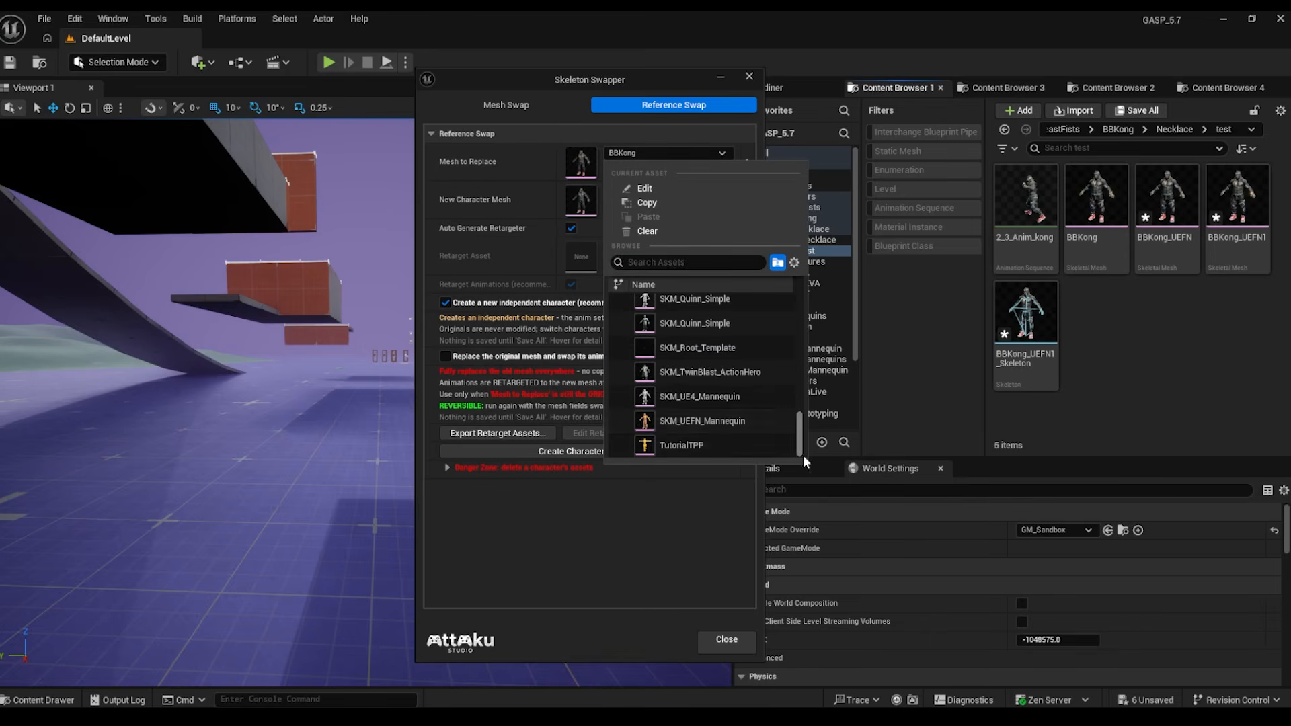
{"action": "left_click", "coordinate": [672, 417]}
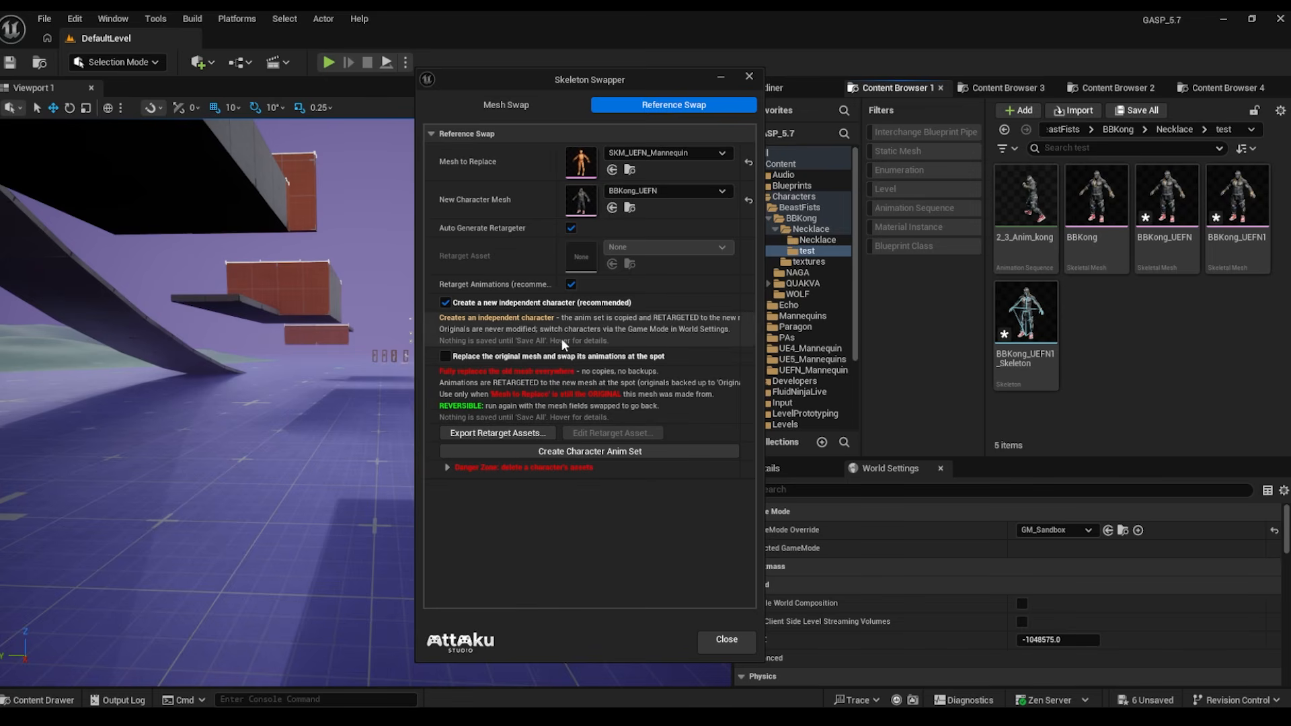
- Create the BBKong character anim set and approve copying all 1,434 listed assets
{"action": "left_click", "coordinate": [576, 451]}
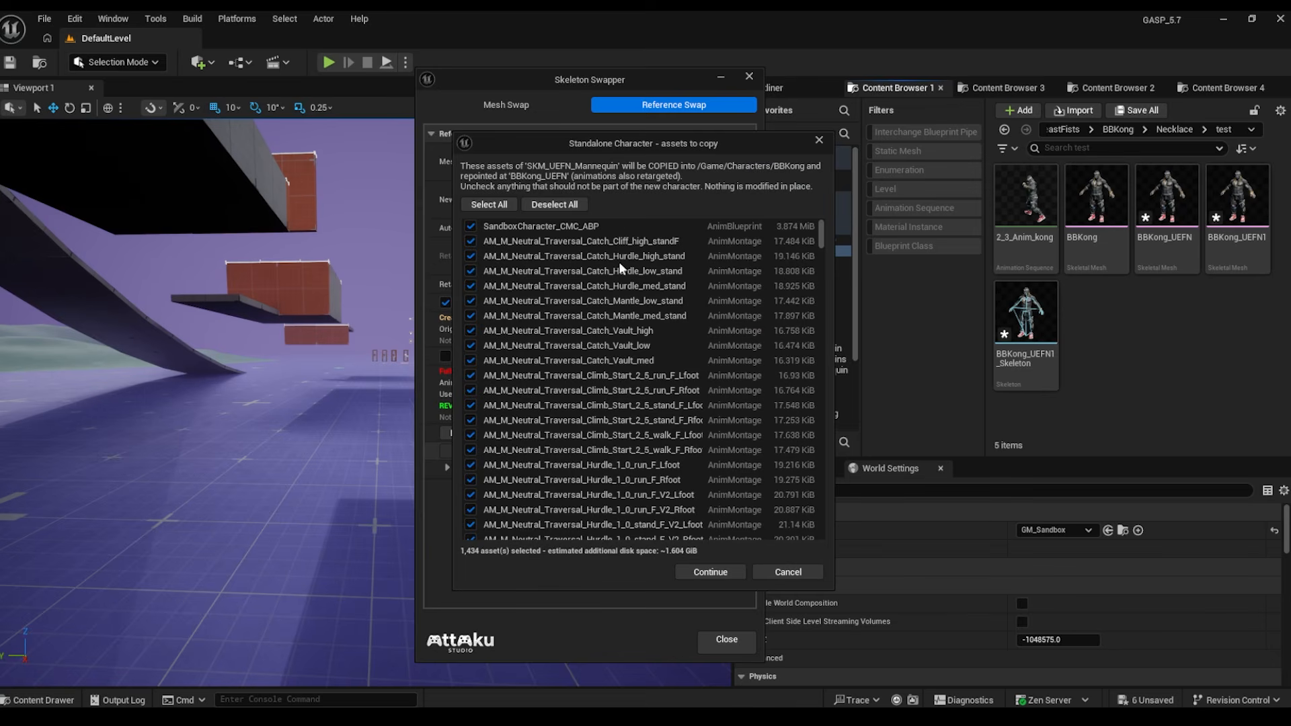
{"action": "left_click_drag", "start_coordinate": [821, 235], "coordinate": [741, 554]}
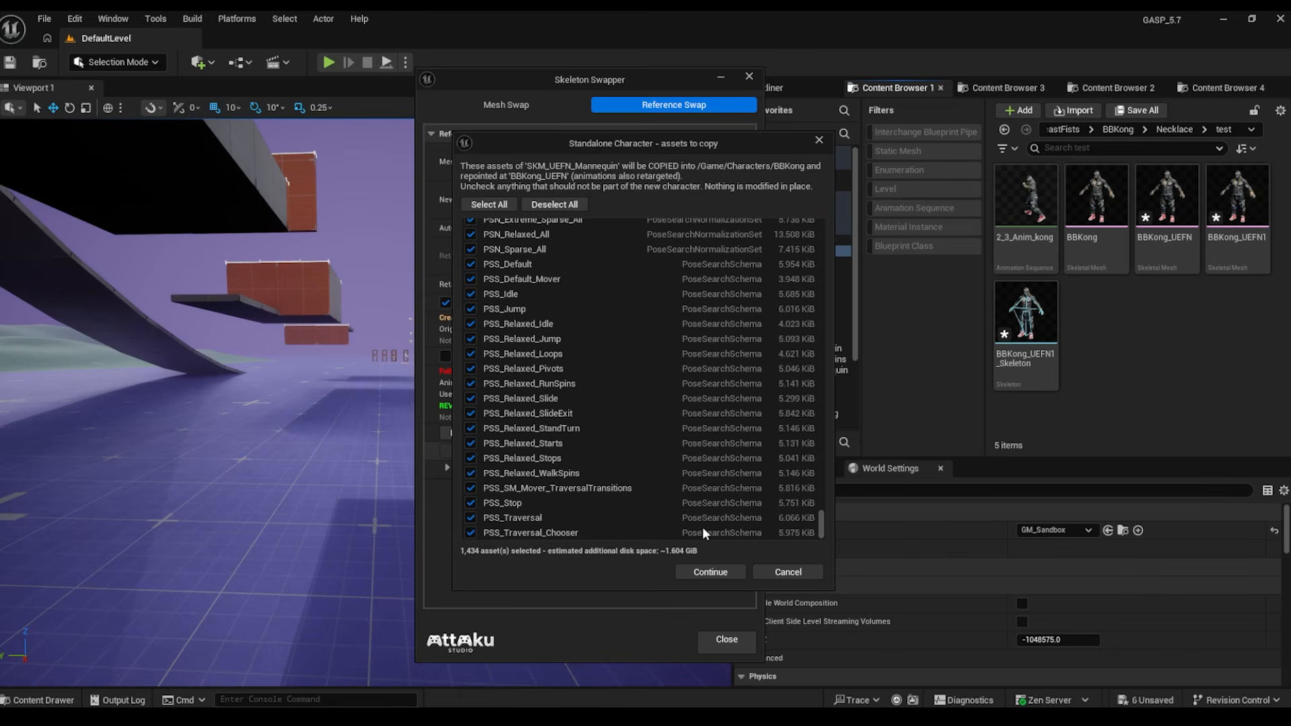
{"action": "left_click", "coordinate": [709, 572]}
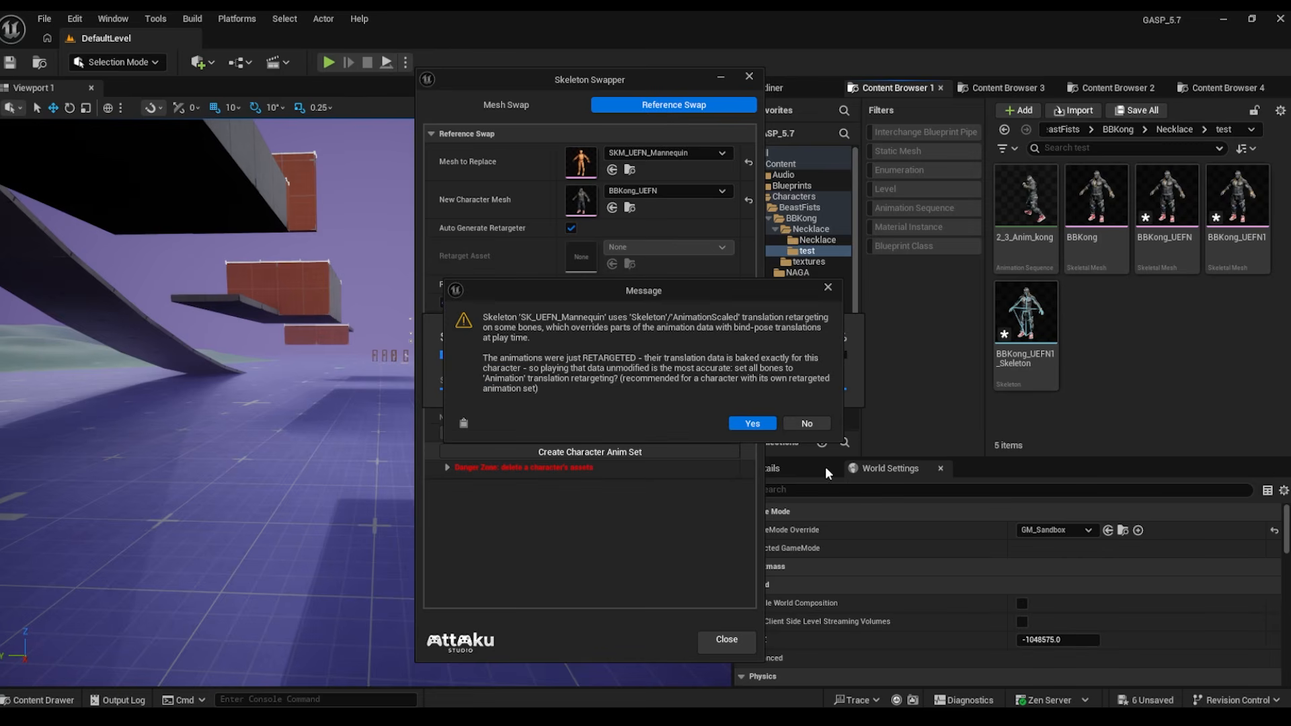
- Accept animation translation retargeting for the bones and the traversal logic Blueprint remap
{"action": "left_click", "coordinate": [753, 424]}
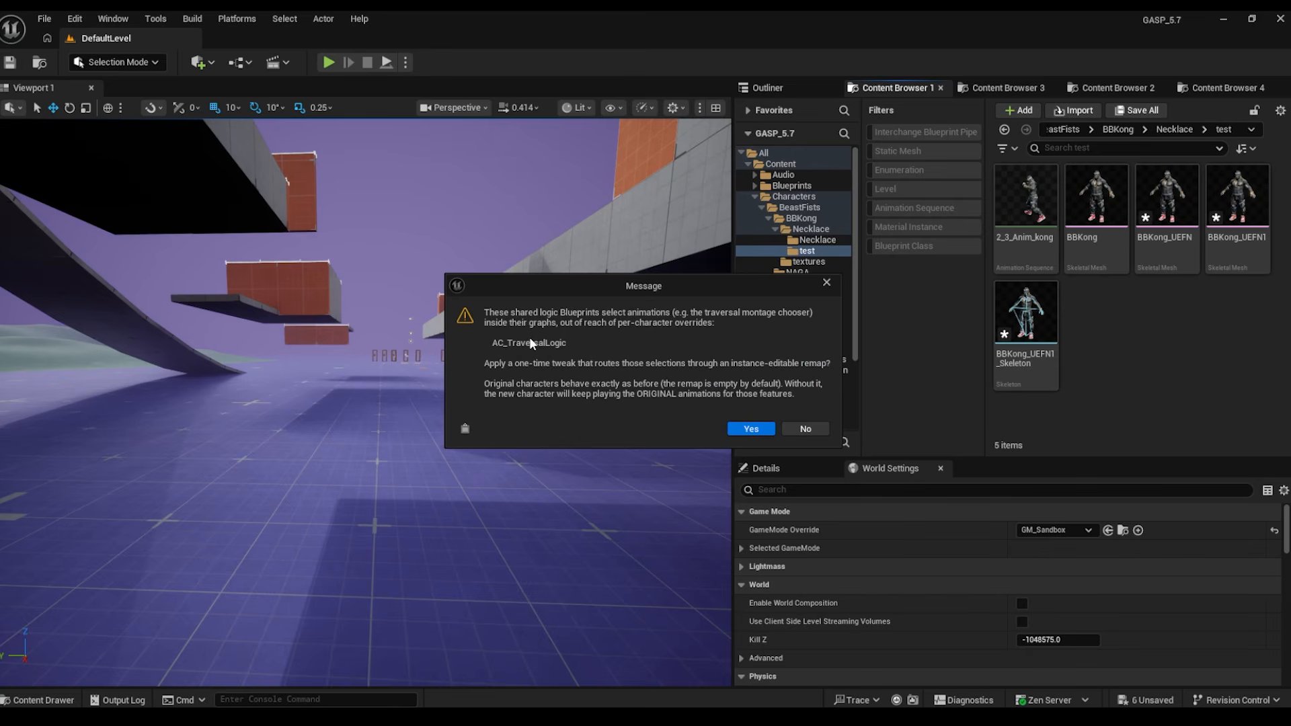
{"action": "left_click", "coordinate": [756, 430]}
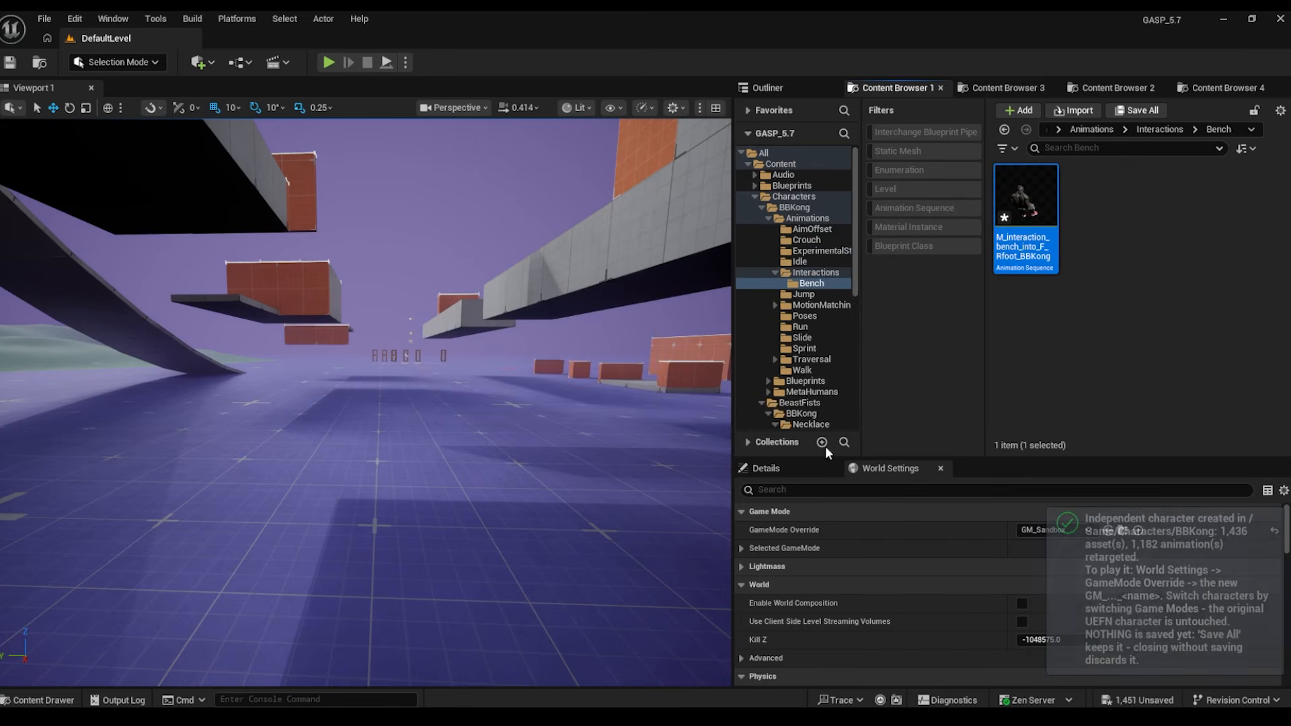
- Set the level's GameMode Override to GM_Sandbox_BBKong and launch Play in Editor with Alt+P
{"action": "left_click", "coordinate": [1054, 531]}
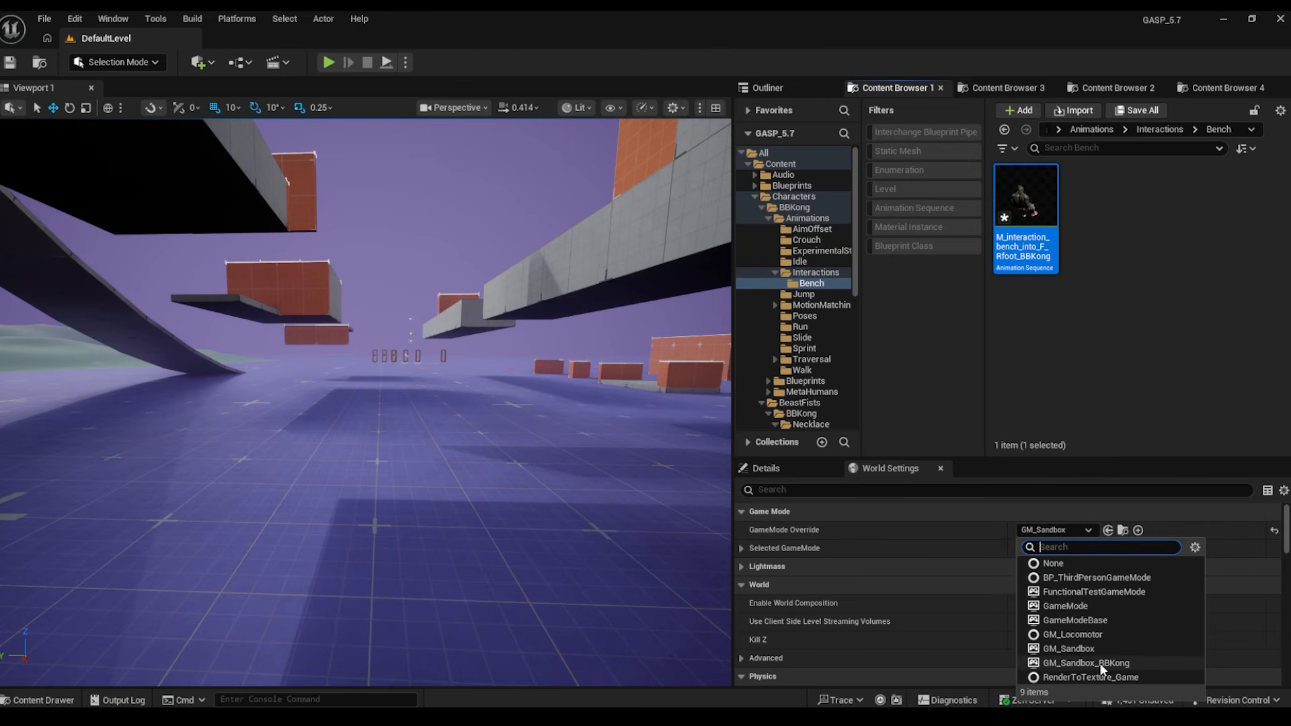
{"action": "left_click", "coordinate": [1102, 666]}
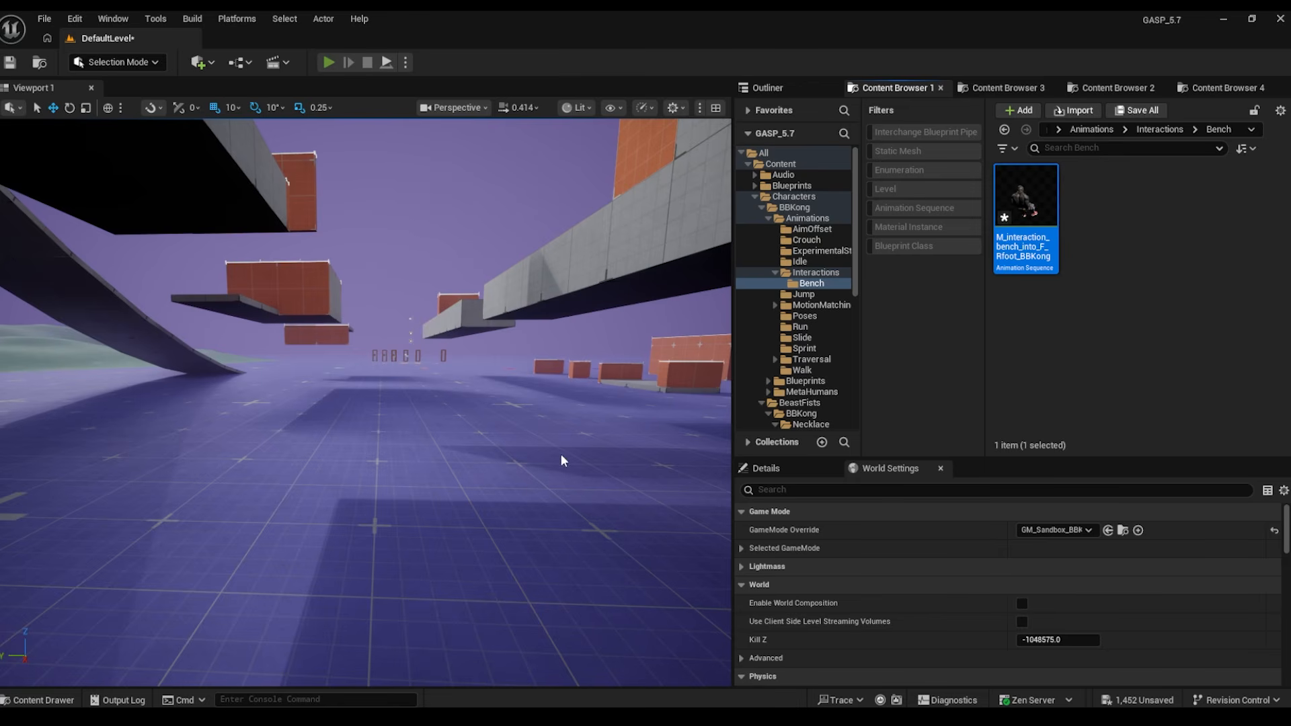
{"action": "key", "text": "alt+p"}
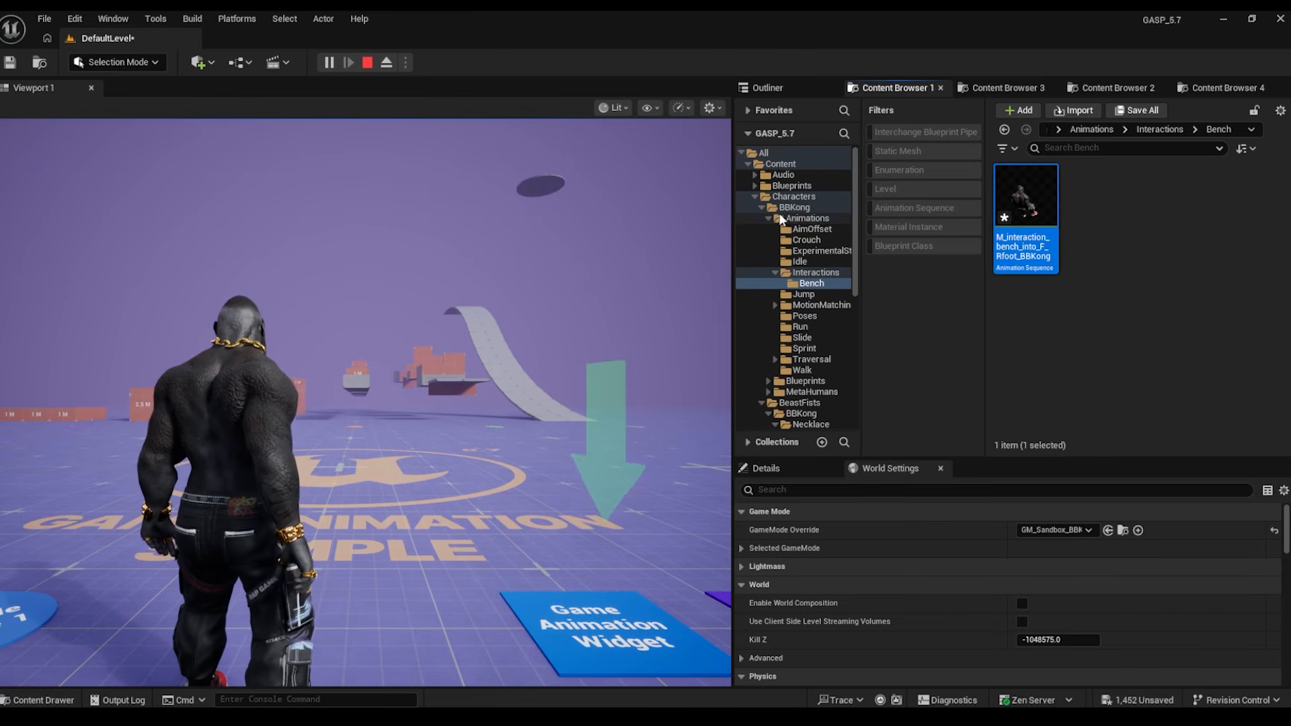
- Sprint BBKong around and climb the 2.5 M block
{"action": "left_click", "coordinate": [461, 417]}
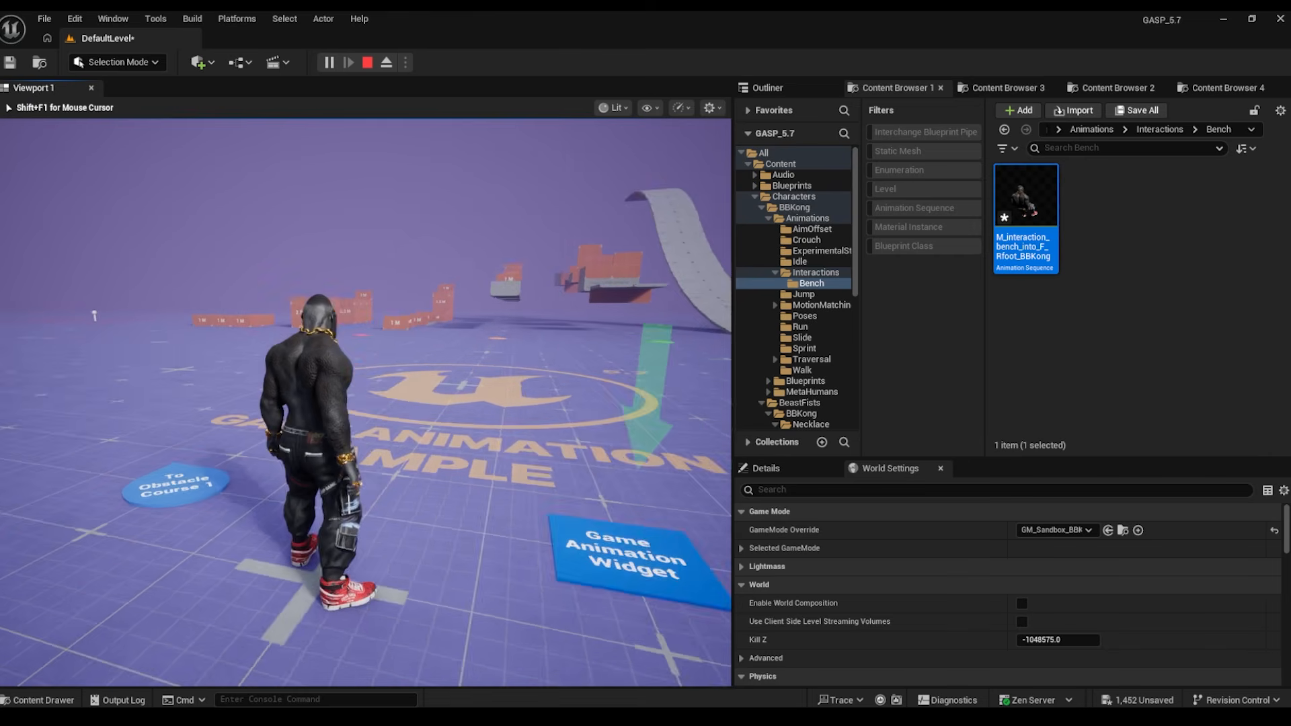
{"action": "key", "text": "w"}
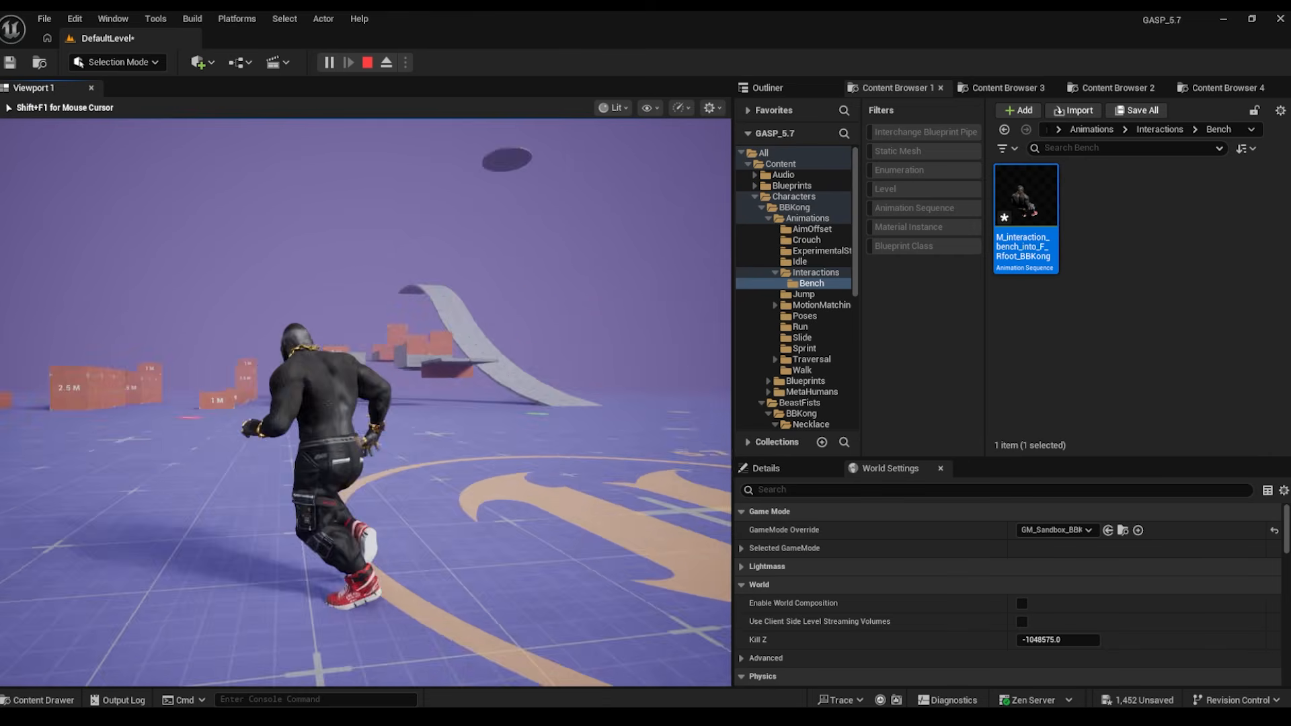
{"action": "key", "text": "shift"}
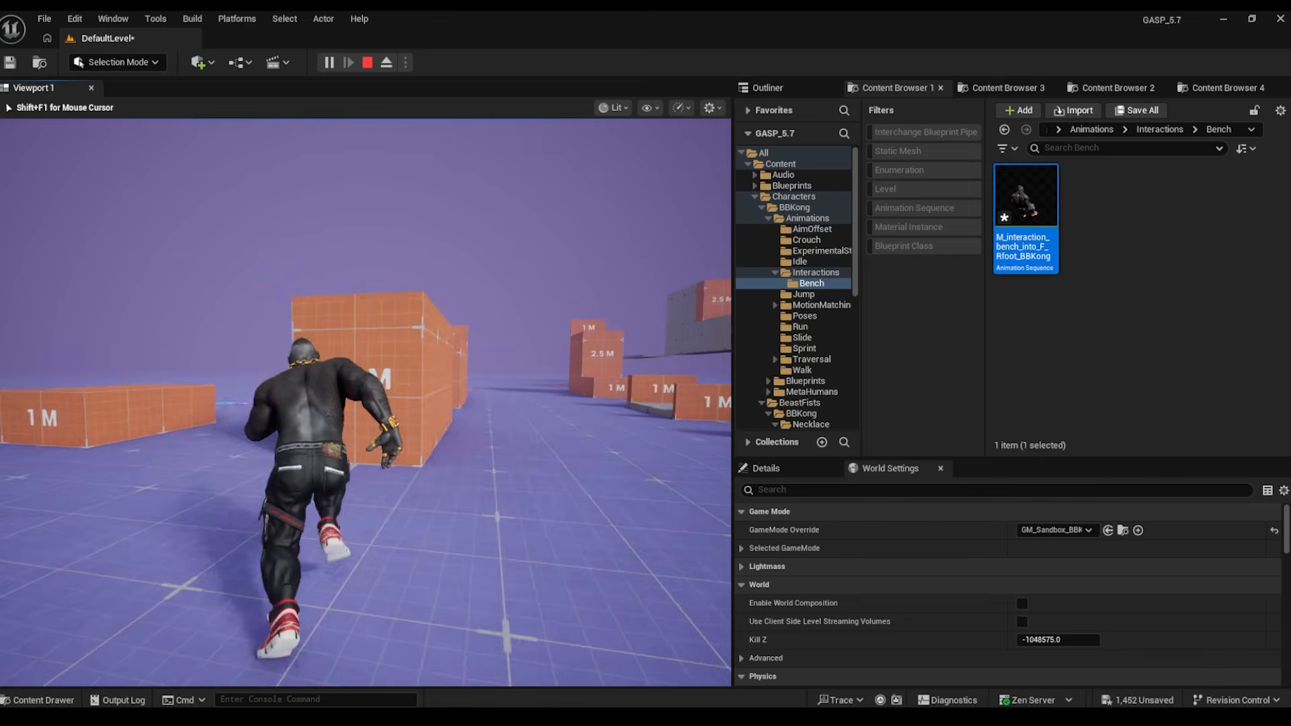
{"action": "key", "text": "a"}
{"action": "key", "text": "s"}
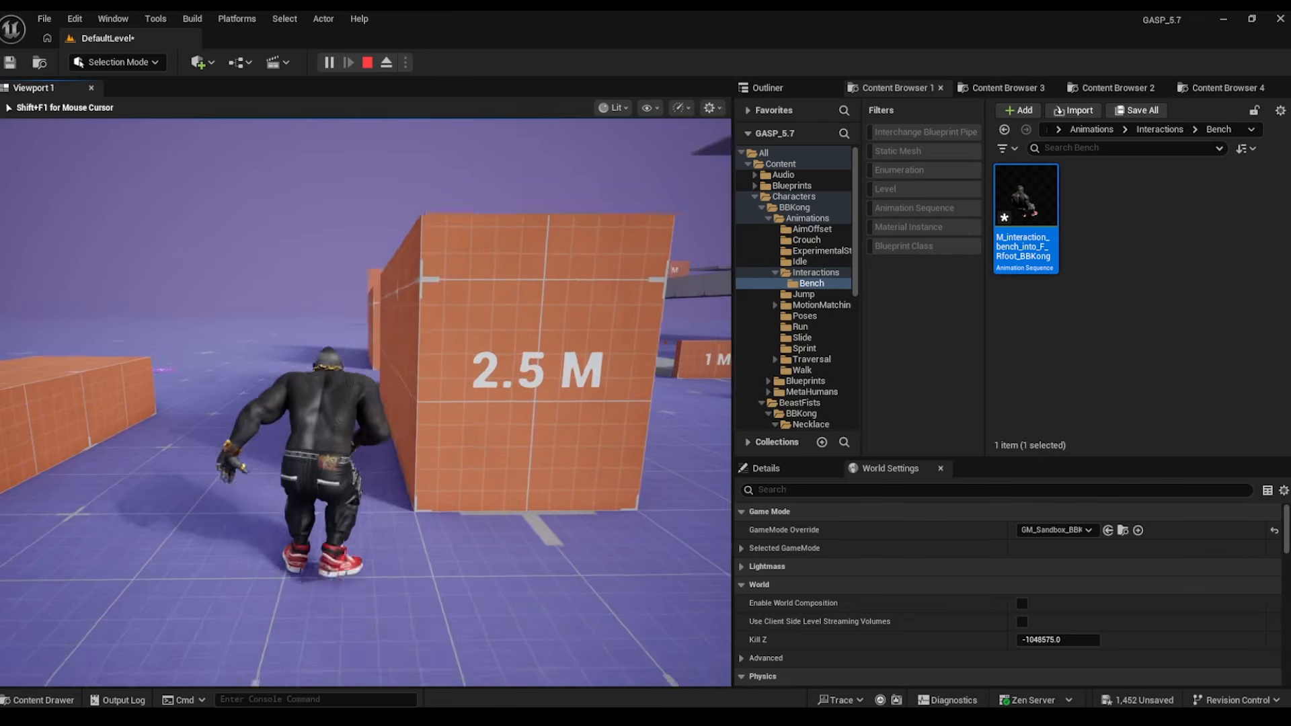
{"action": "key", "text": "d"}
{"action": "key", "text": "w"}
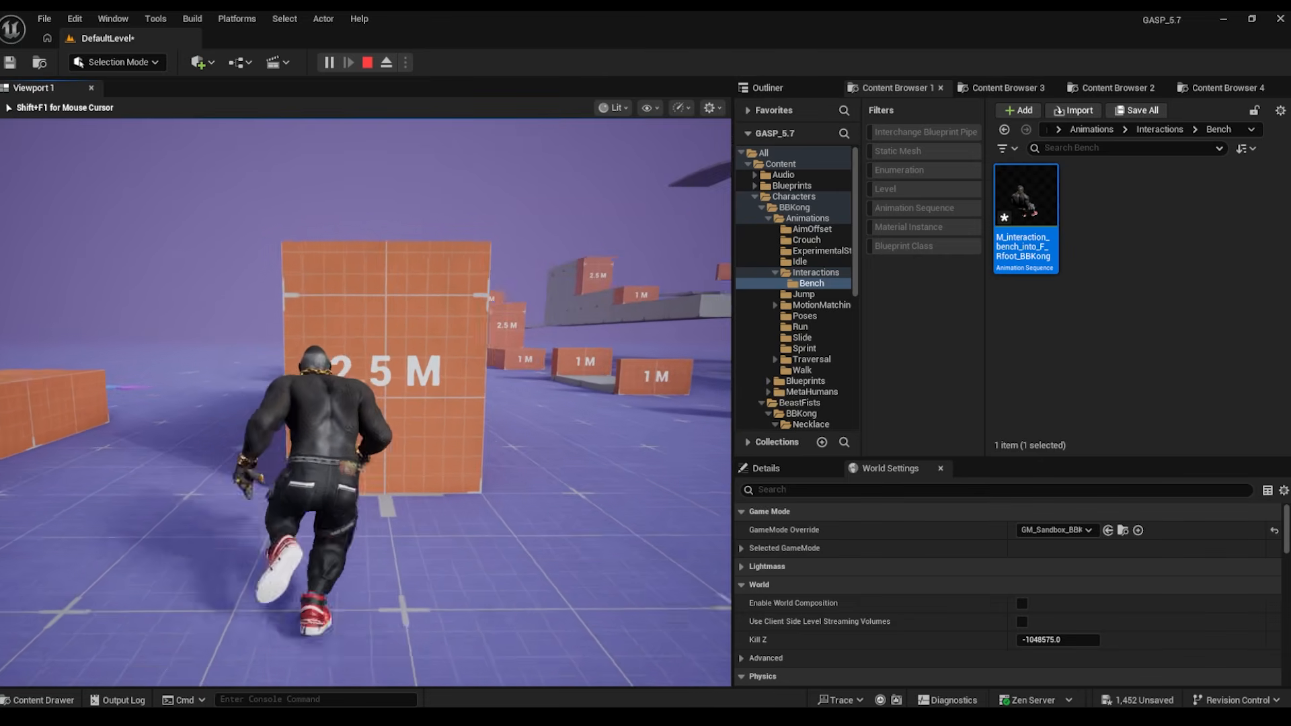
{"action": "key", "text": "space"}
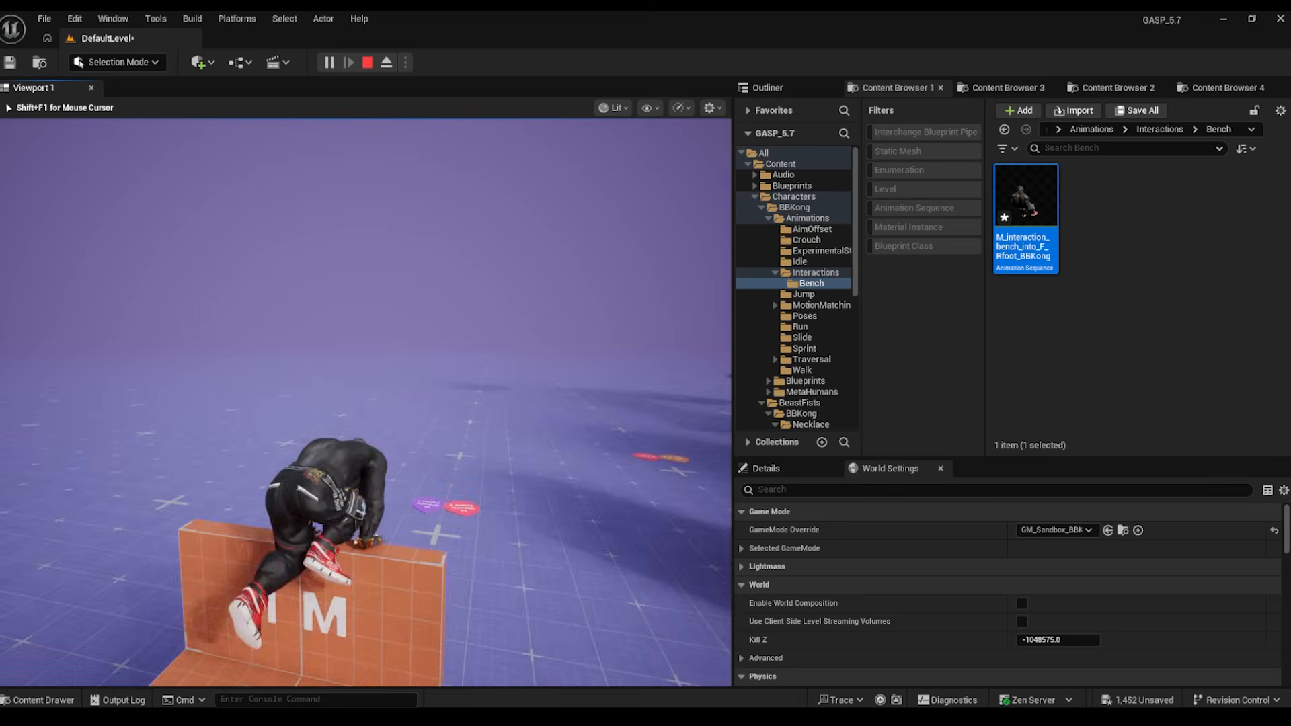
- Vault BBKong over the orange blocks and leap up to grab the orange ledge
{"action": "key", "text": "w"}
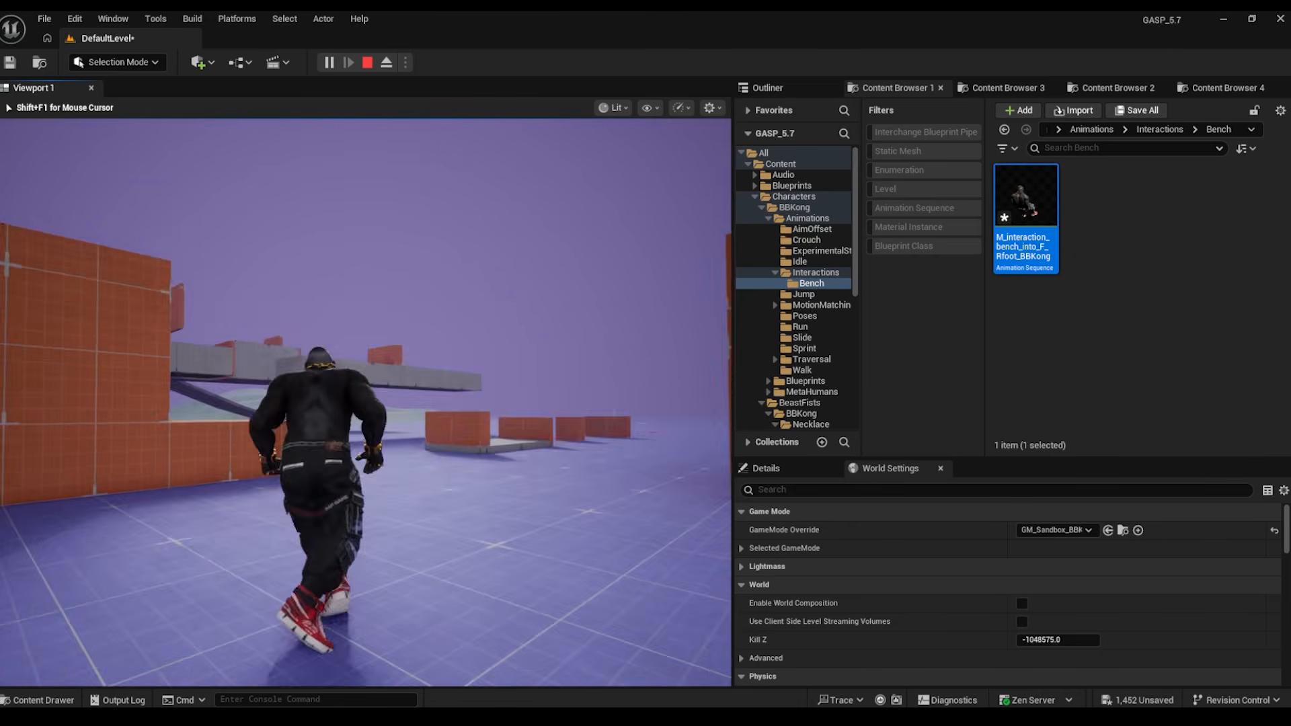
{"action": "key", "text": "space"}
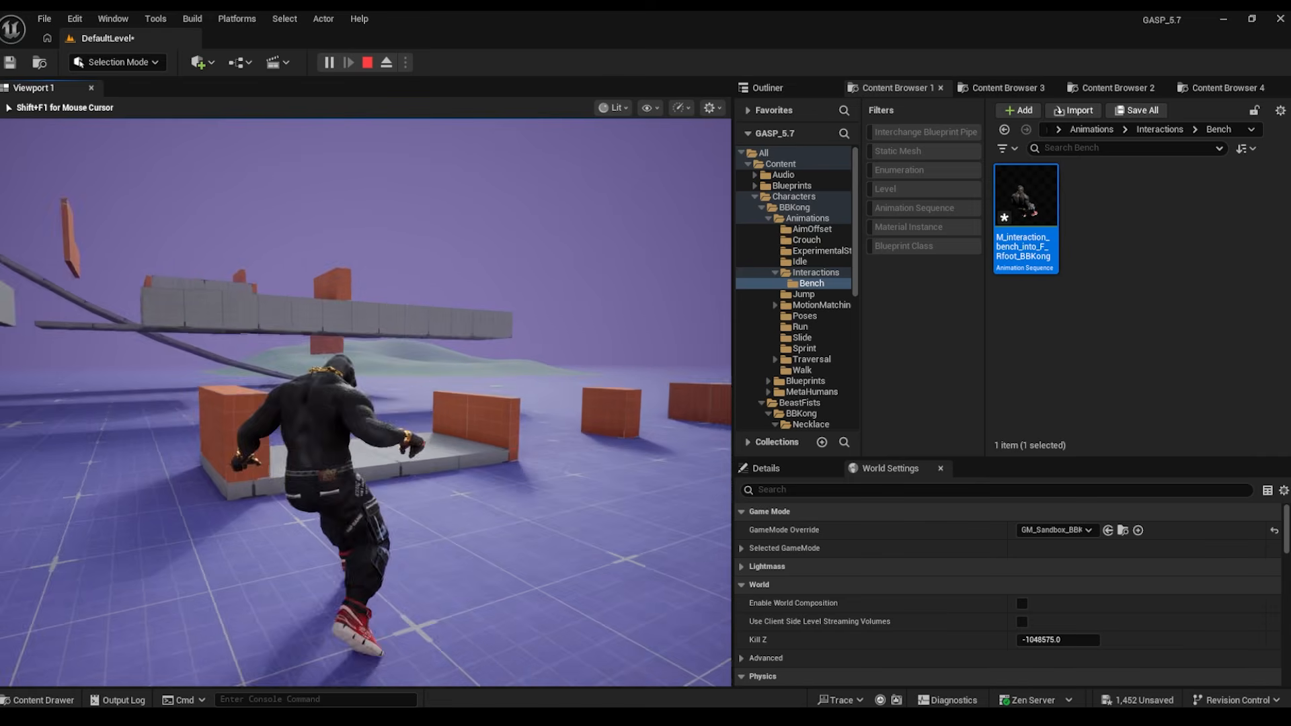
{"action": "key", "text": "space"}
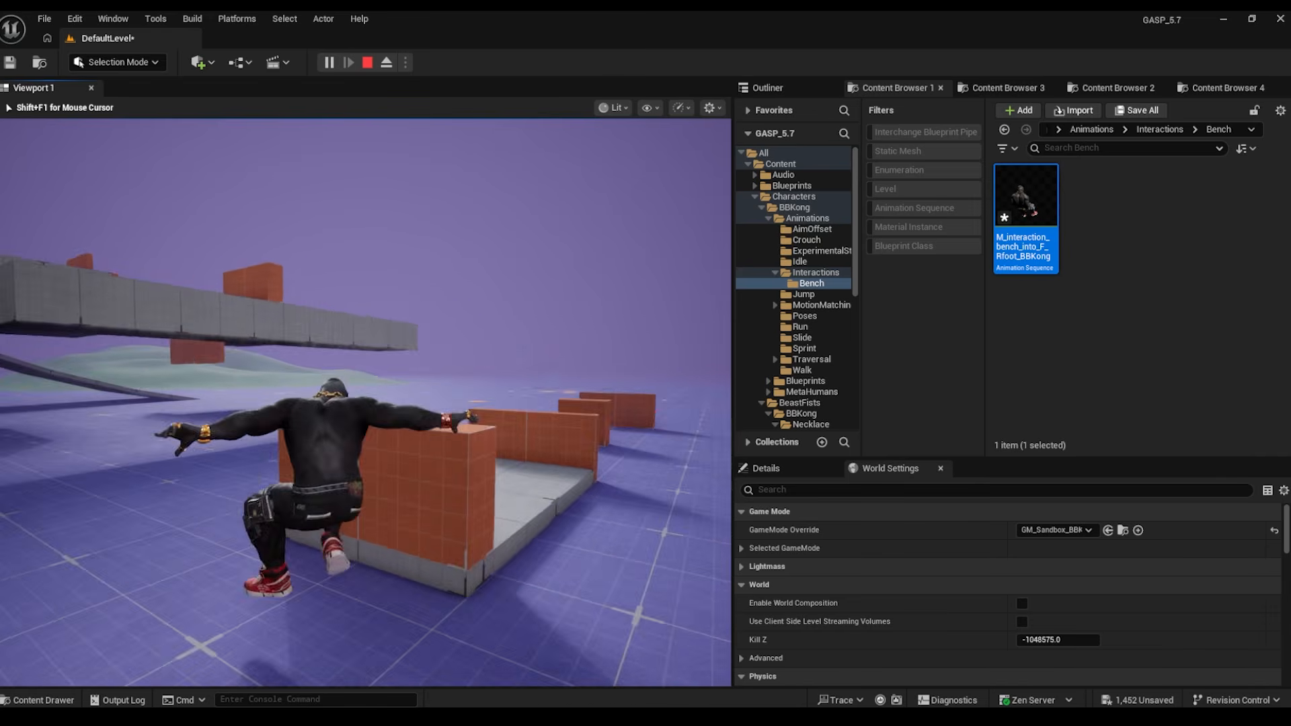
{"action": "key", "text": "w"}
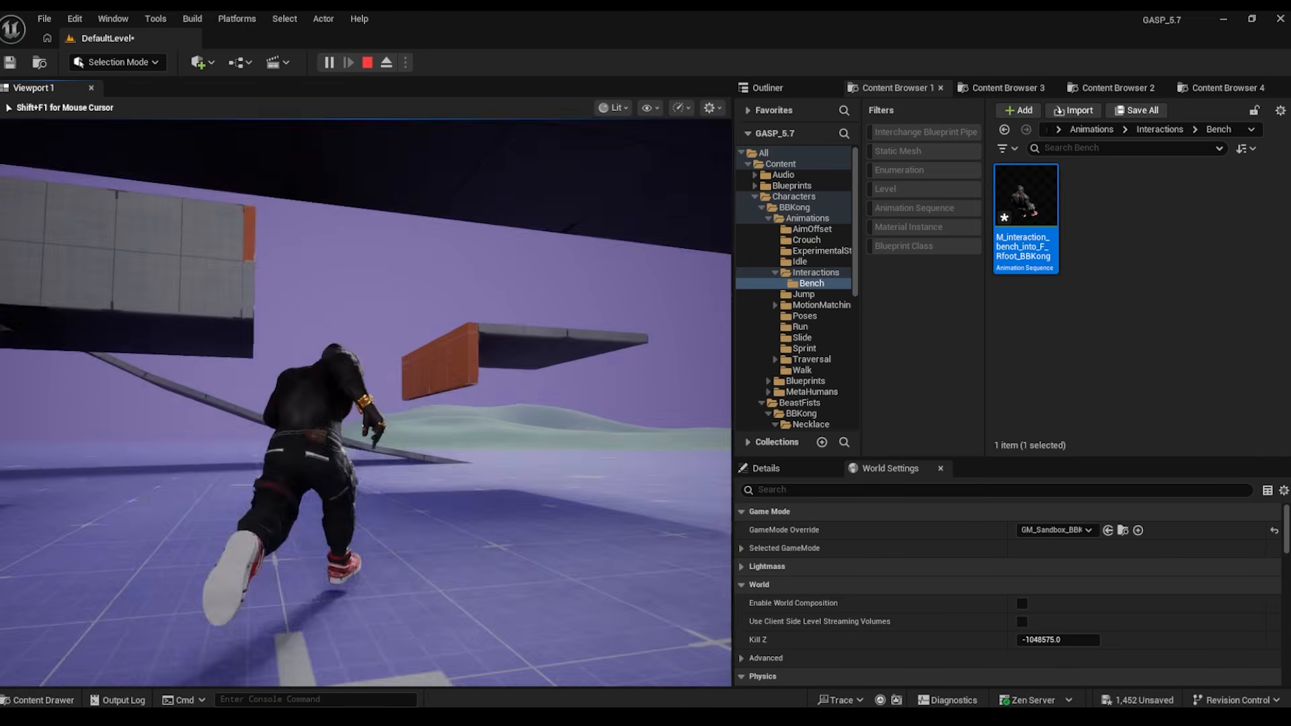
{"action": "key", "text": "space"}
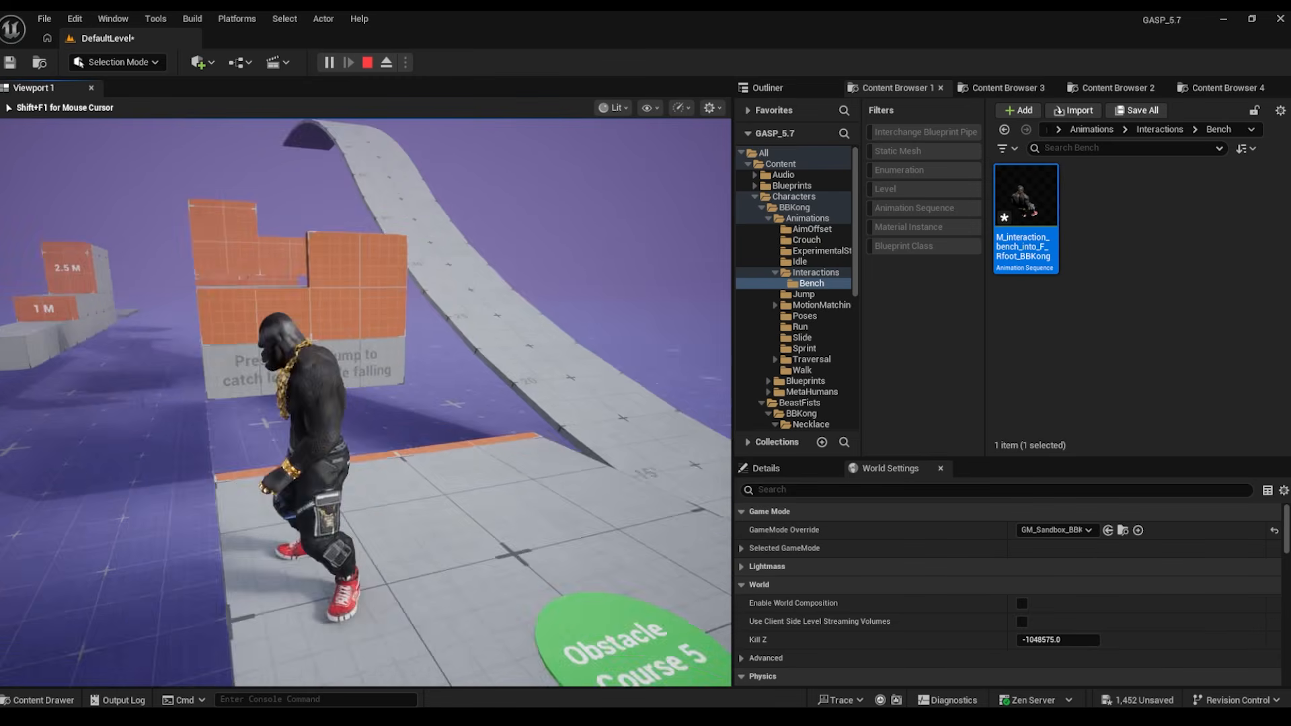
- Leap BBKong off the ledges and climb over the orange wall to the next platform
{"action": "key", "text": "w"}
{"action": "key", "text": "space"}
{"action": "key", "text": "space"}
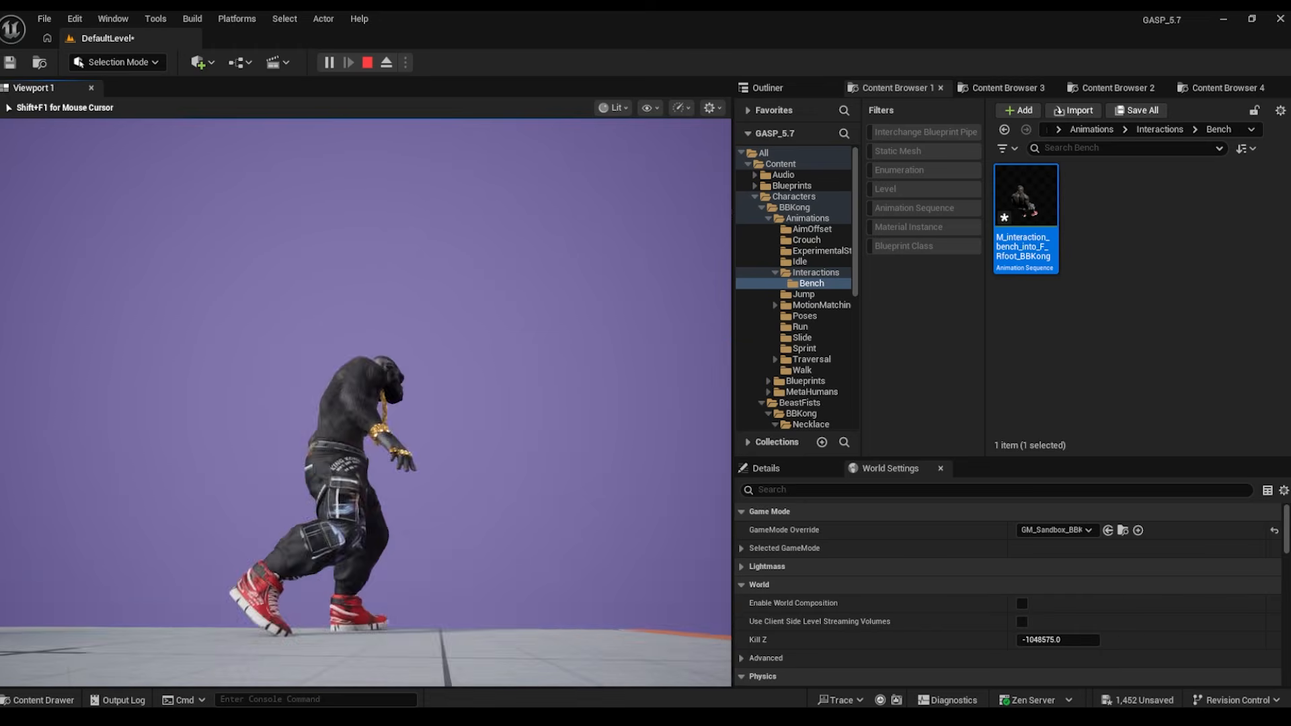
{"action": "key", "text": "w"}
{"action": "key", "text": "space"}
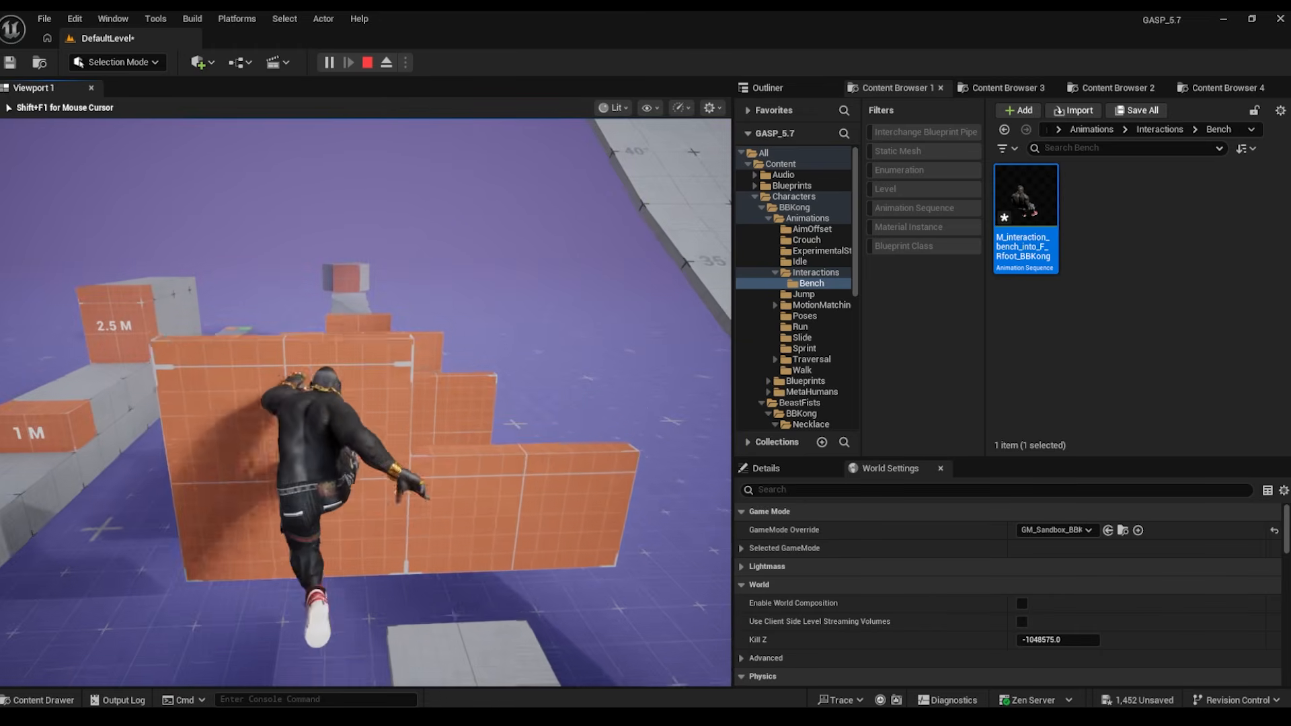
{"action": "key", "text": "w"}
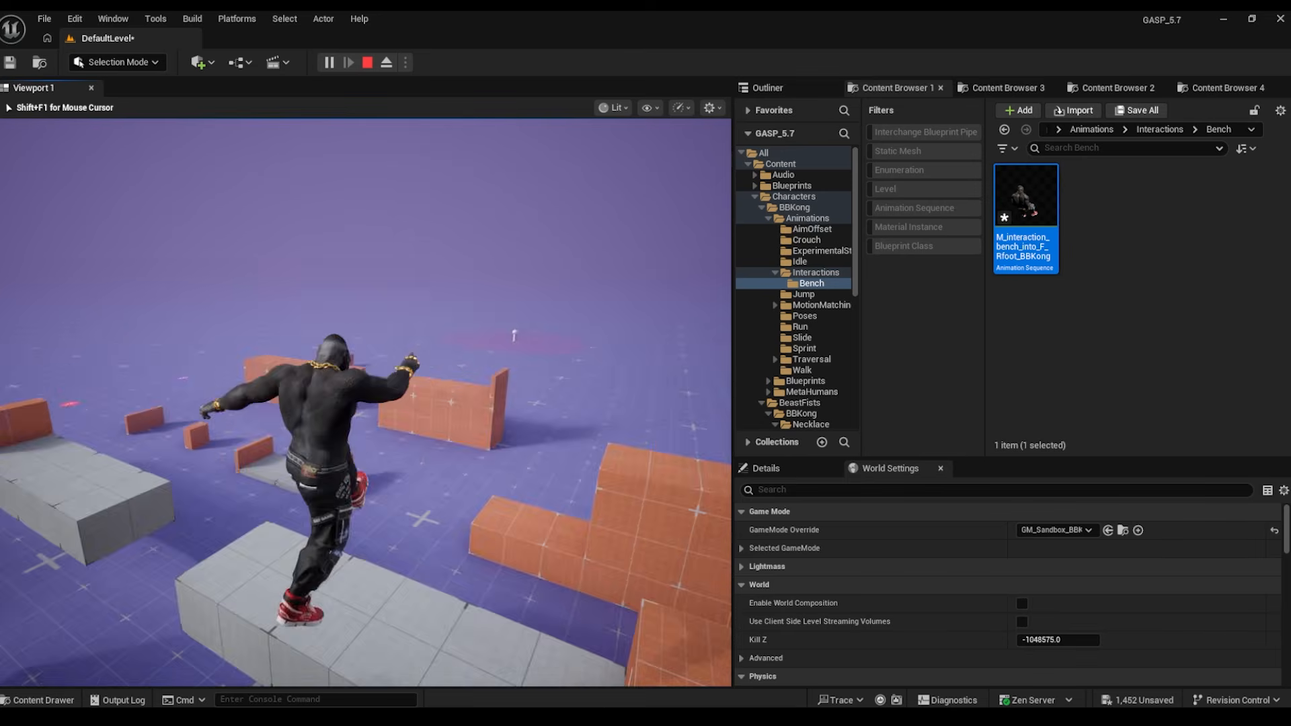
- Vault BBKong over the successive orange walls, then run along and past the orange blocks
{"action": "key", "text": "w"}
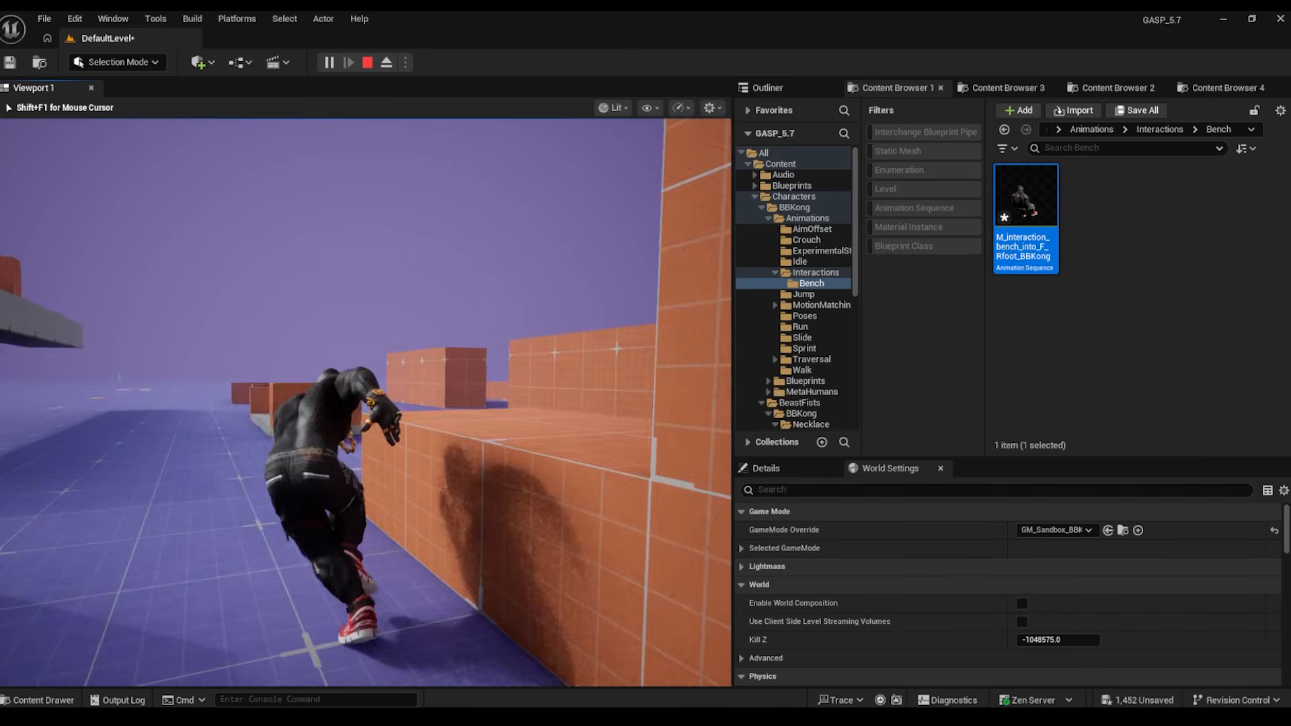
{"action": "key", "text": "w"}
{"action": "key", "text": "space"}
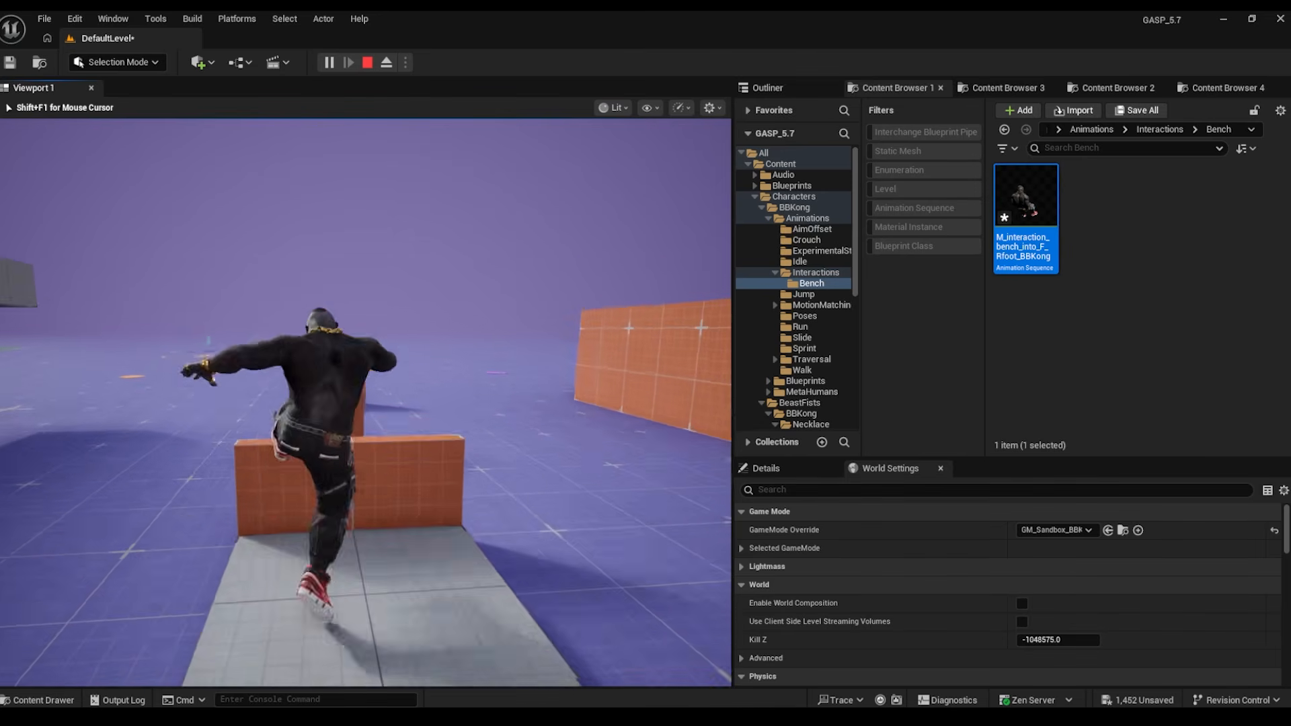
{"action": "key", "text": "space"}
{"action": "key", "text": "space"}
{"action": "key", "text": "w"}
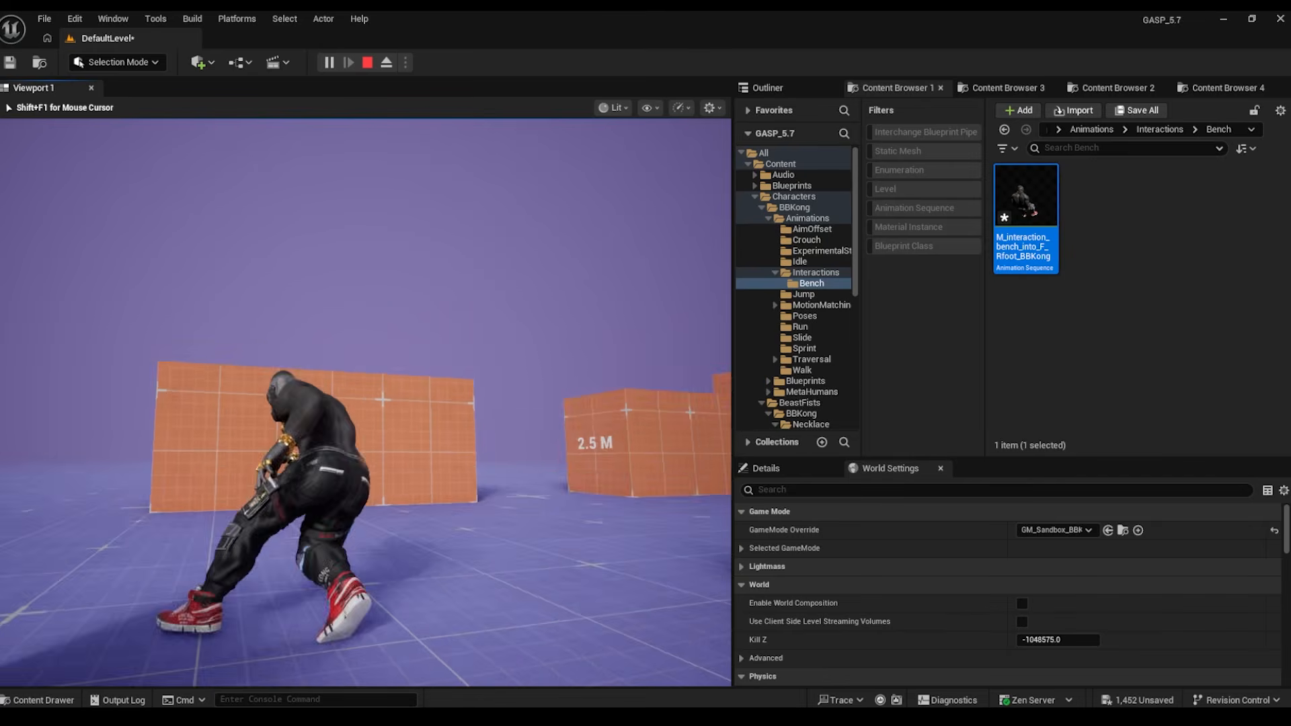
{"action": "key", "text": "space"}
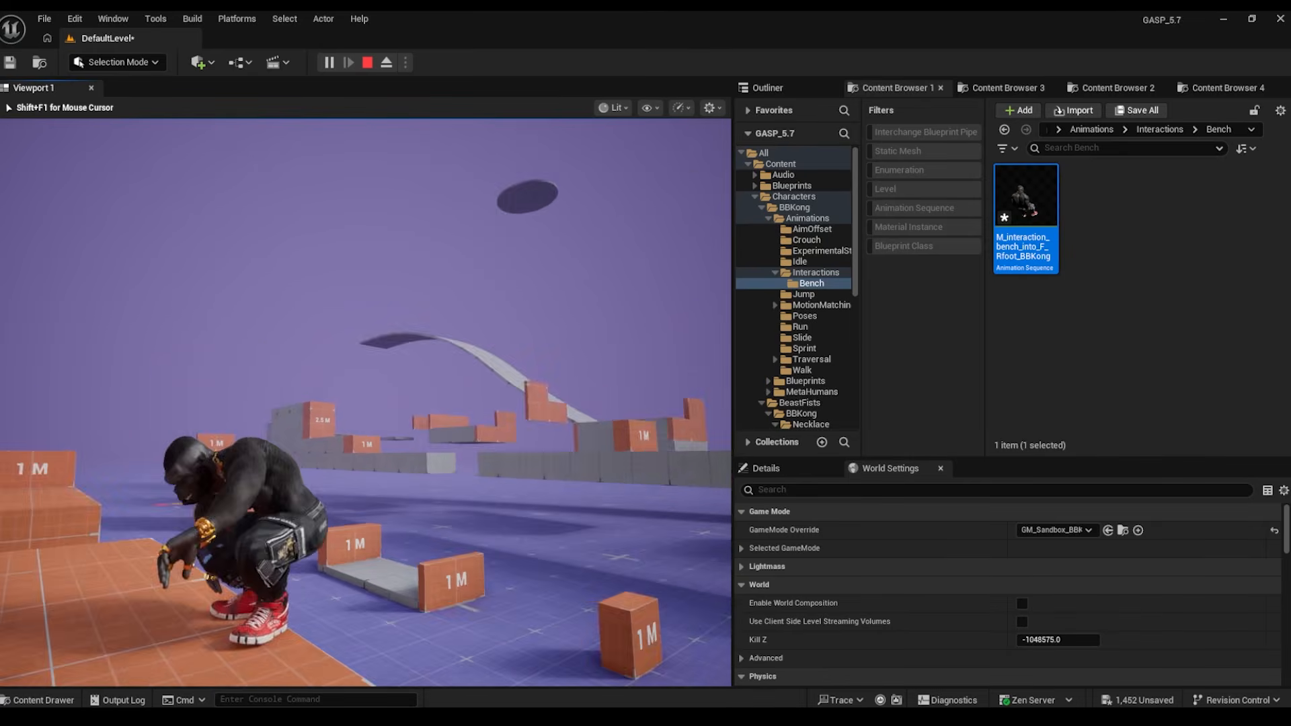
{"action": "key", "text": "w"}
{"action": "key", "text": "w"}
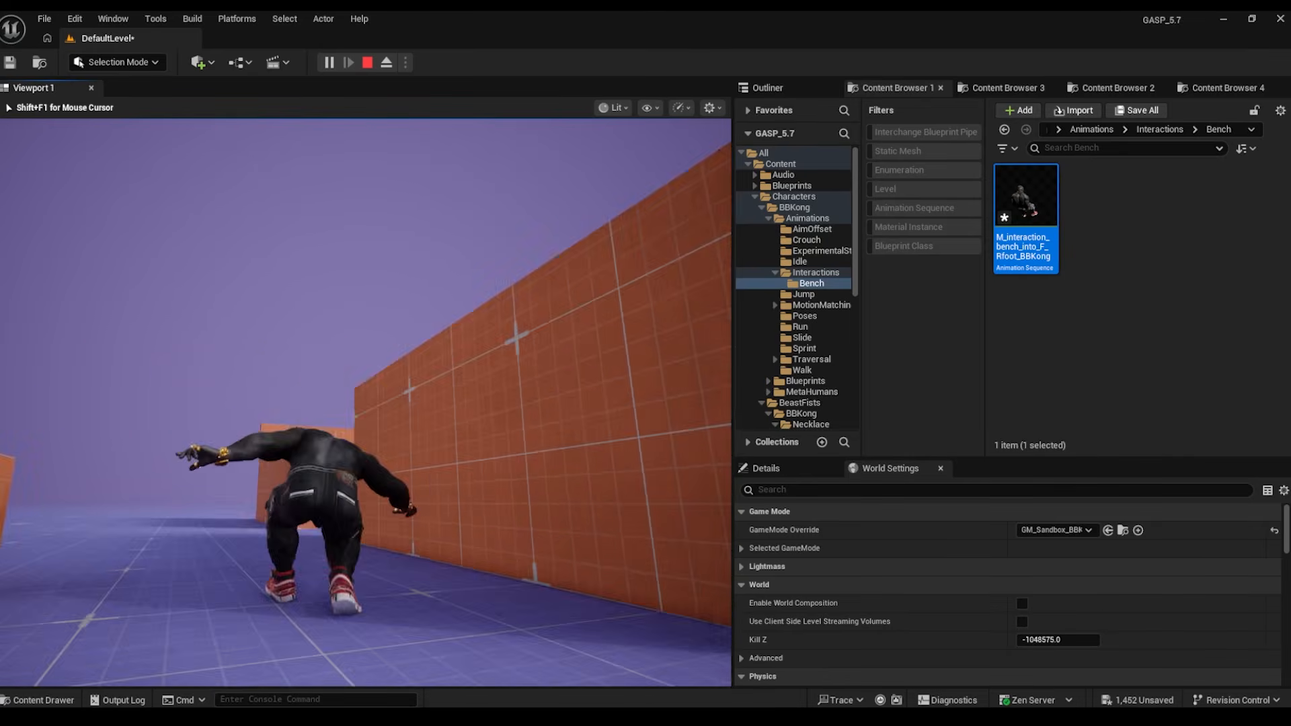
{"action": "key", "text": "w"}
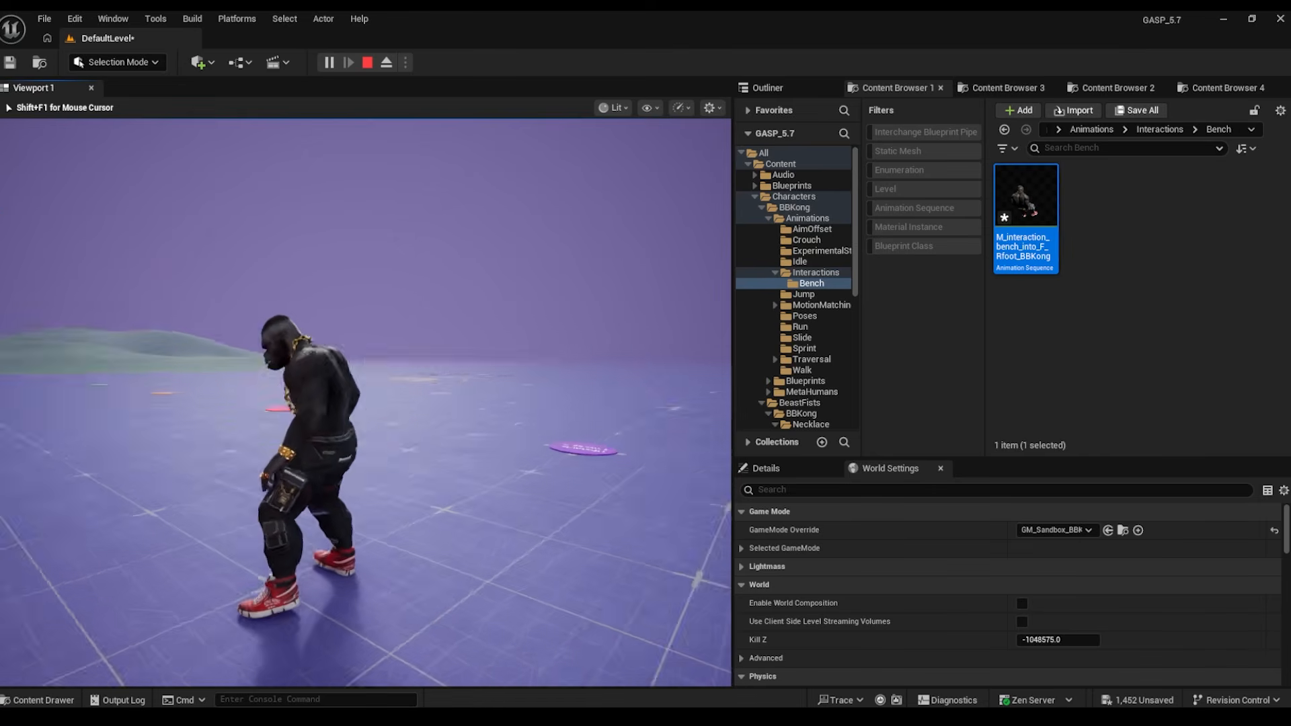
{"action": "key", "text": "d"}
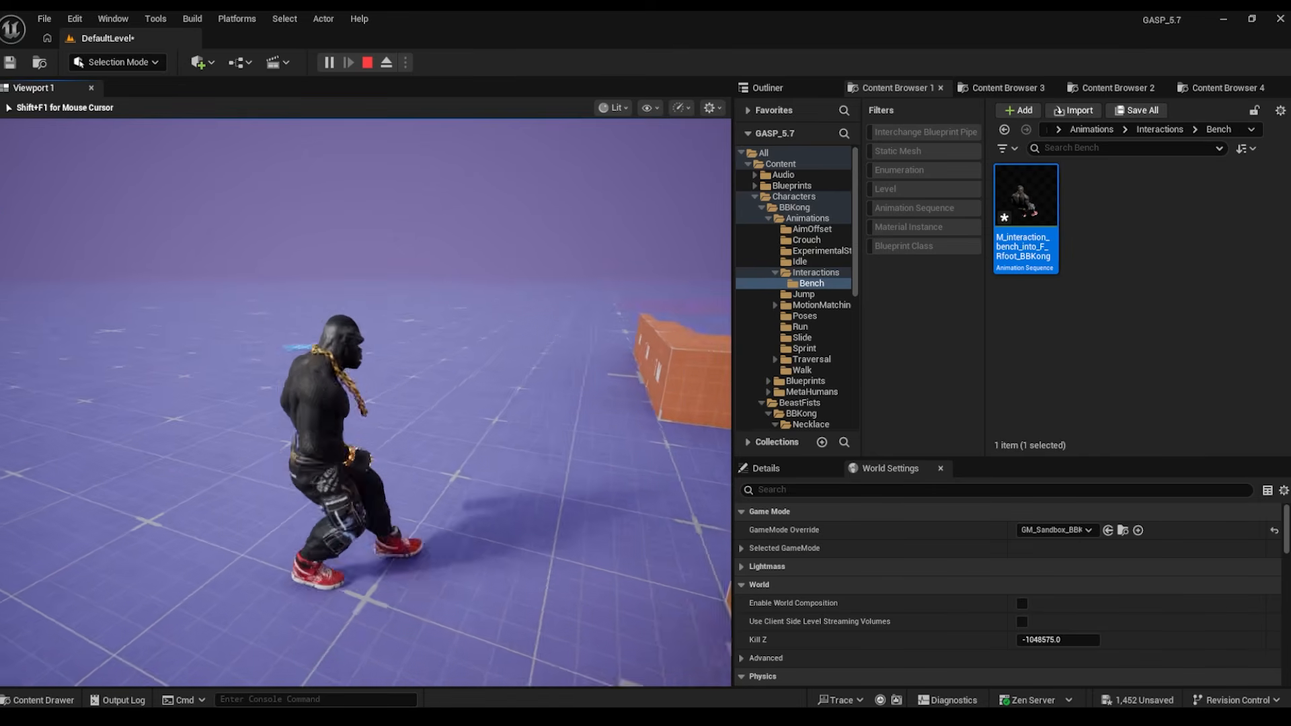
{"action": "key", "text": "w"}
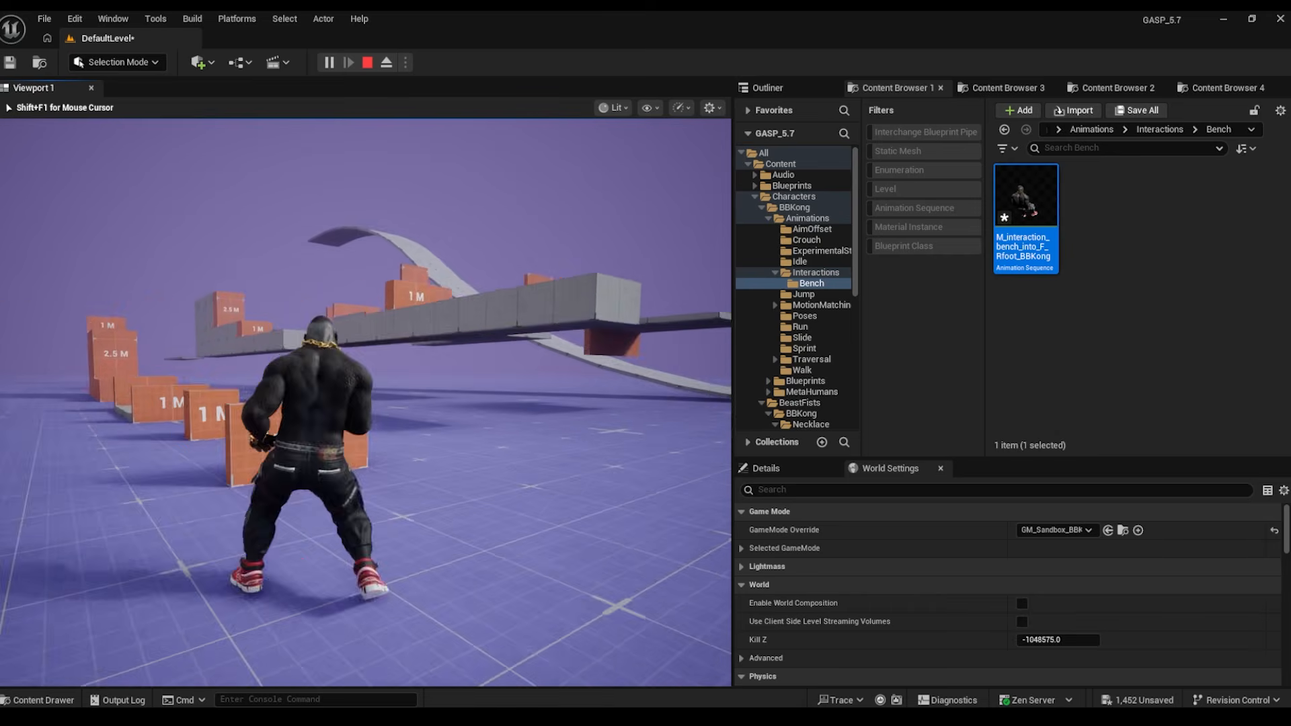
- End the play session and browse to Characters > BBKong > Animations > AimOffset
{"action": "key", "text": "a"}
{"action": "key", "text": "Escape"}
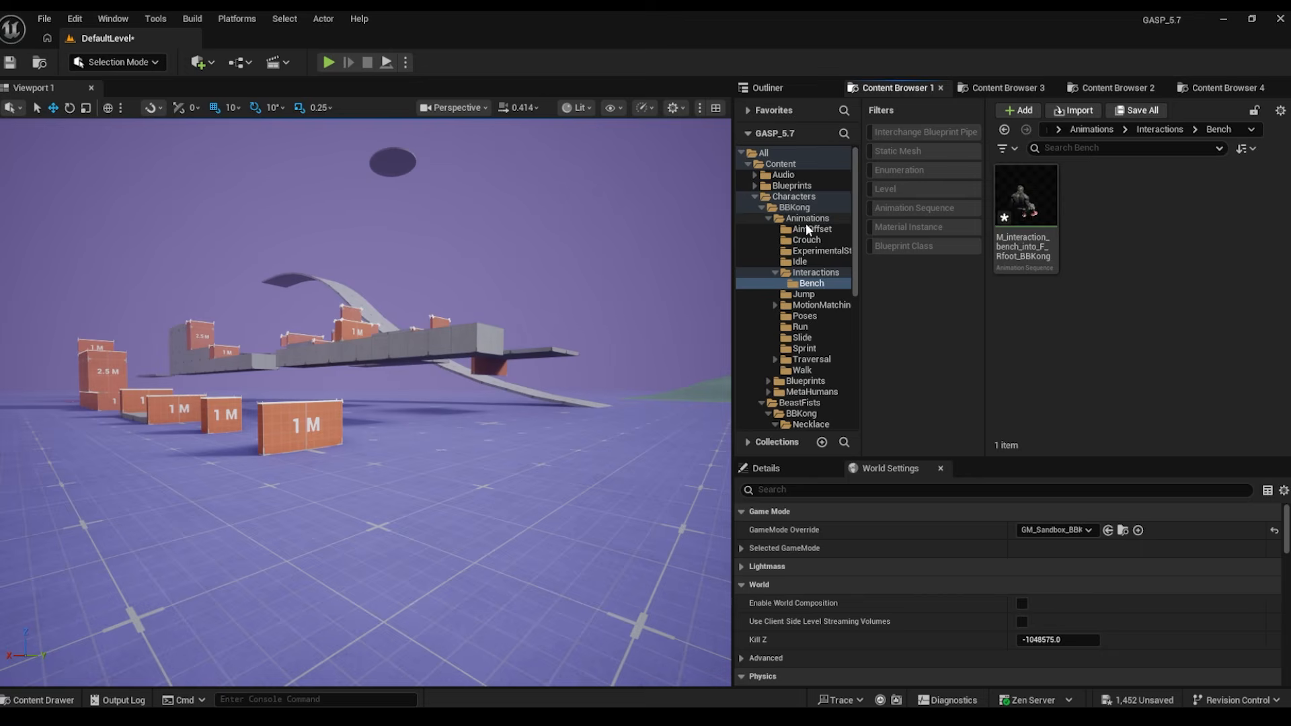
{"action": "left_click", "coordinate": [807, 207]}
{"action": "left_click", "coordinate": [835, 197]}
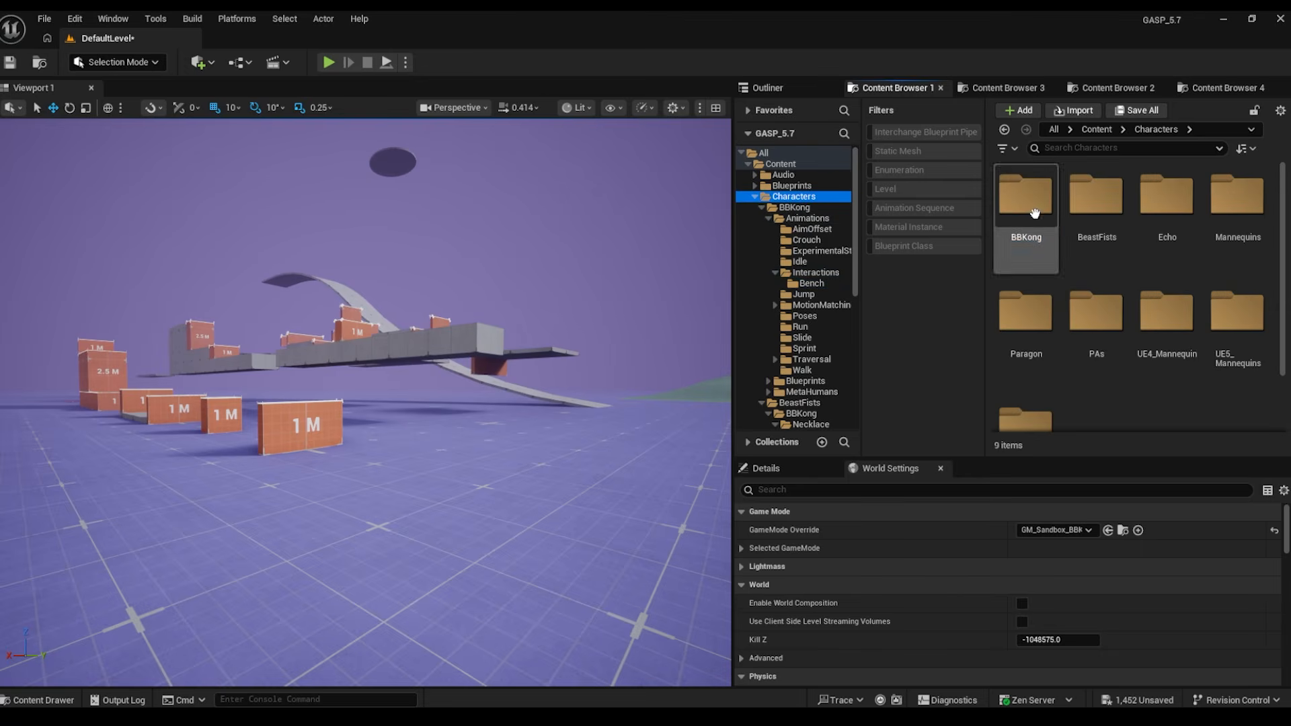
{"action": "double_click", "coordinate": [1009, 195]}
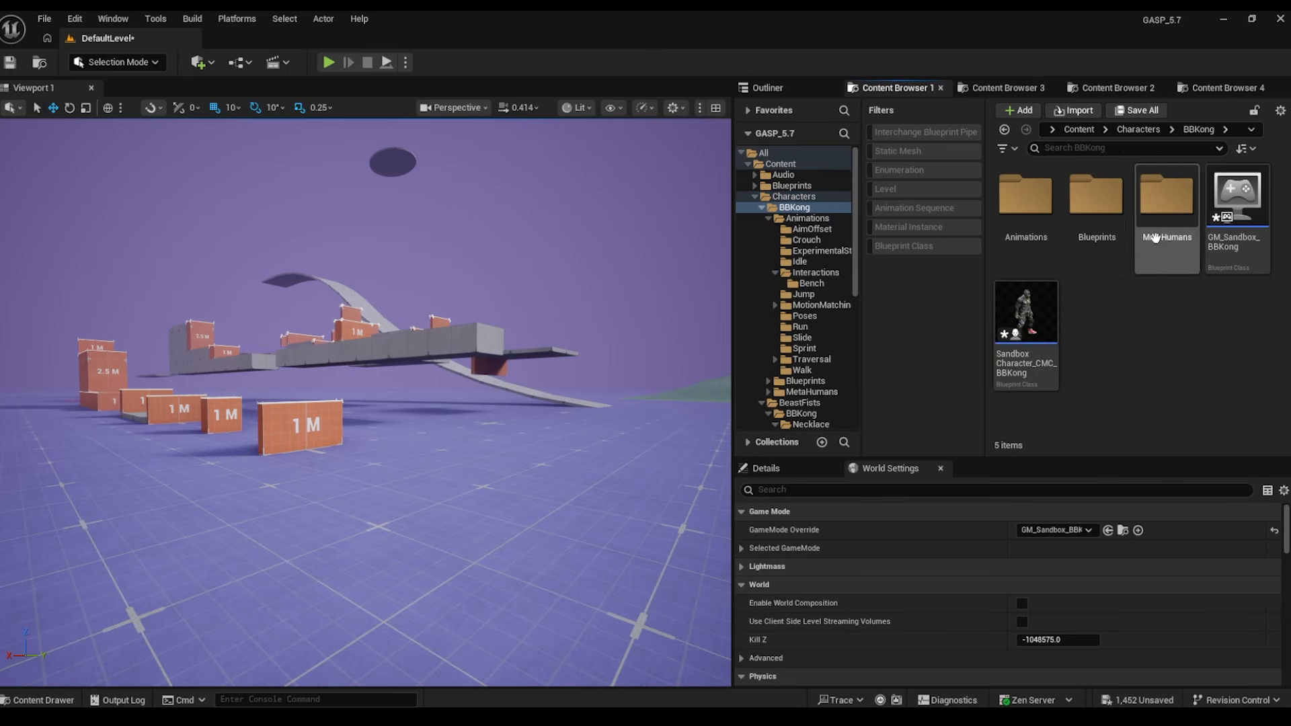
{"action": "double_click", "coordinate": [1042, 230]}
{"action": "double_click", "coordinate": [1036, 208]}
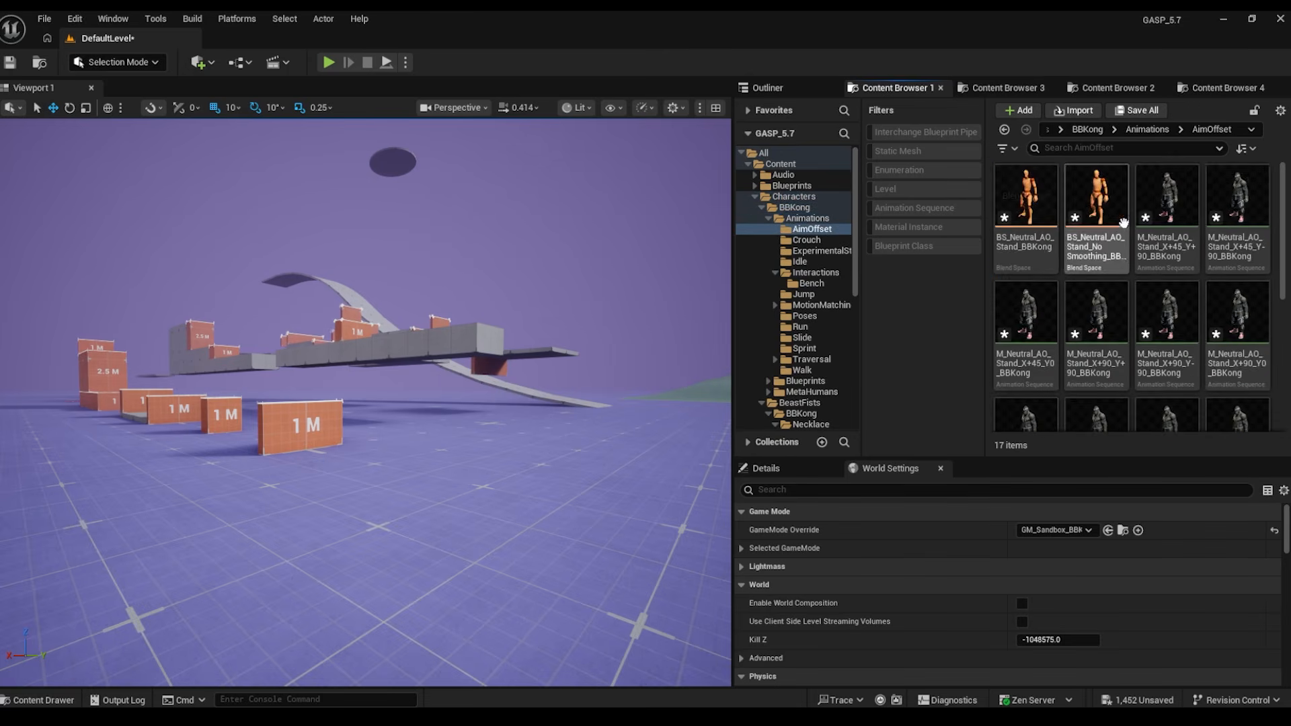
{"action": "scroll", "coordinate": [1271, 293], "scroll_direction": "down", "scroll_amount": 2}
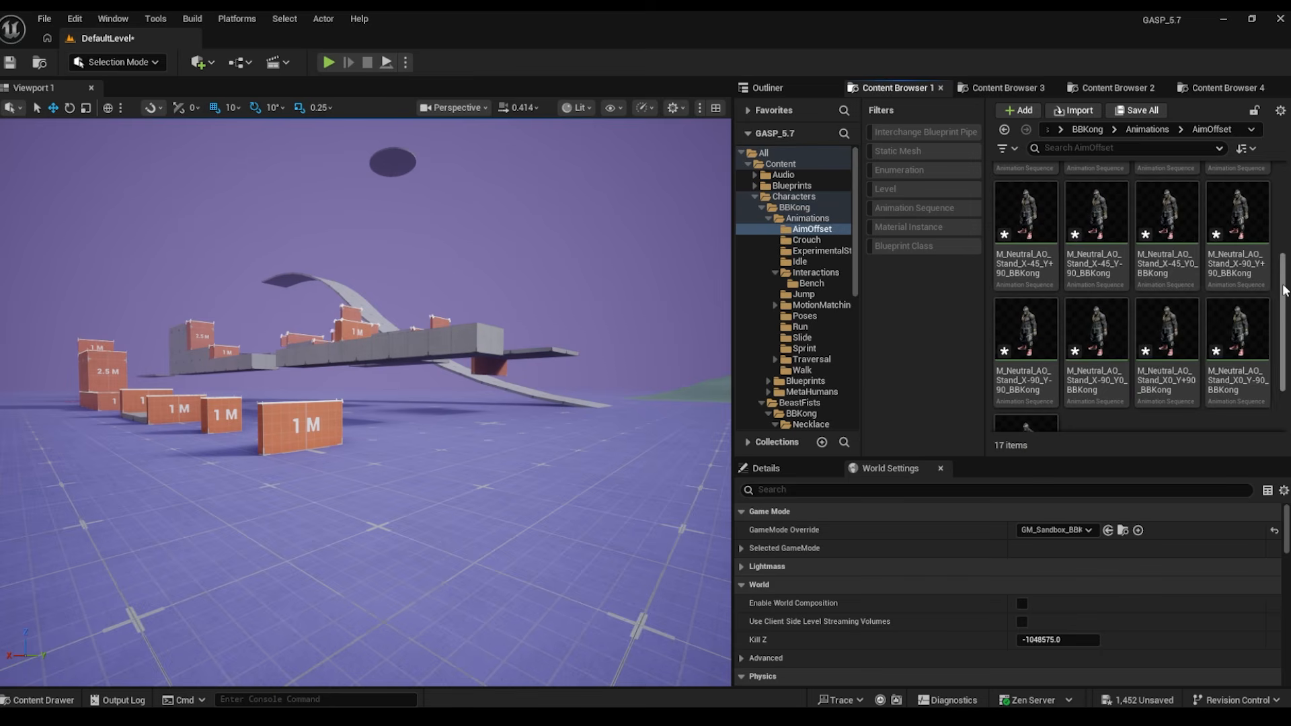
{"action": "scroll", "coordinate": [1271, 293], "scroll_direction": "up", "scroll_amount": 3}
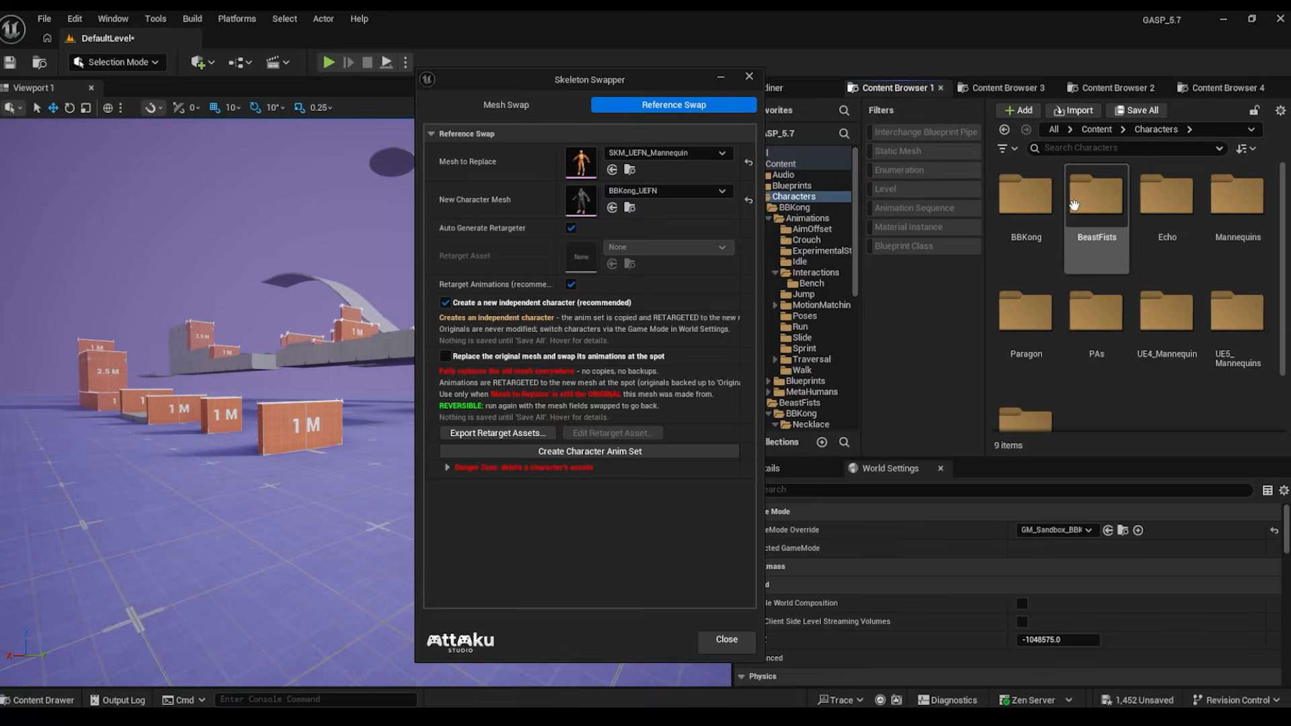
- Open the Characters/BeastFists folder and select the Quakva_shapekeys skeletal mesh
{"action": "left_click", "coordinate": [1099, 201]}
{"action": "double_click", "coordinate": [1101, 203]}
{"action": "scroll", "coordinate": [1227, 299], "scroll_direction": "down", "scroll_amount": 4}
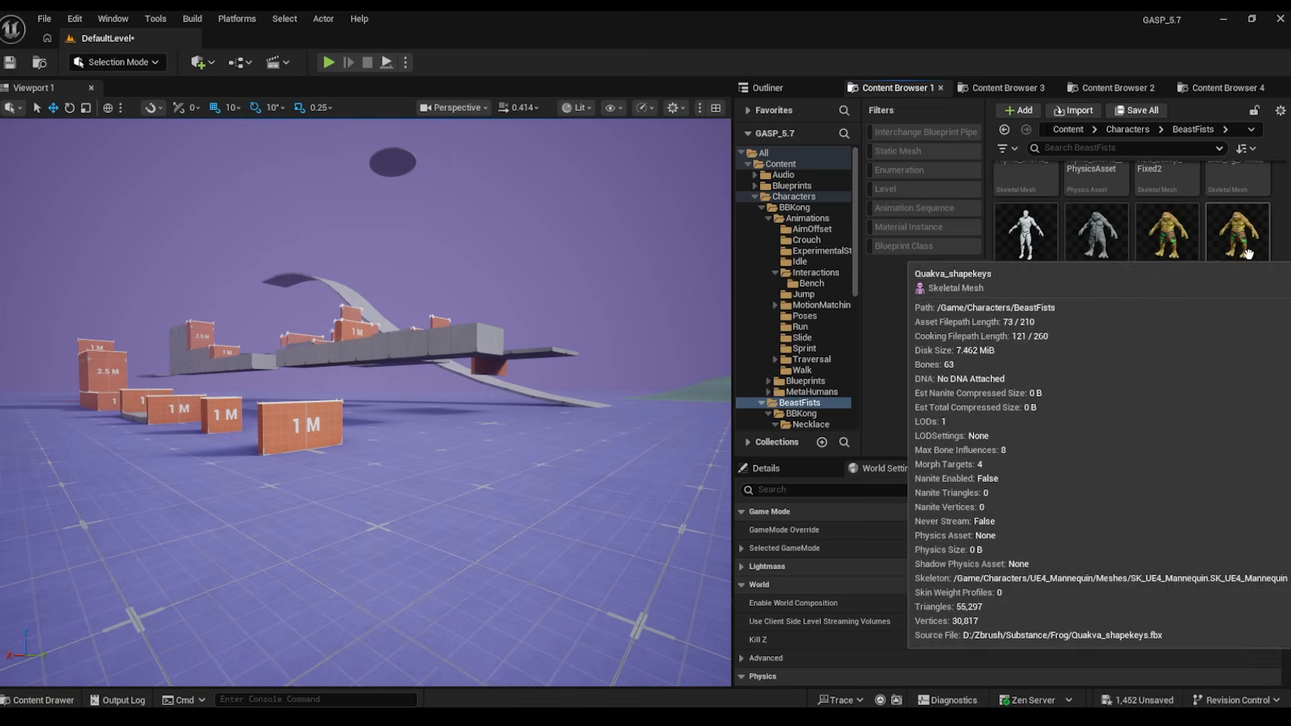
{"action": "left_click", "coordinate": [1233, 259]}
- Open Skeleton Swapper on Quakva_shapekeys, assign SK_Mannequin as target skeleton, and convert
{"action": "right_click", "coordinate": [1217, 303]}
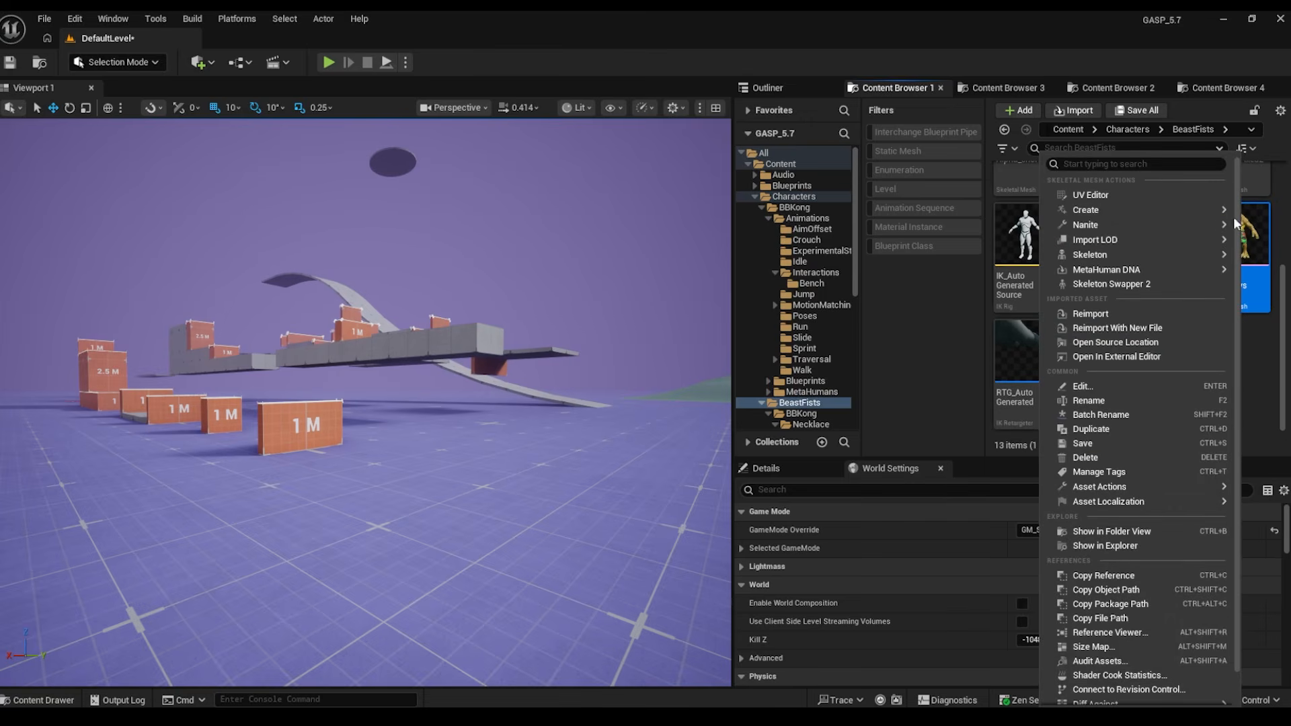
{"action": "left_click", "coordinate": [1113, 285]}
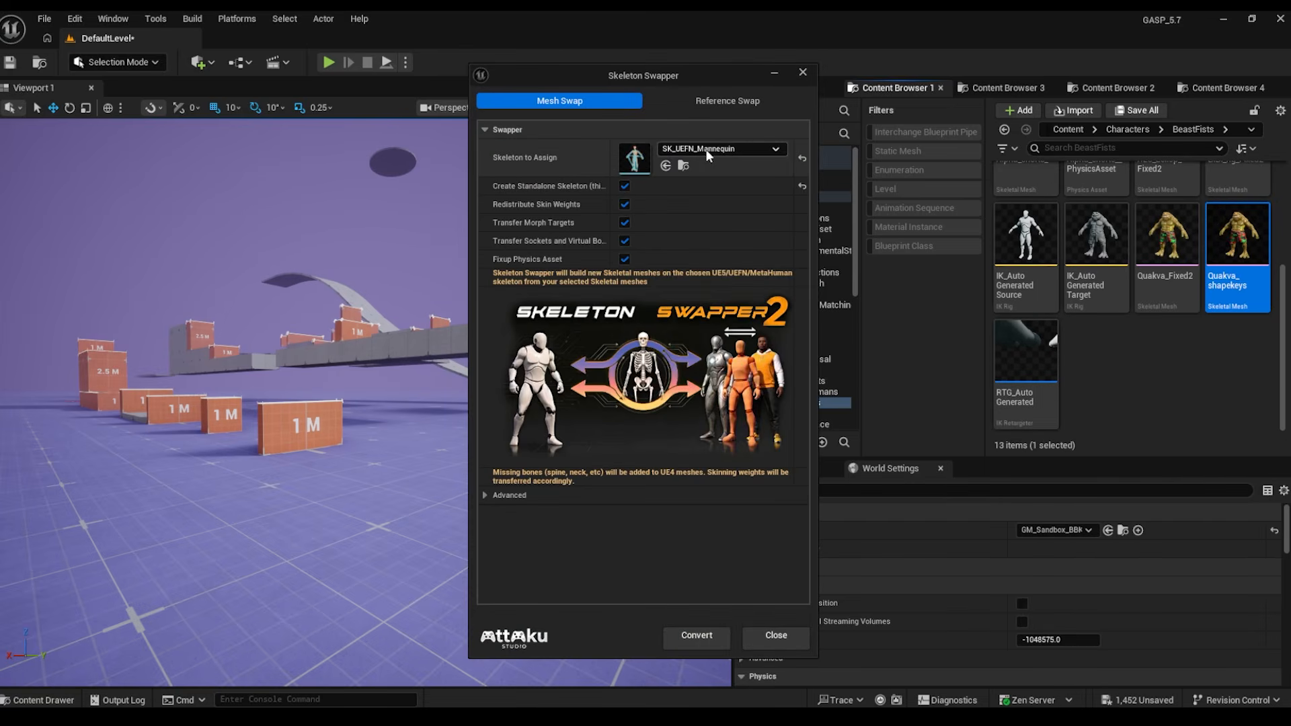
{"action": "left_click", "coordinate": [707, 152]}
{"action": "left_click_drag", "start_coordinate": [854, 424], "coordinate": [848, 382]}
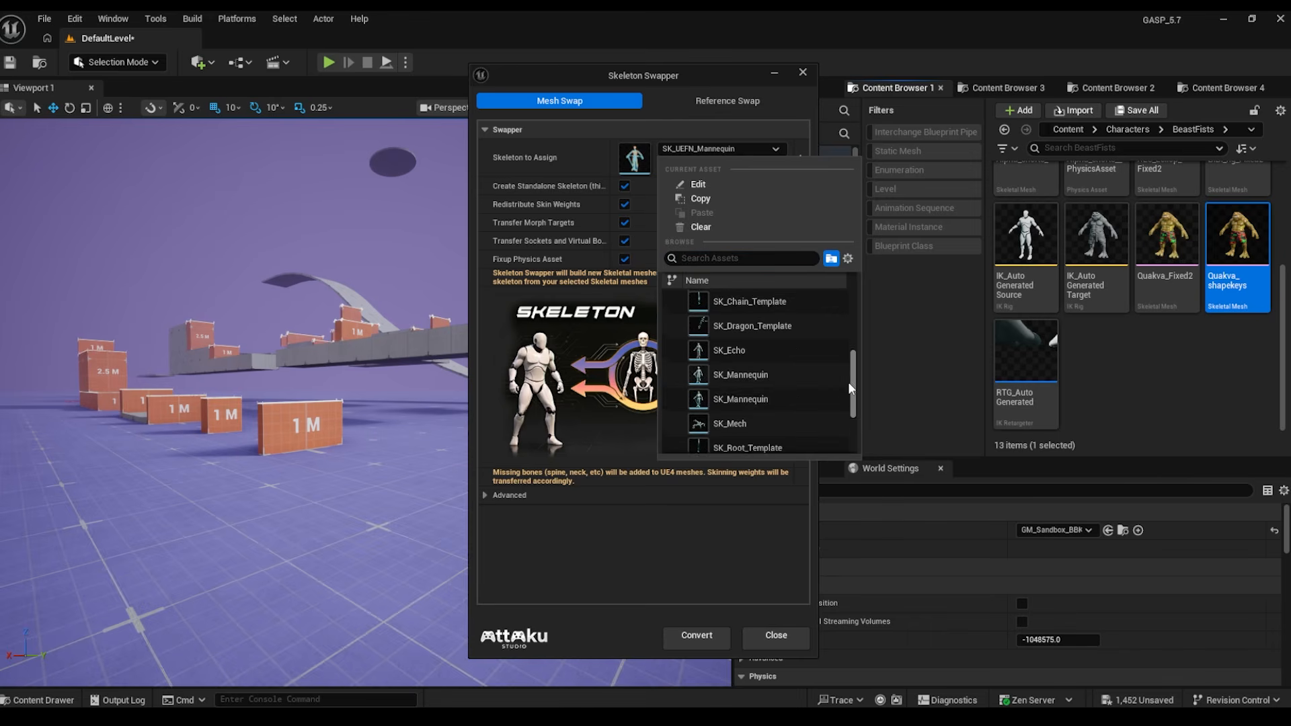
{"action": "left_click", "coordinate": [735, 369]}
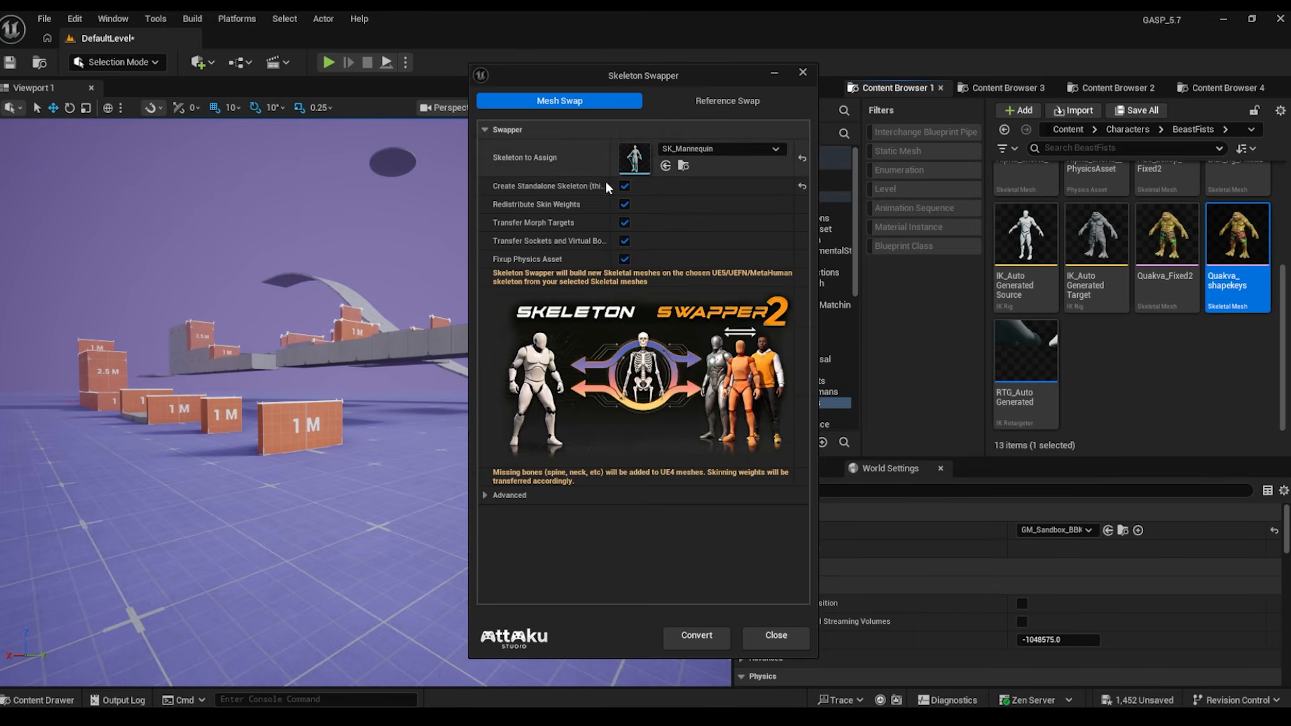
{"action": "left_click", "coordinate": [687, 640]}
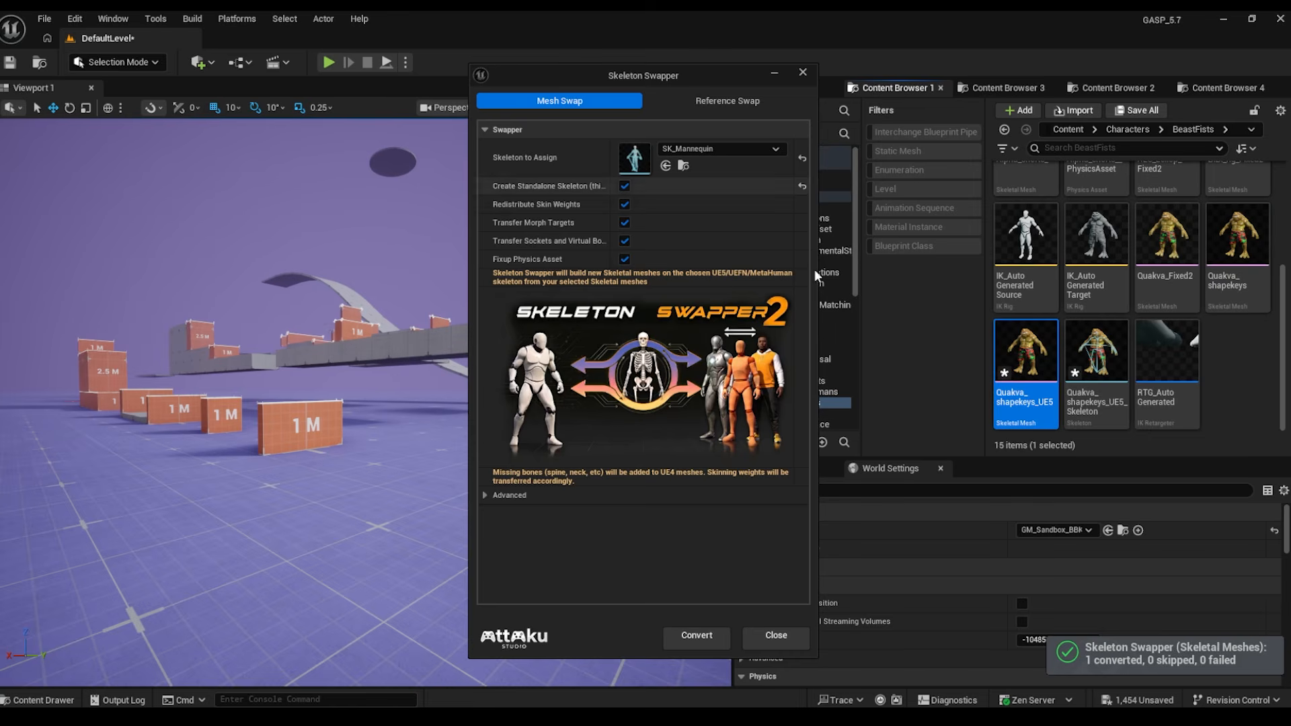
- In Reference Swap, set Mesh to Replace to SKM_Quinn_Simple
{"action": "left_click", "coordinate": [728, 102]}
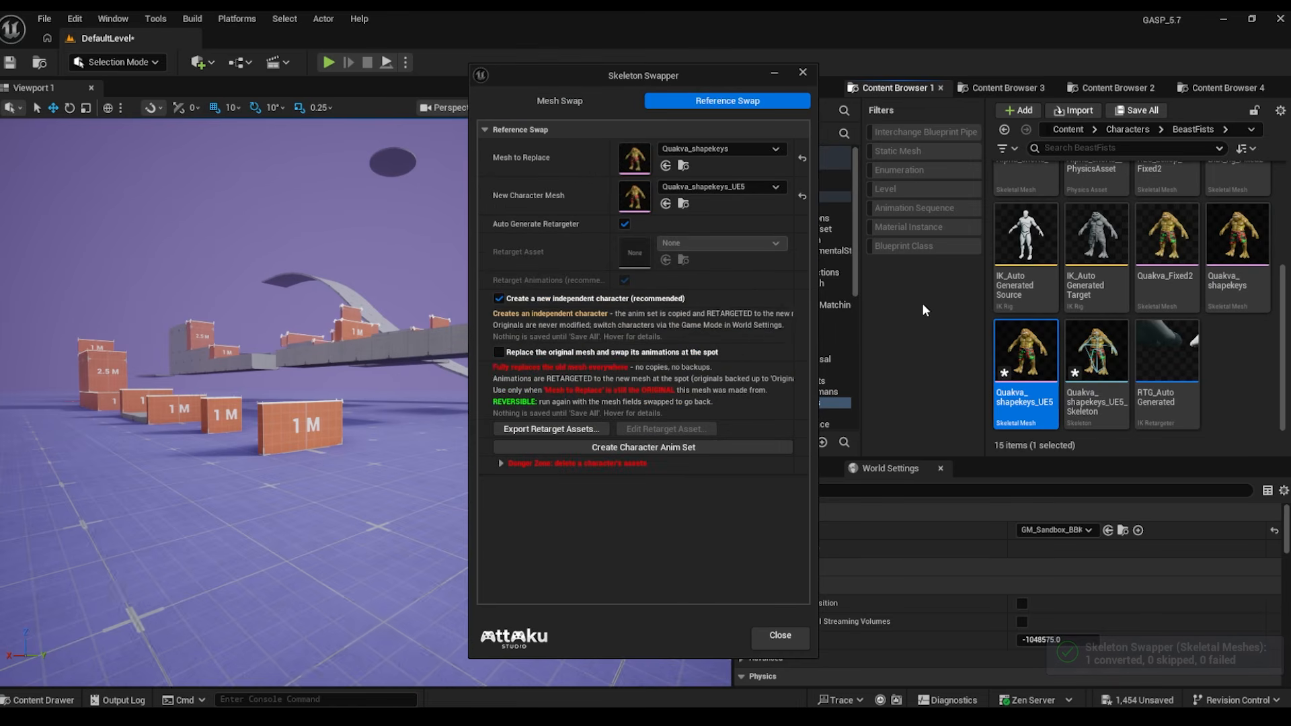
{"action": "left_click", "coordinate": [675, 154]}
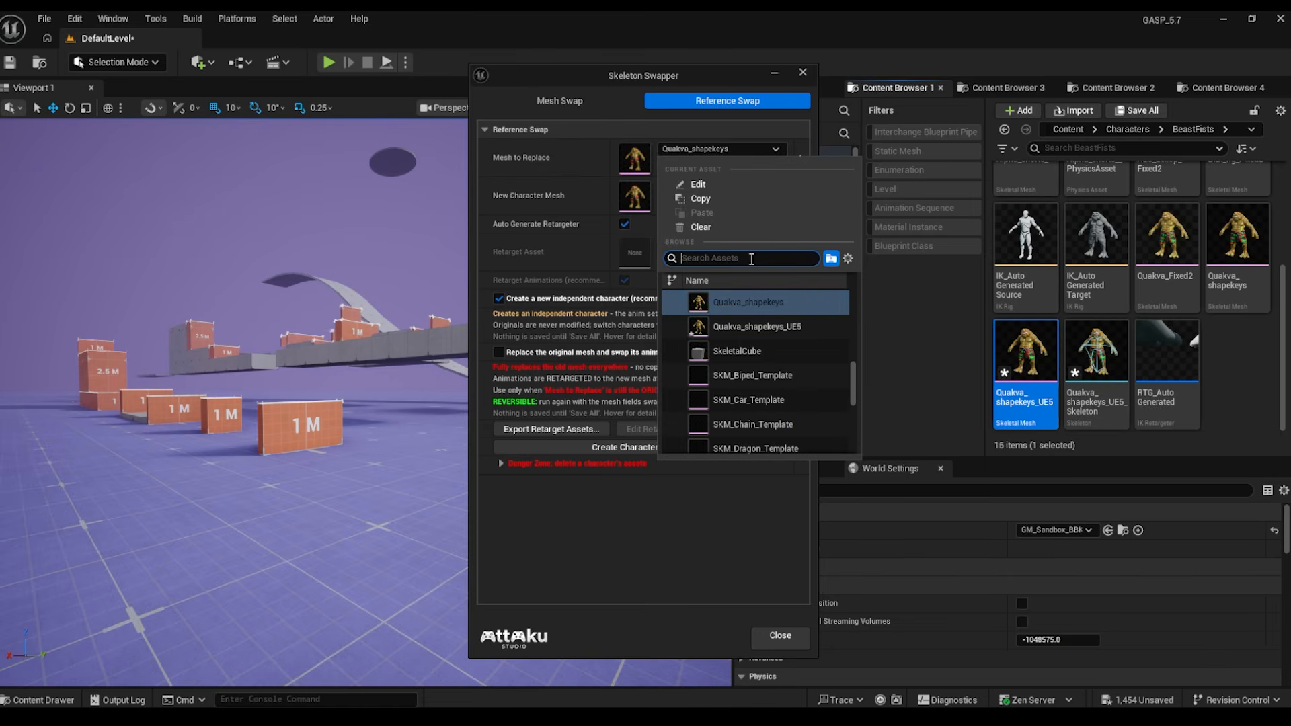
{"action": "type", "text": "quinn"}
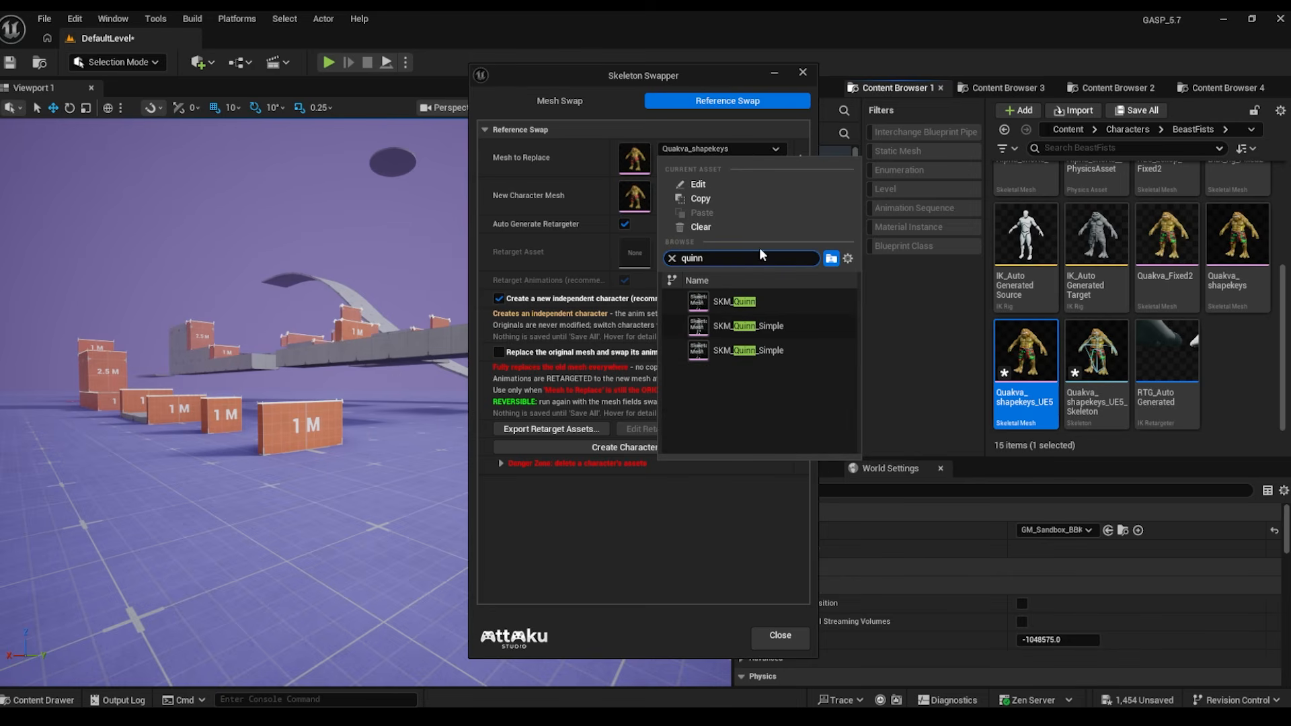
{"action": "left_click", "coordinate": [741, 326]}
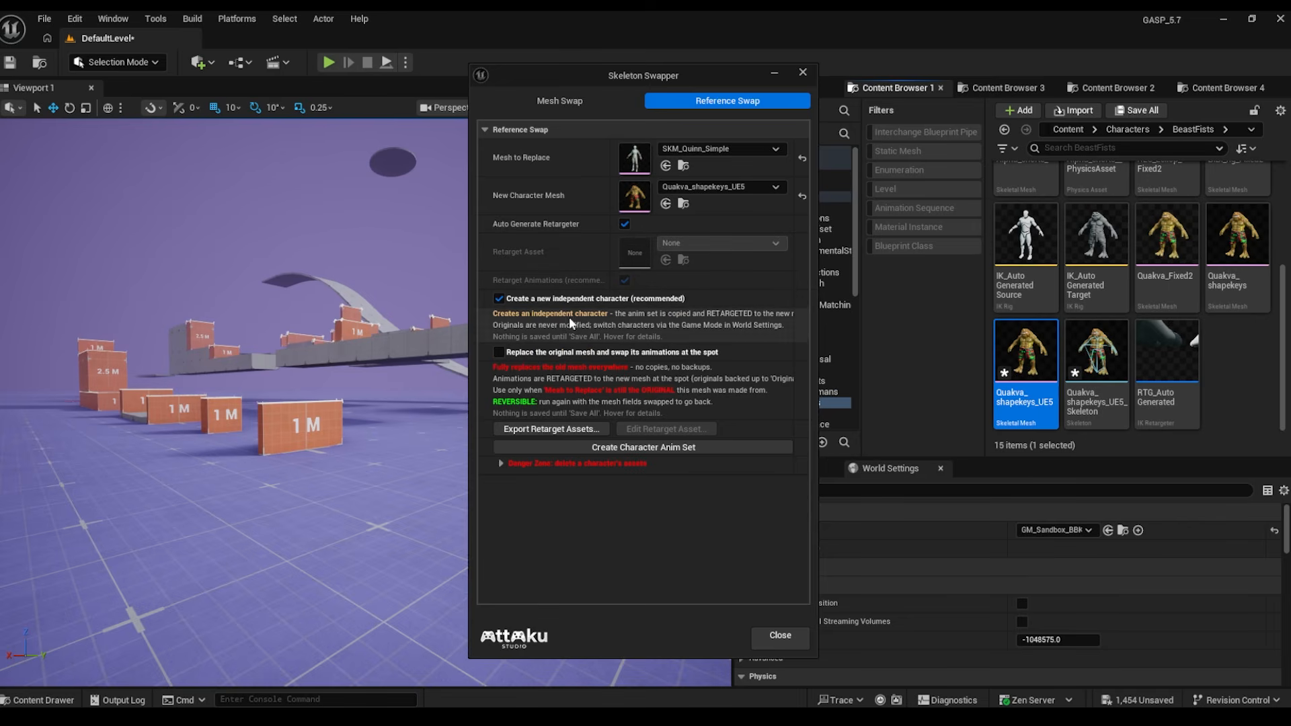
- Create the character anim set, approve copying 41 assets, and accept translation retargeting
{"action": "left_click", "coordinate": [637, 448]}
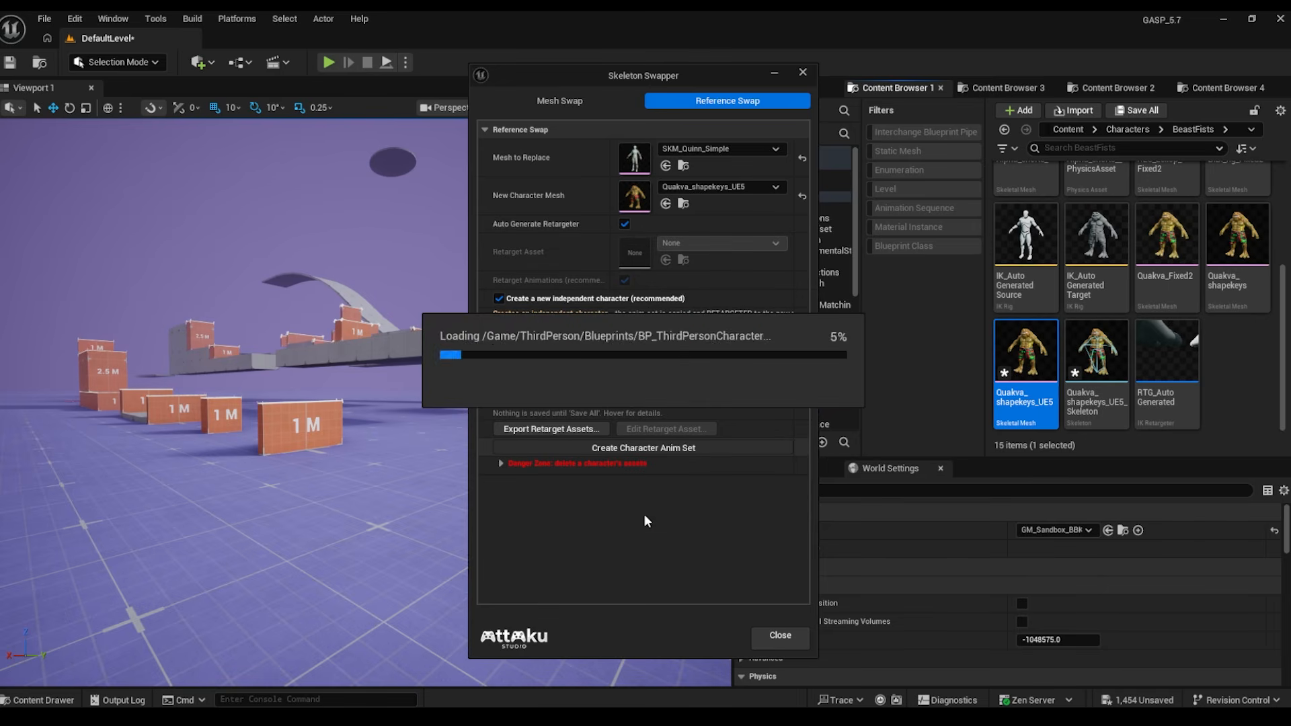
{"action": "scroll", "coordinate": [773, 444], "scroll_direction": "down", "scroll_amount": 4}
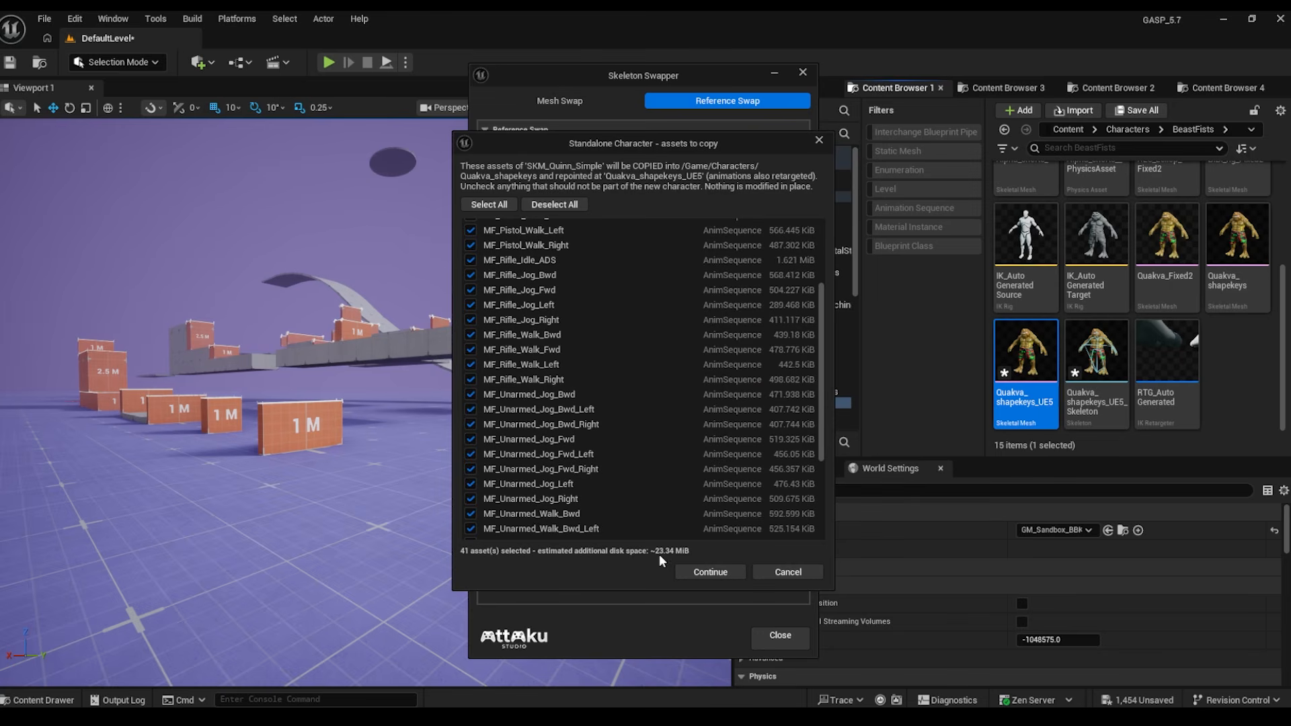
{"action": "left_click", "coordinate": [710, 571]}
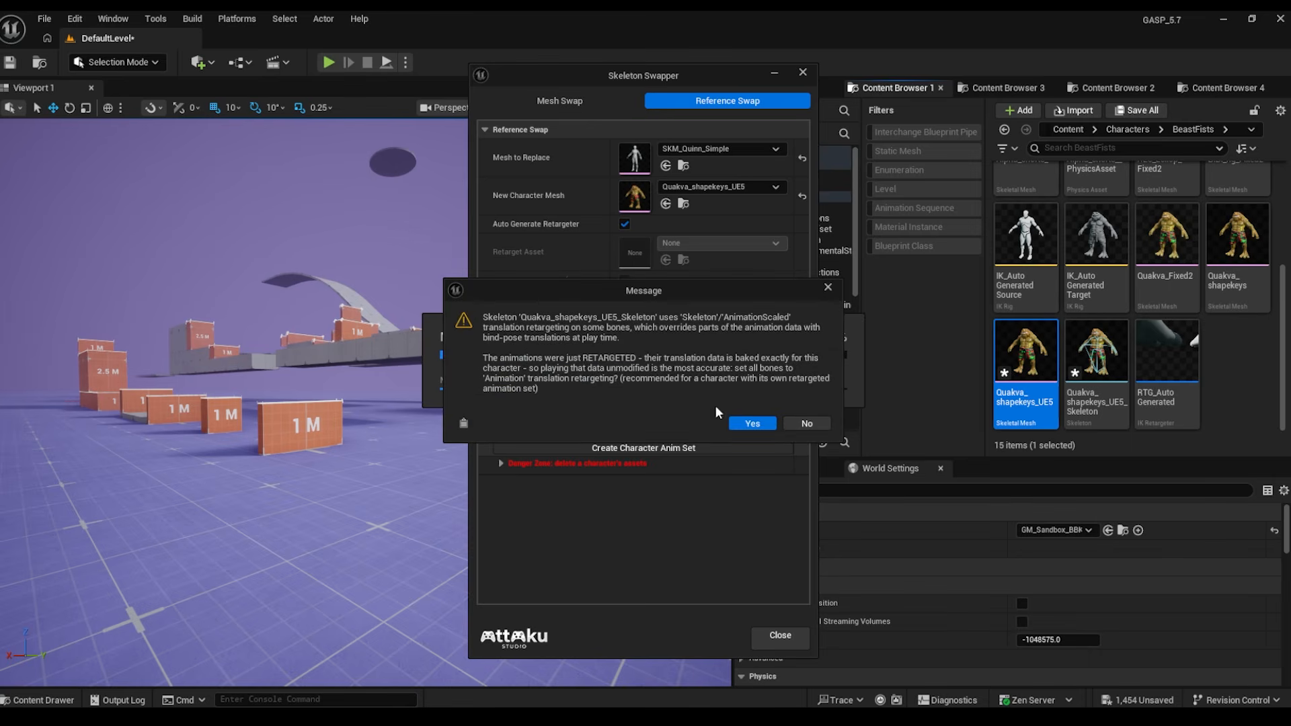
{"action": "left_click", "coordinate": [748, 423]}
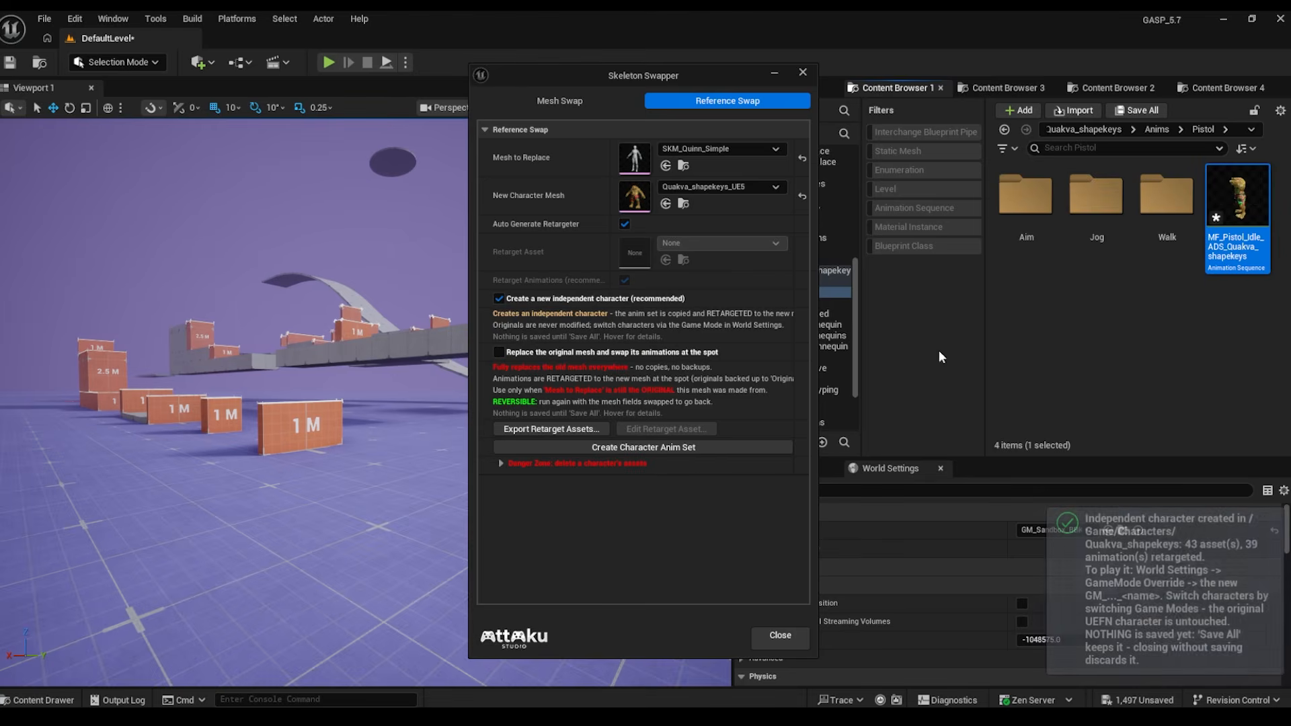
- Set GameMode Override to the Quakva_shapekeys third-person game mode and start Play in Editor
{"action": "left_click", "coordinate": [1034, 531]}
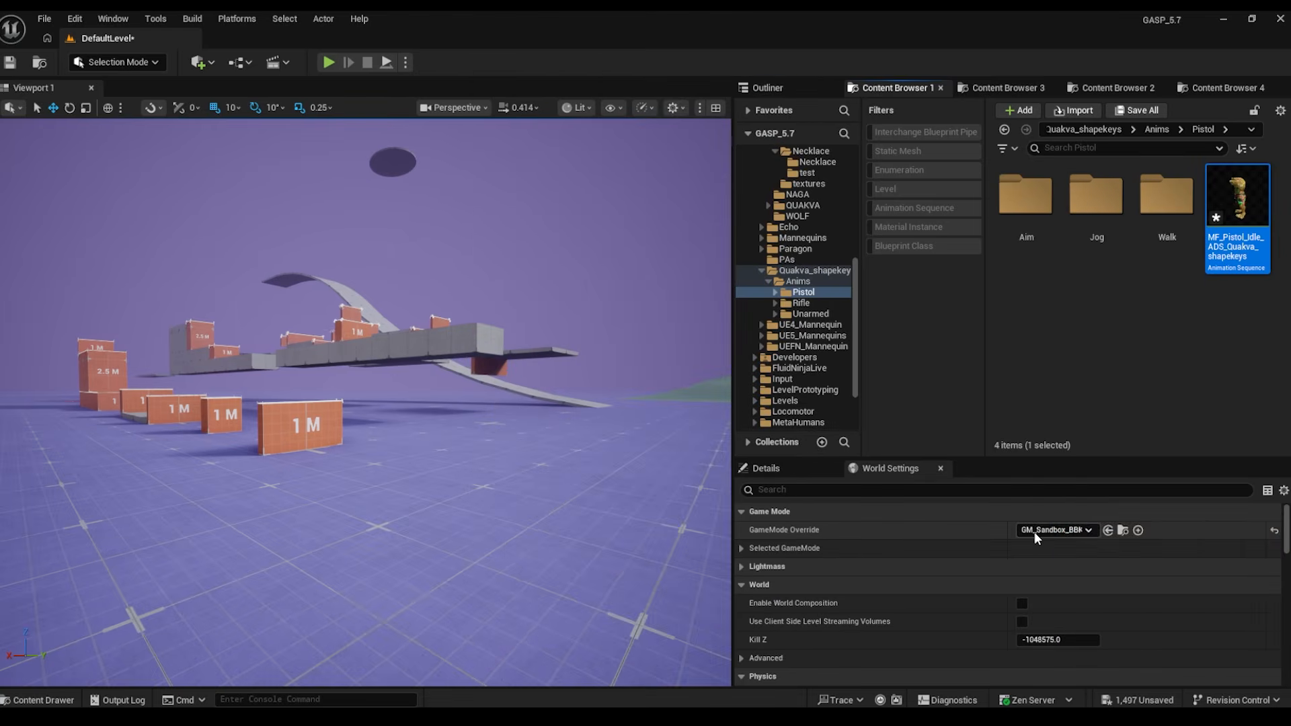
{"action": "left_click", "coordinate": [1034, 531]}
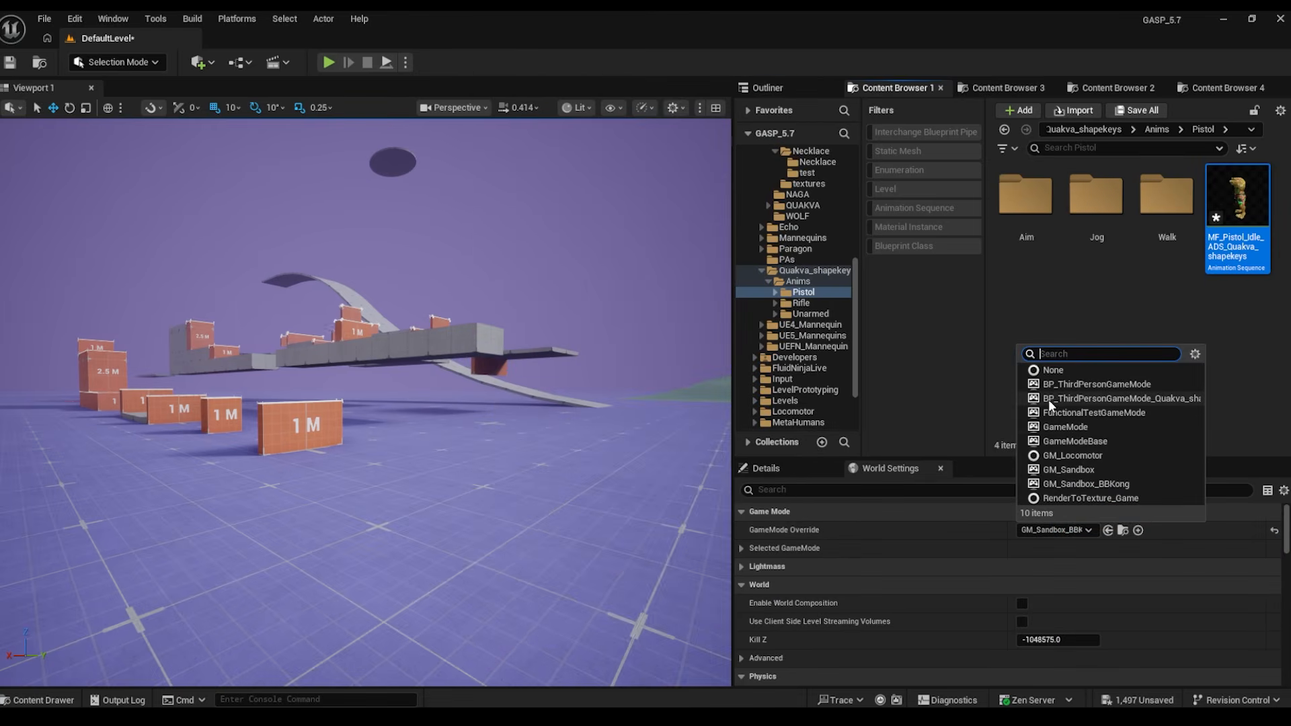
{"action": "left_click", "coordinate": [1175, 399]}
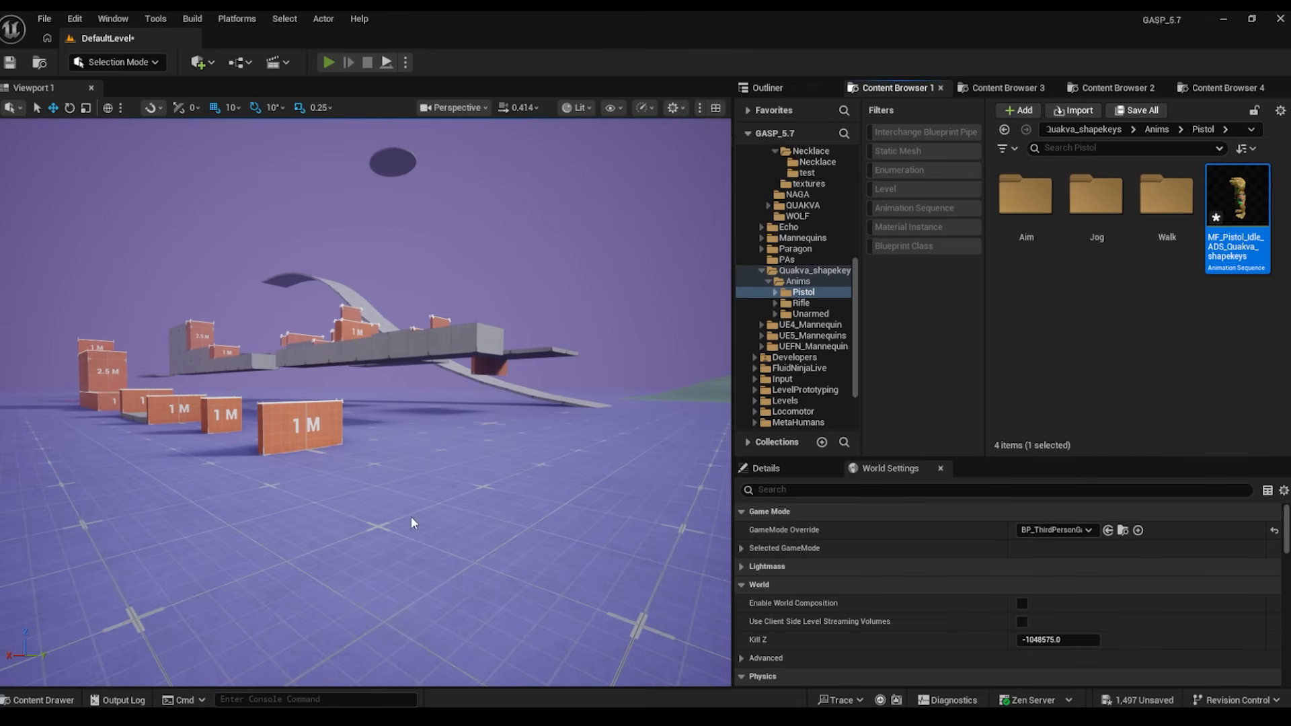
{"action": "key", "text": "alt+p"}
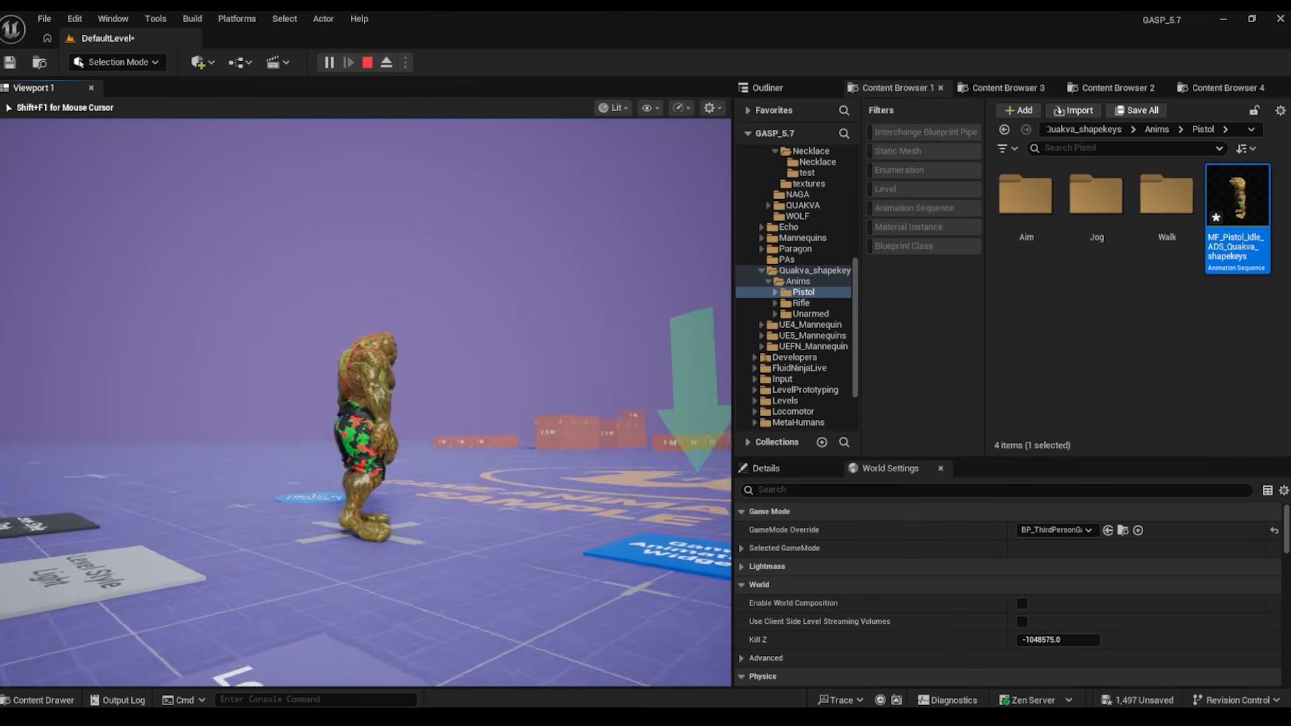
- Run the Quakva character around in all directions with WASD, then stop playing
{"action": "key", "text": "w"}
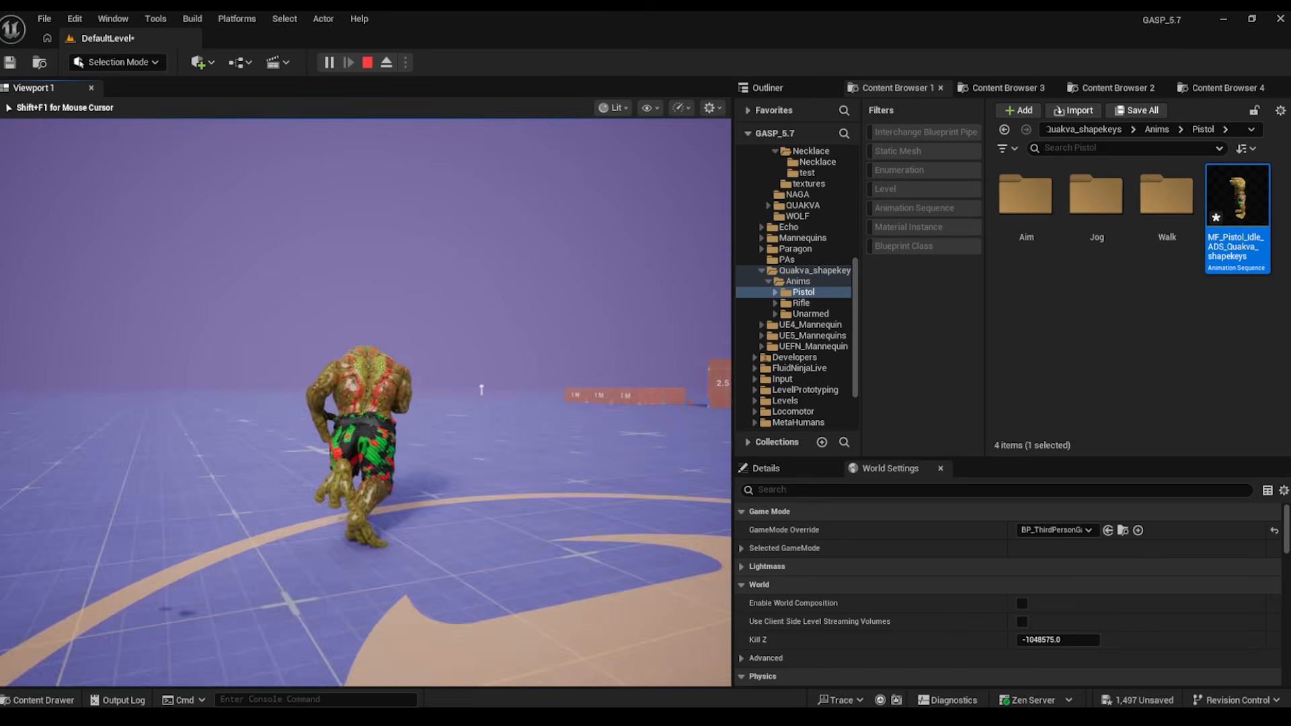
{"action": "key", "text": "s"}
{"action": "key", "text": "w"}
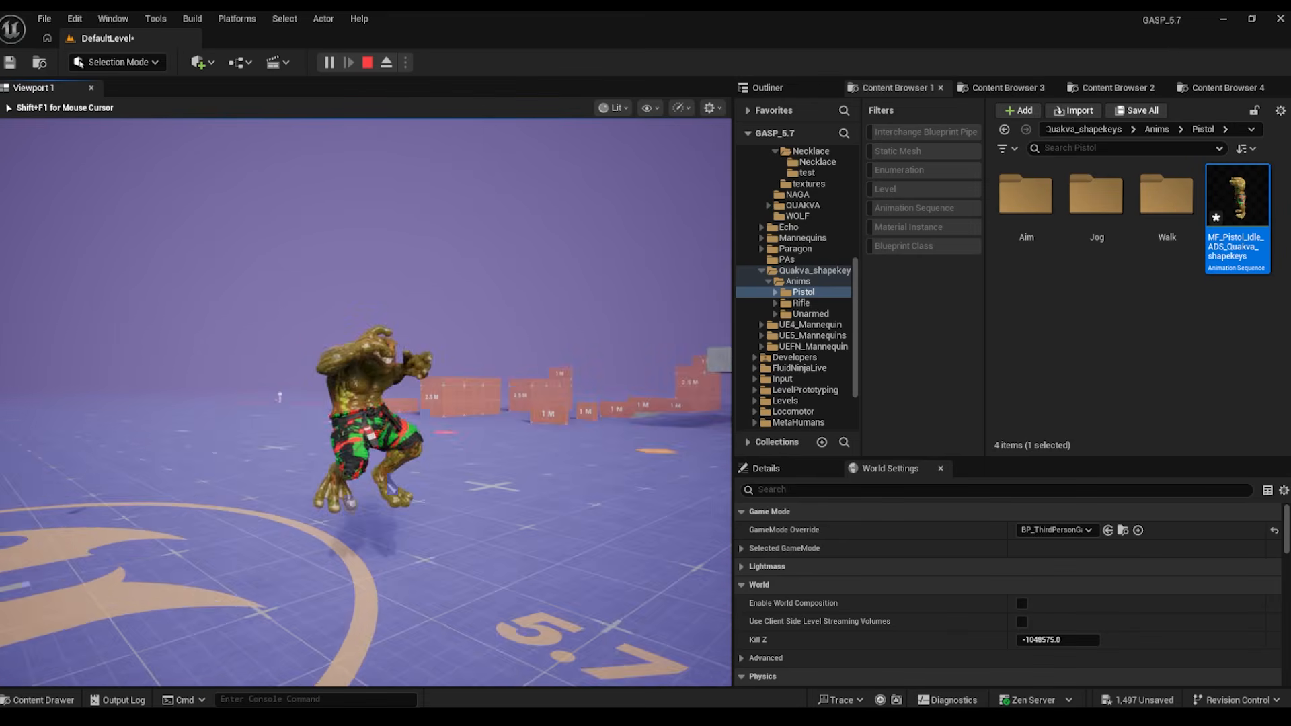
{"action": "key", "text": "s"}
{"action": "key", "text": "w"}
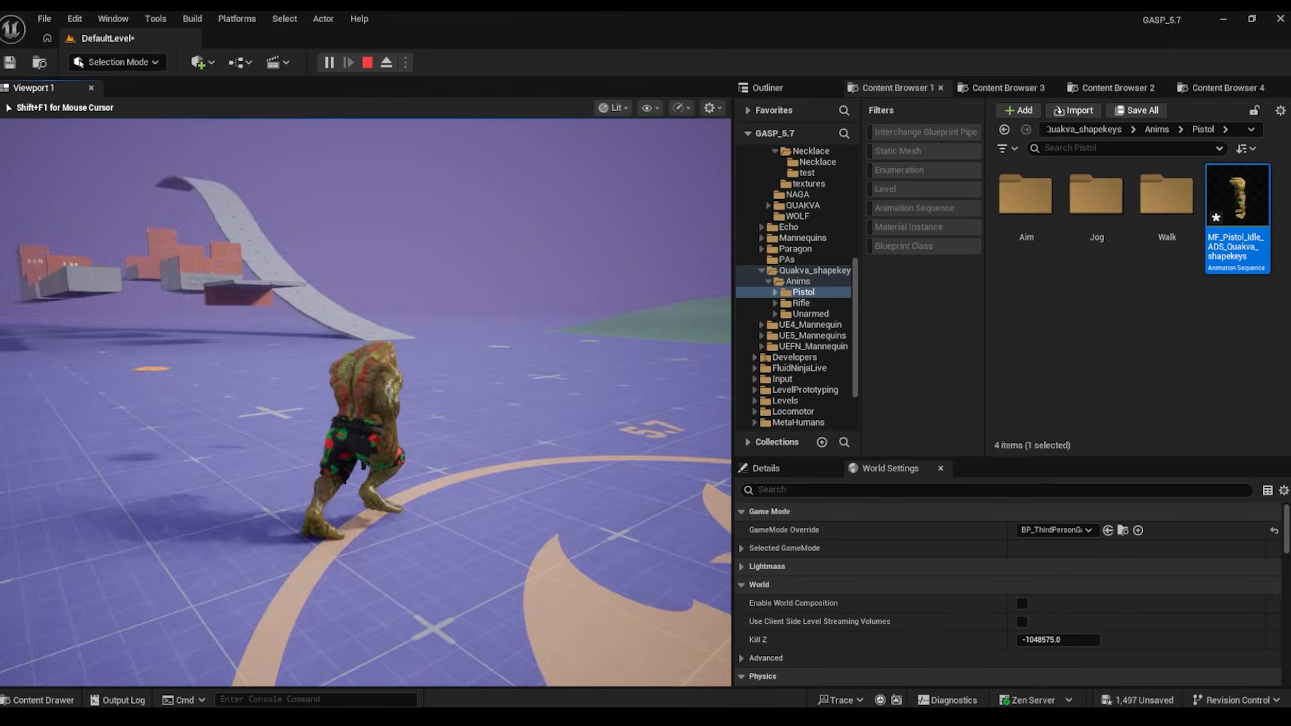
{"action": "key", "text": "d"}
{"action": "key", "text": "s"}
{"action": "key", "text": "d"}
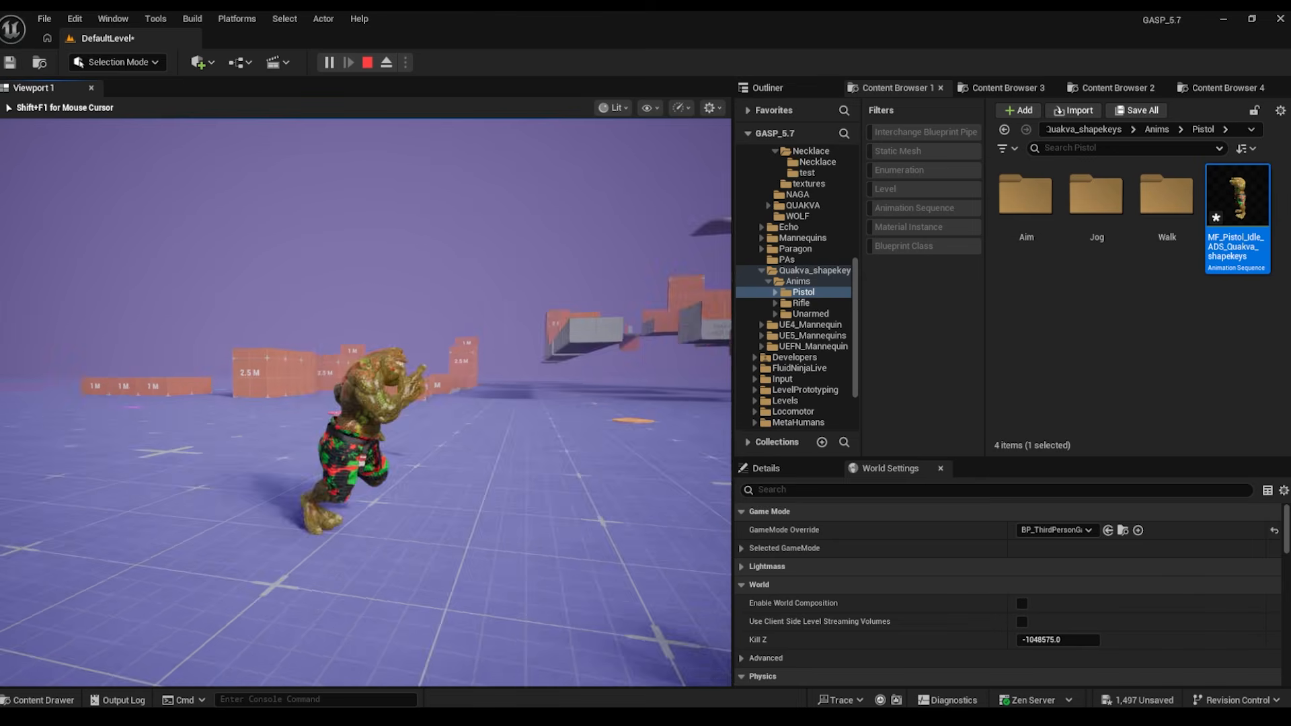
{"action": "key", "text": "s"}
{"action": "key", "text": "d"}
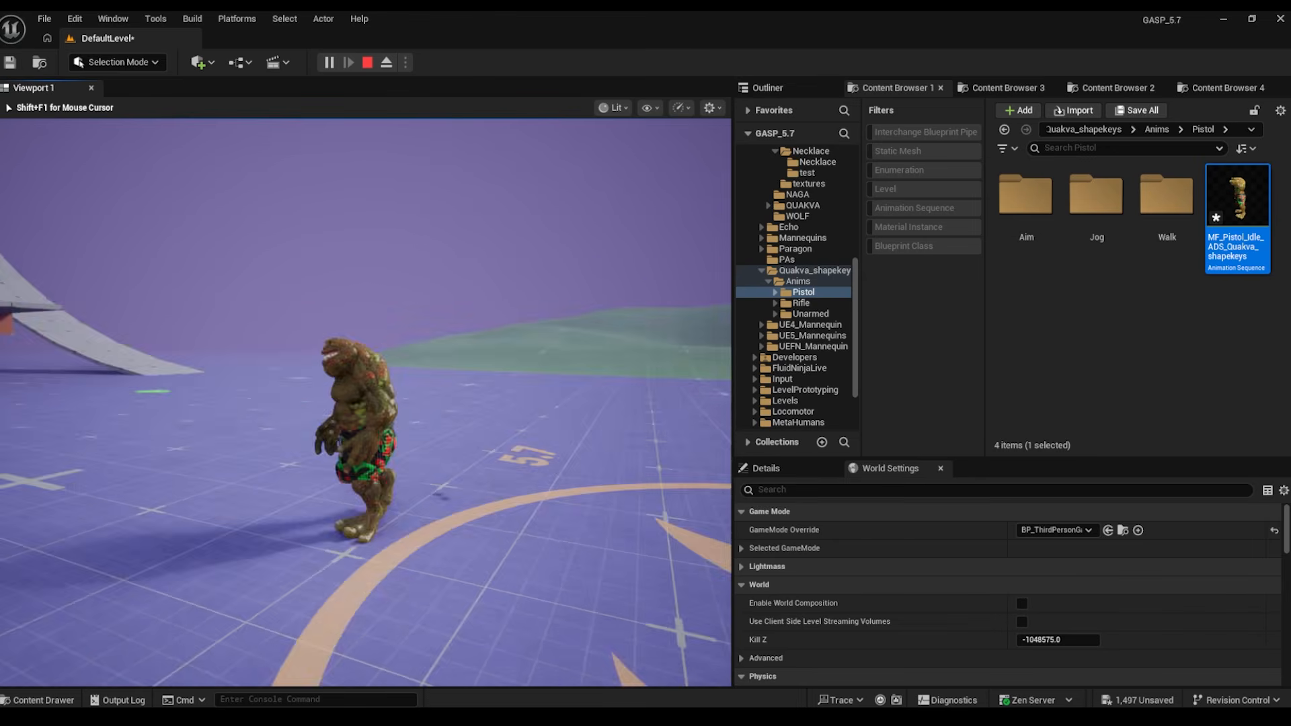
{"action": "key", "text": "d"}
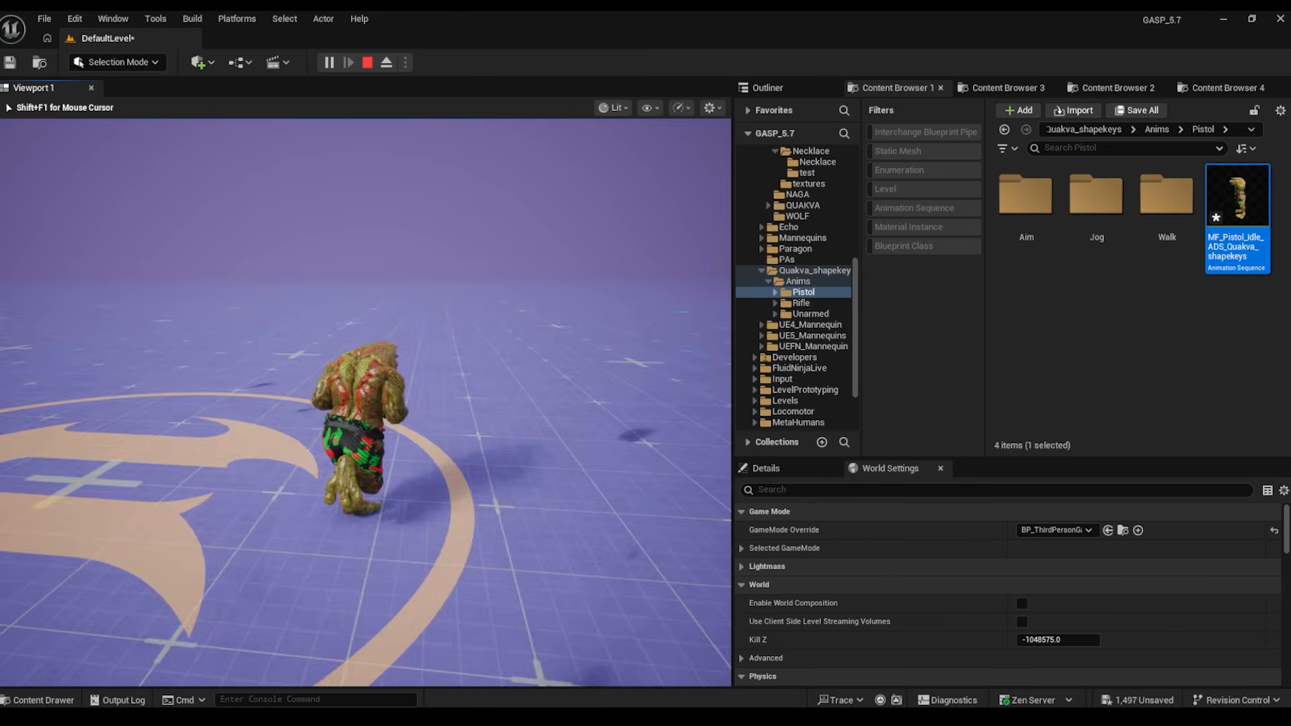
{"action": "key", "text": "s"}
{"action": "key", "text": "d"}
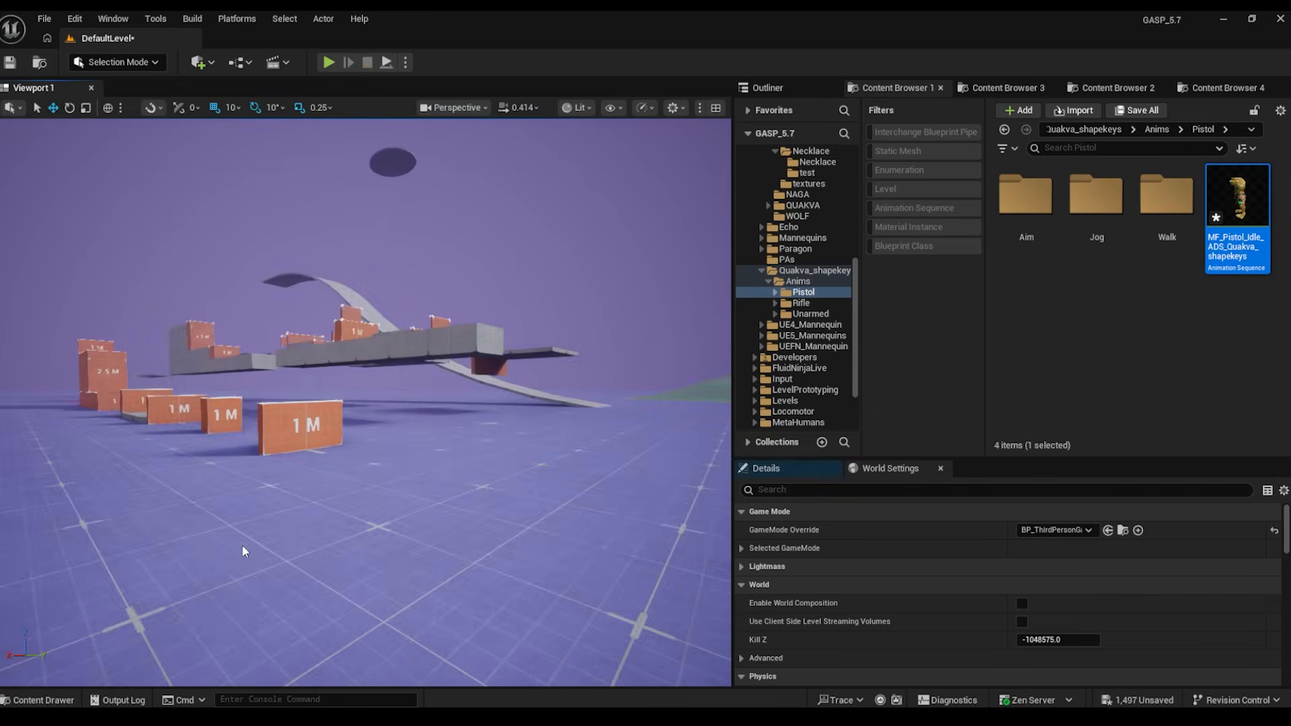
{"action": "key", "text": "Escape"}
- Move the Skeleton Swapper aside and open Characters > Quakva_shapekeys > Anims
{"action": "left_click_drag", "start_coordinate": [636, 73], "coordinate": [487, 77]}
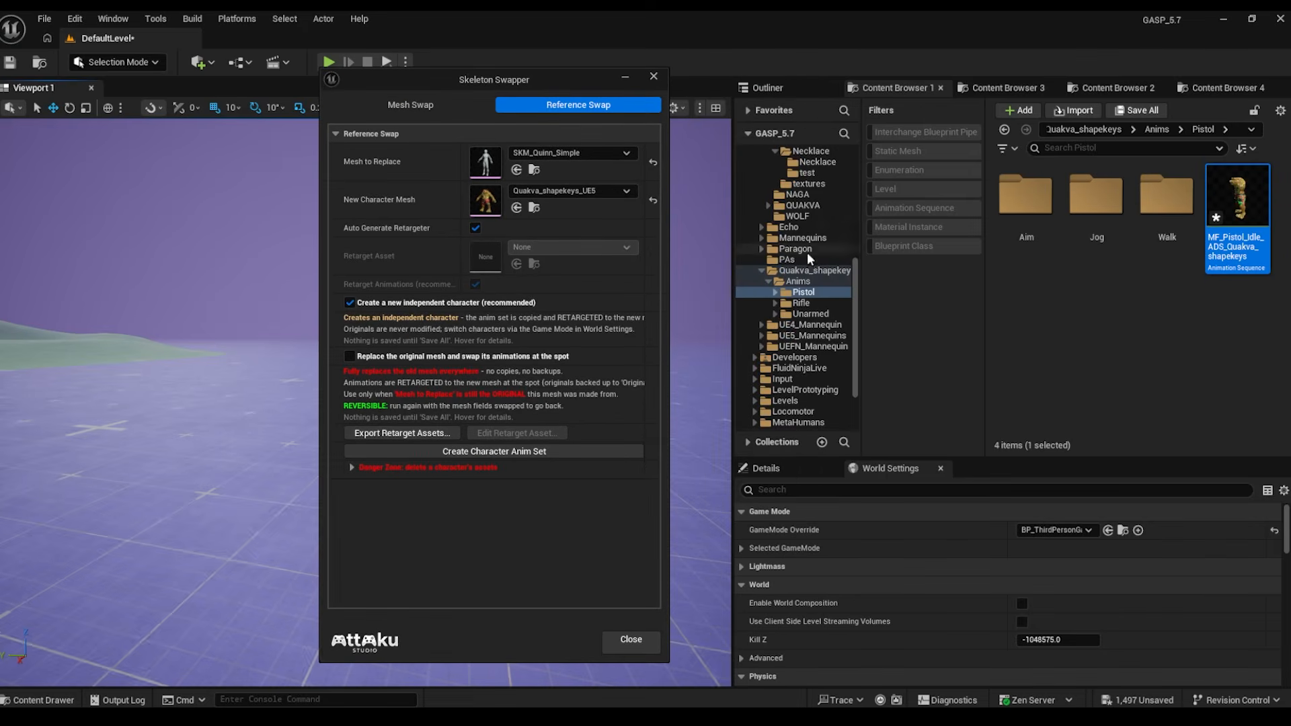
{"action": "scroll", "coordinate": [834, 262], "scroll_direction": "up", "scroll_amount": 3}
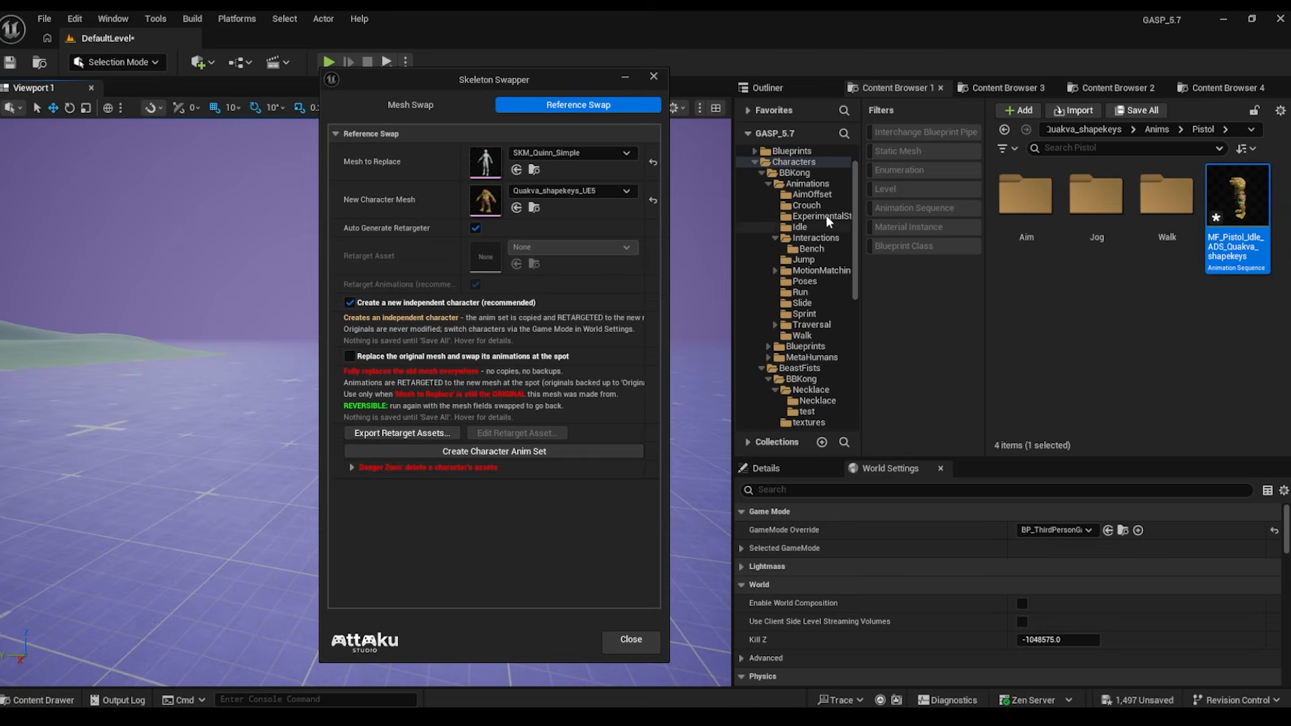
{"action": "left_click", "coordinate": [801, 161]}
{"action": "scroll", "coordinate": [1222, 390], "scroll_direction": "down", "scroll_amount": 2}
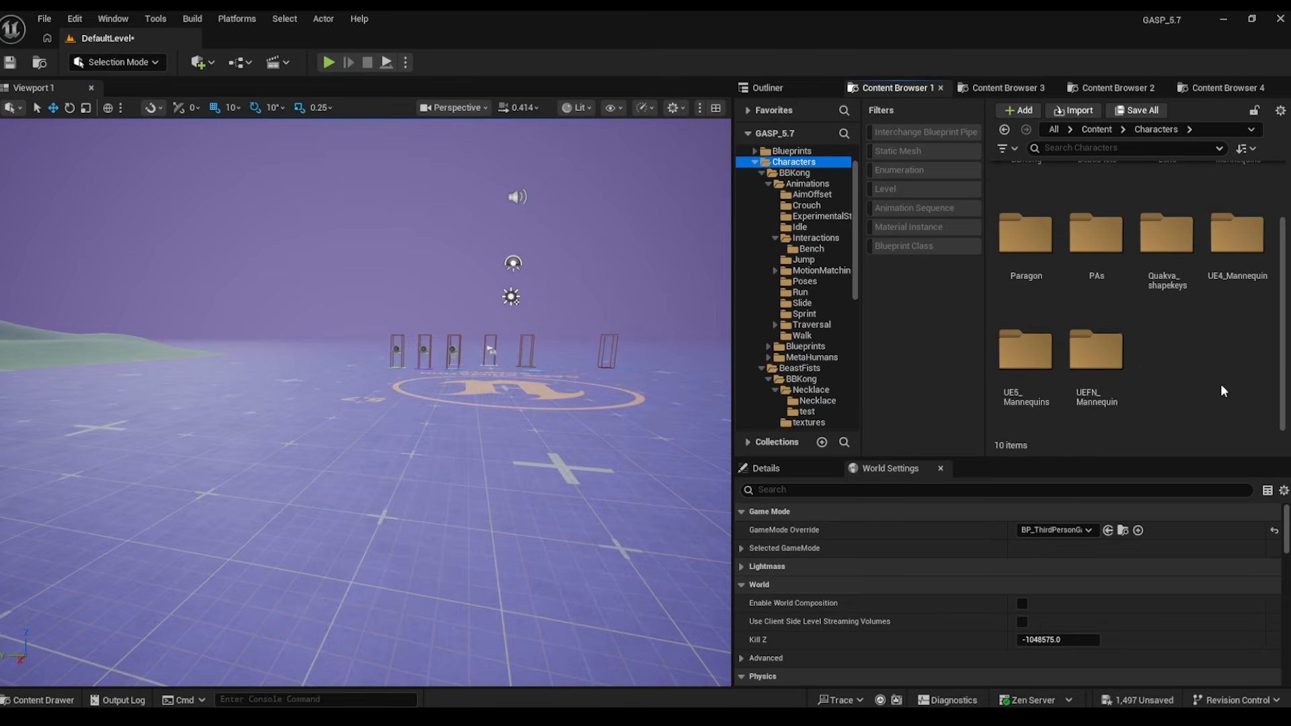
{"action": "double_click", "coordinate": [1167, 261]}
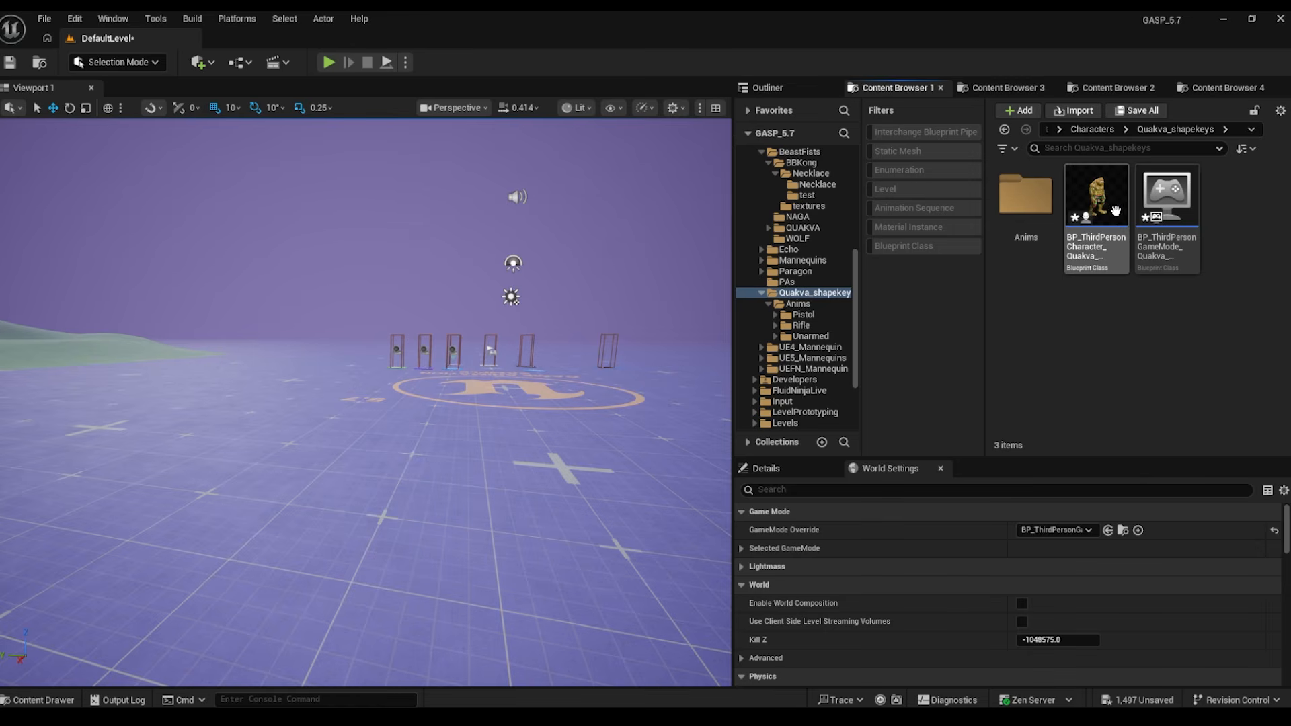
{"action": "double_click", "coordinate": [1045, 194]}
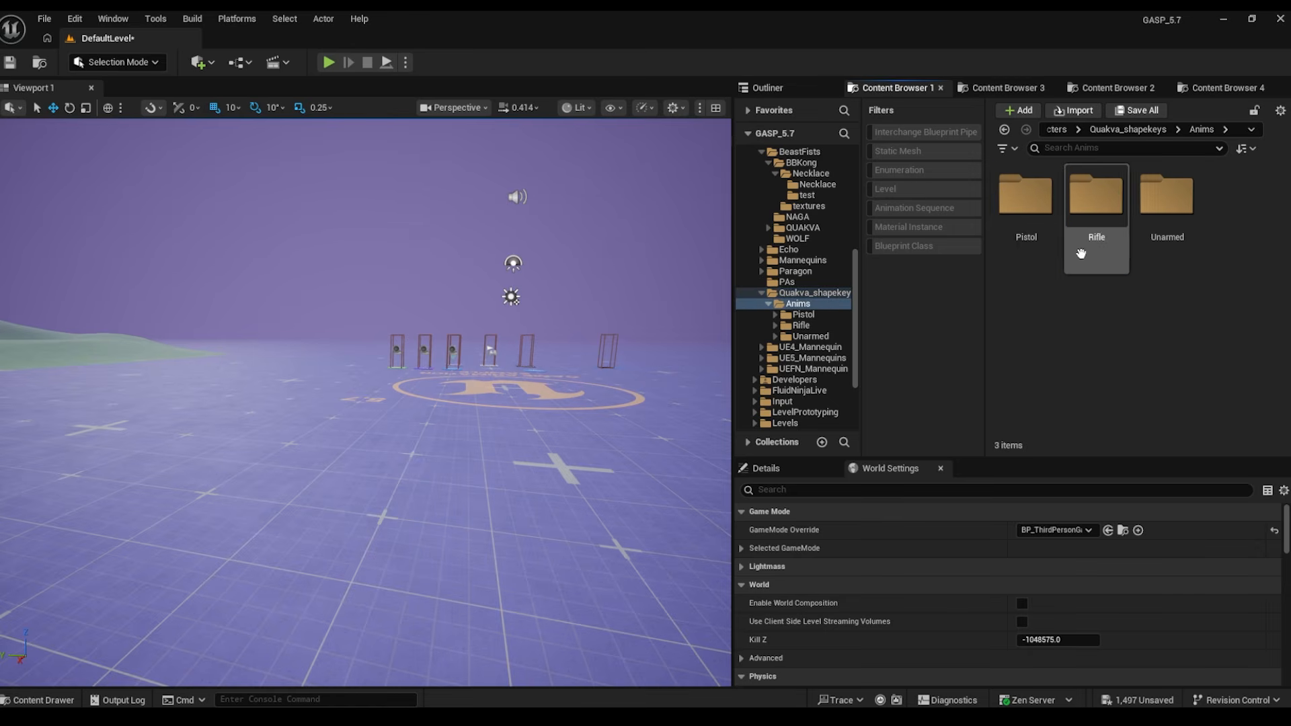
- Open the Pistol > Jog animations folder, then step back through the folder history
{"action": "left_click", "coordinate": [1014, 205]}
{"action": "double_click", "coordinate": [1013, 205]}
{"action": "double_click", "coordinate": [1069, 202]}
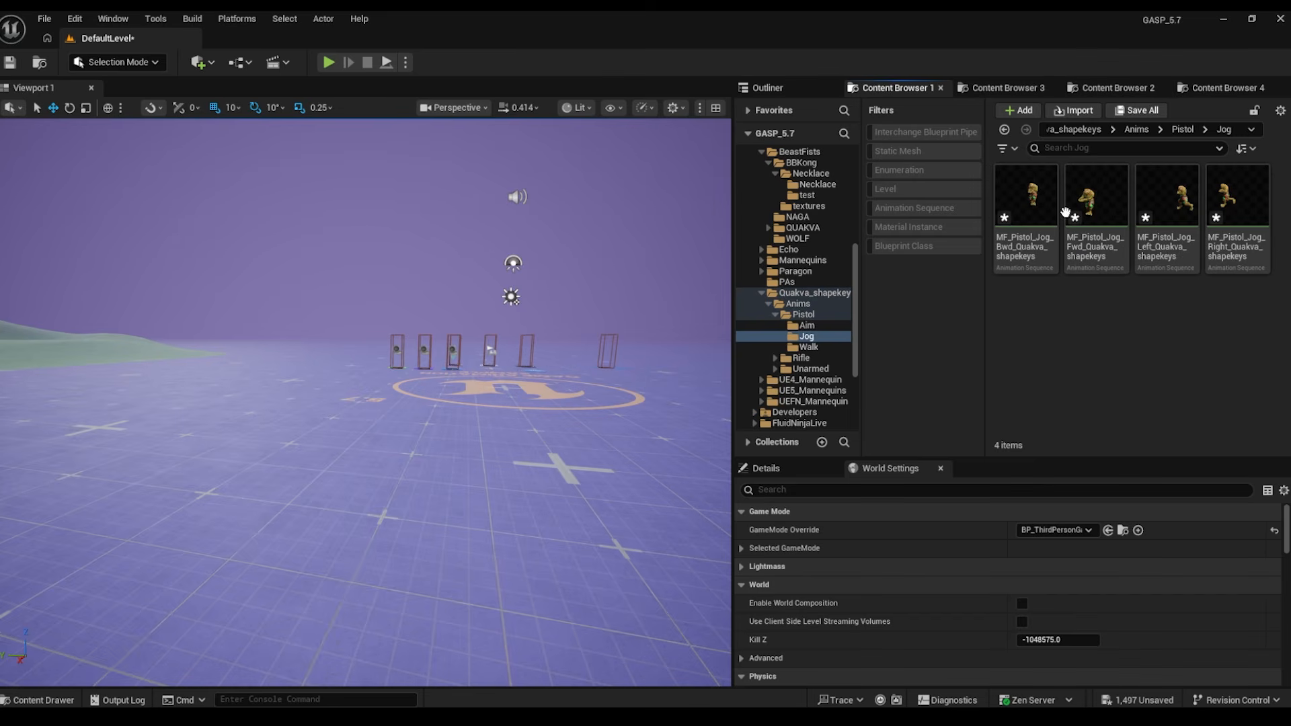
{"action": "left_click", "coordinate": [1005, 130]}
{"action": "left_click", "coordinate": [1005, 130]}
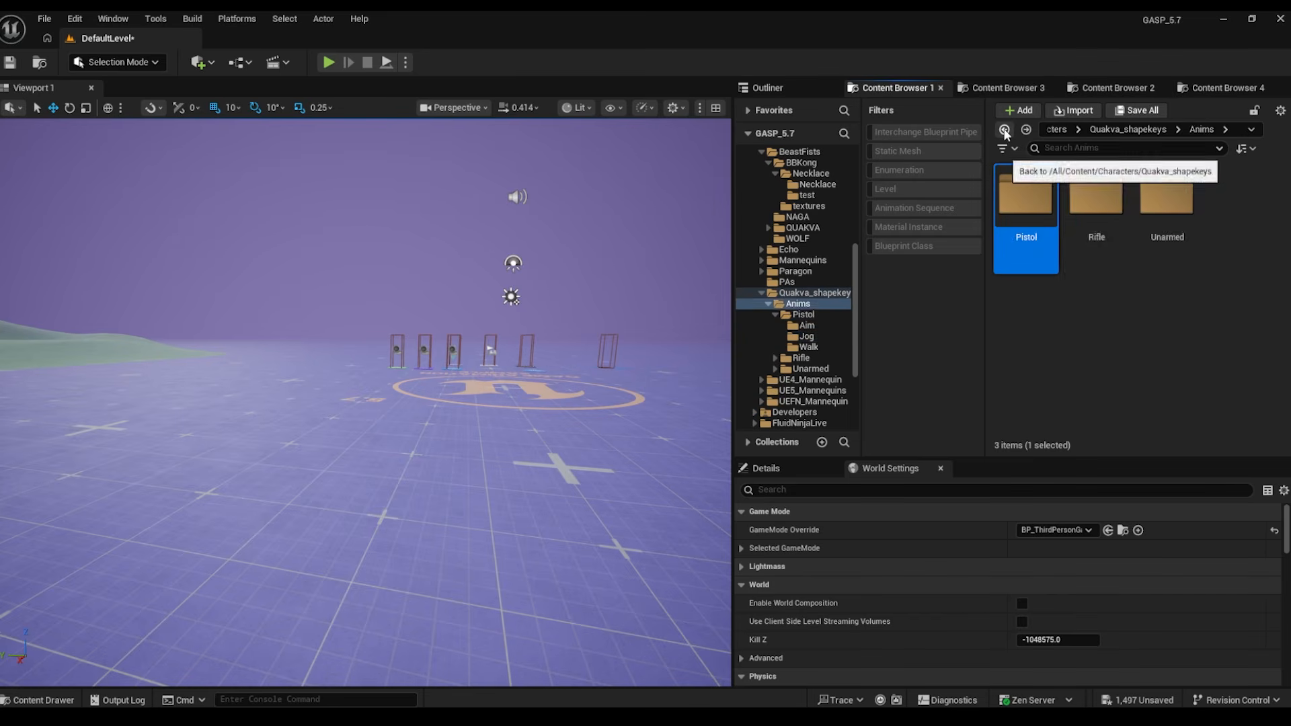
{"action": "left_click", "coordinate": [1004, 129]}
{"action": "left_click", "coordinate": [1004, 130]}
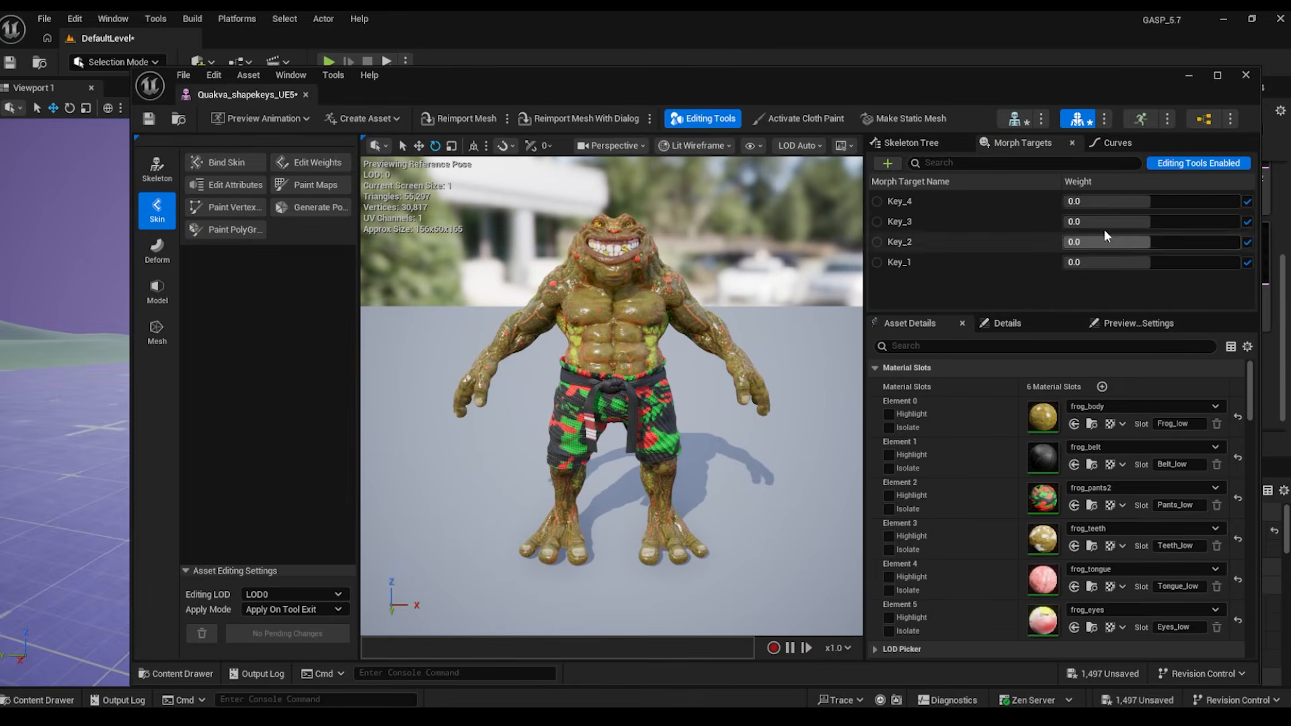
- Preview the Quakva morph targets Key_1–Key_4 at different weights, ending with Key_4 near 0.1
{"action": "left_click_drag", "start_coordinate": [1101, 202], "coordinate": [1201, 201]}
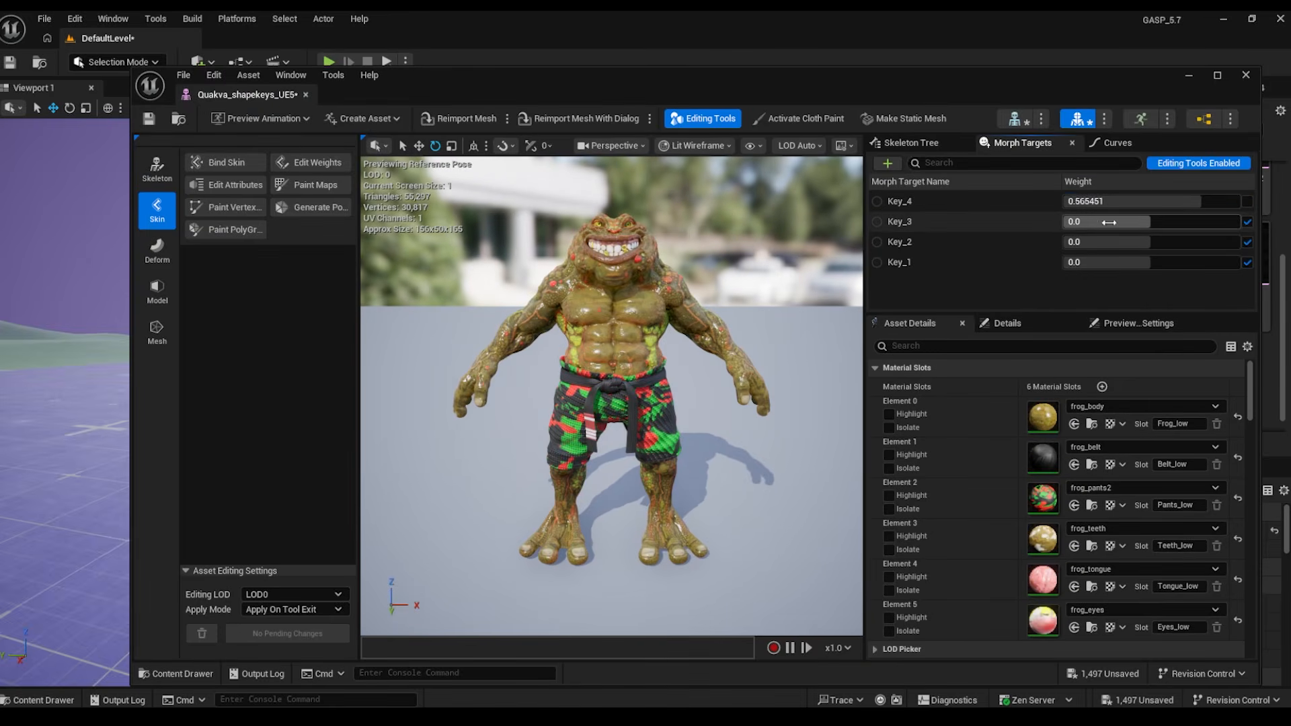
{"action": "left_click_drag", "start_coordinate": [1109, 222], "coordinate": [1184, 242]}
{"action": "left_click_drag", "start_coordinate": [1149, 262], "coordinate": [1090, 262]}
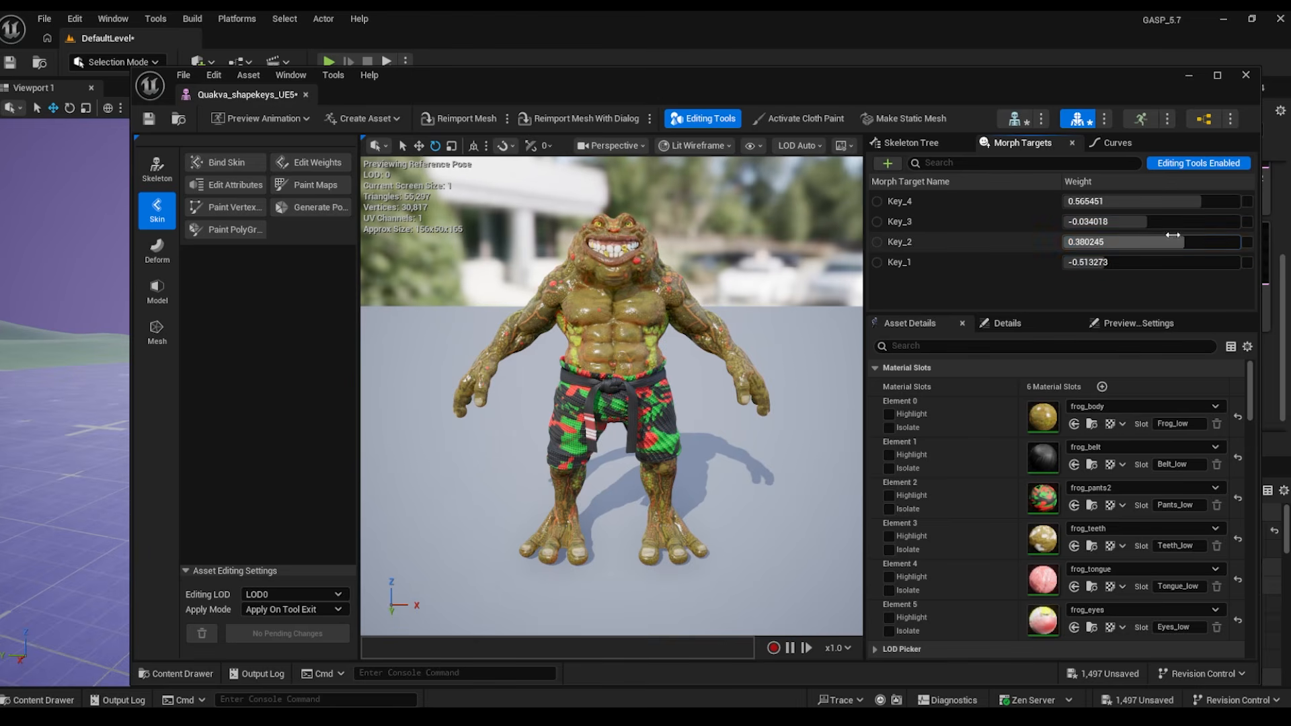
{"action": "left_click_drag", "start_coordinate": [1160, 242], "coordinate": [1180, 222]}
{"action": "left_click_drag", "start_coordinate": [1184, 201], "coordinate": [1158, 201]}
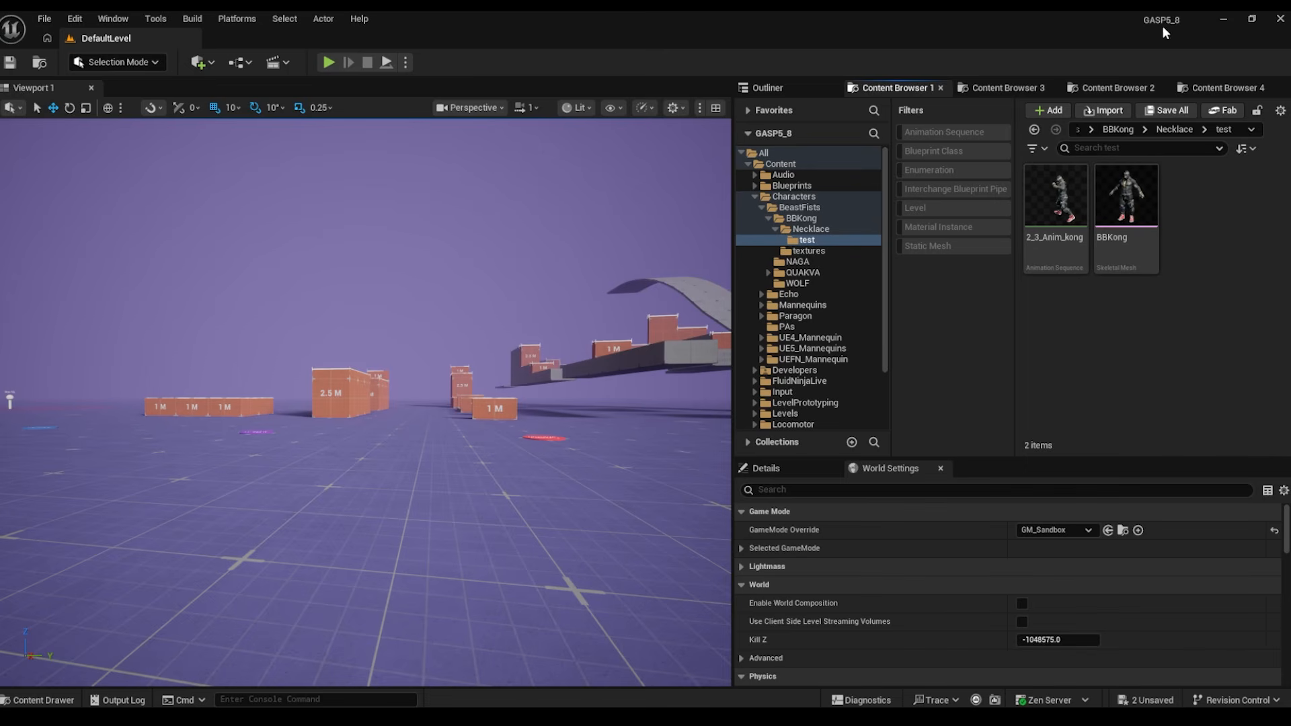
- Run Skeleton Swapper 2 on BBKong with SK_Mannequin as the skeleton and convert it to BBKong_UE5
{"action": "left_click", "coordinate": [1126, 195]}
{"action": "right_click", "coordinate": [1136, 197]}
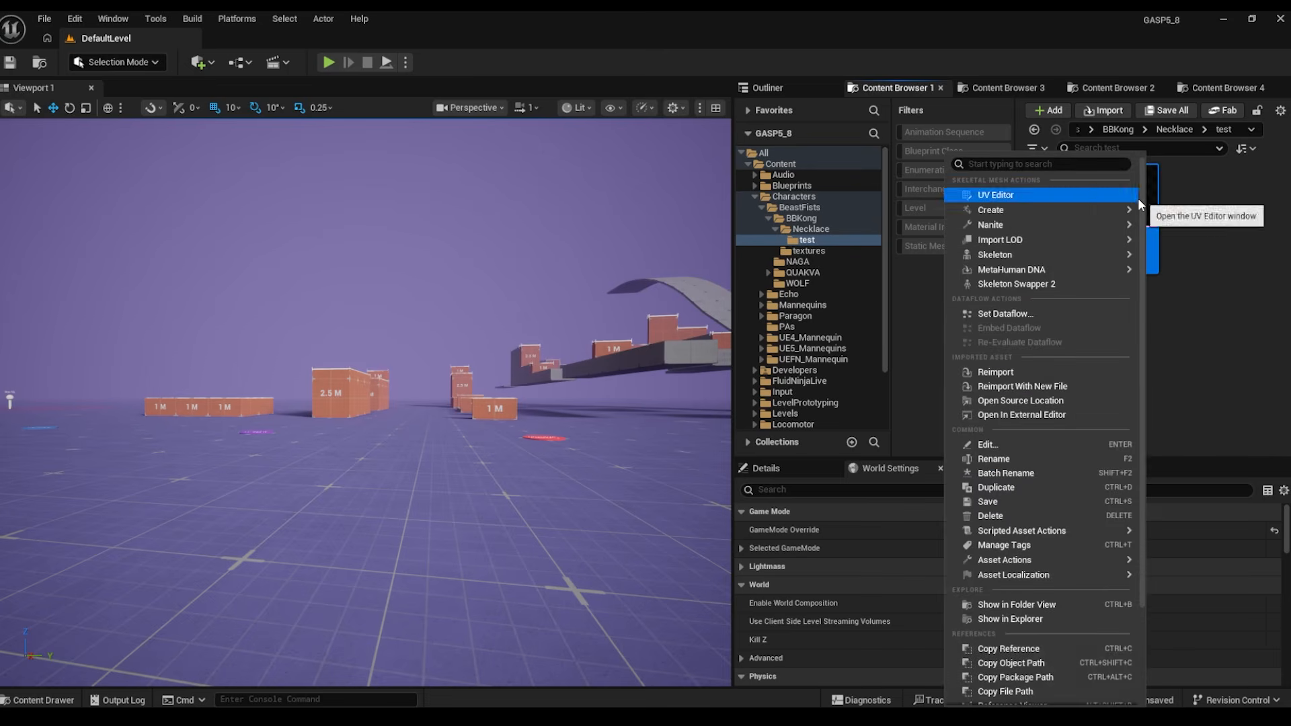
{"action": "left_click", "coordinate": [1026, 285]}
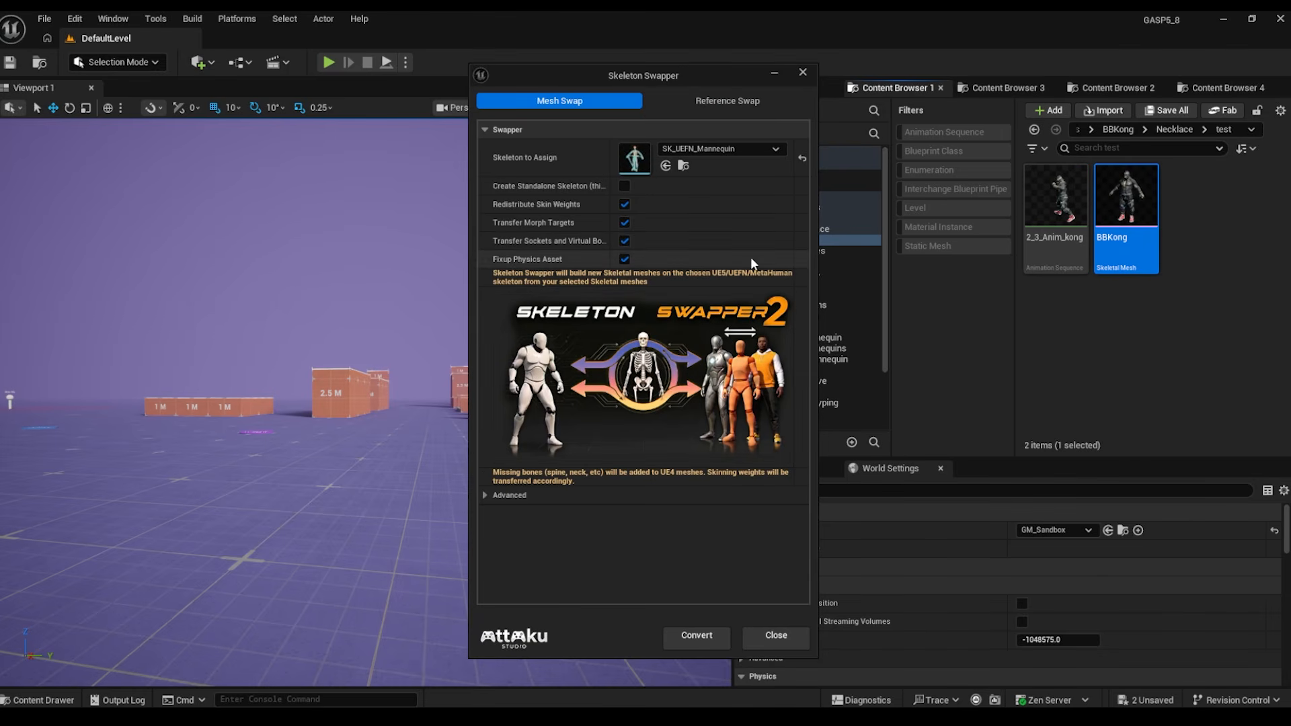
{"action": "left_click", "coordinate": [716, 102]}
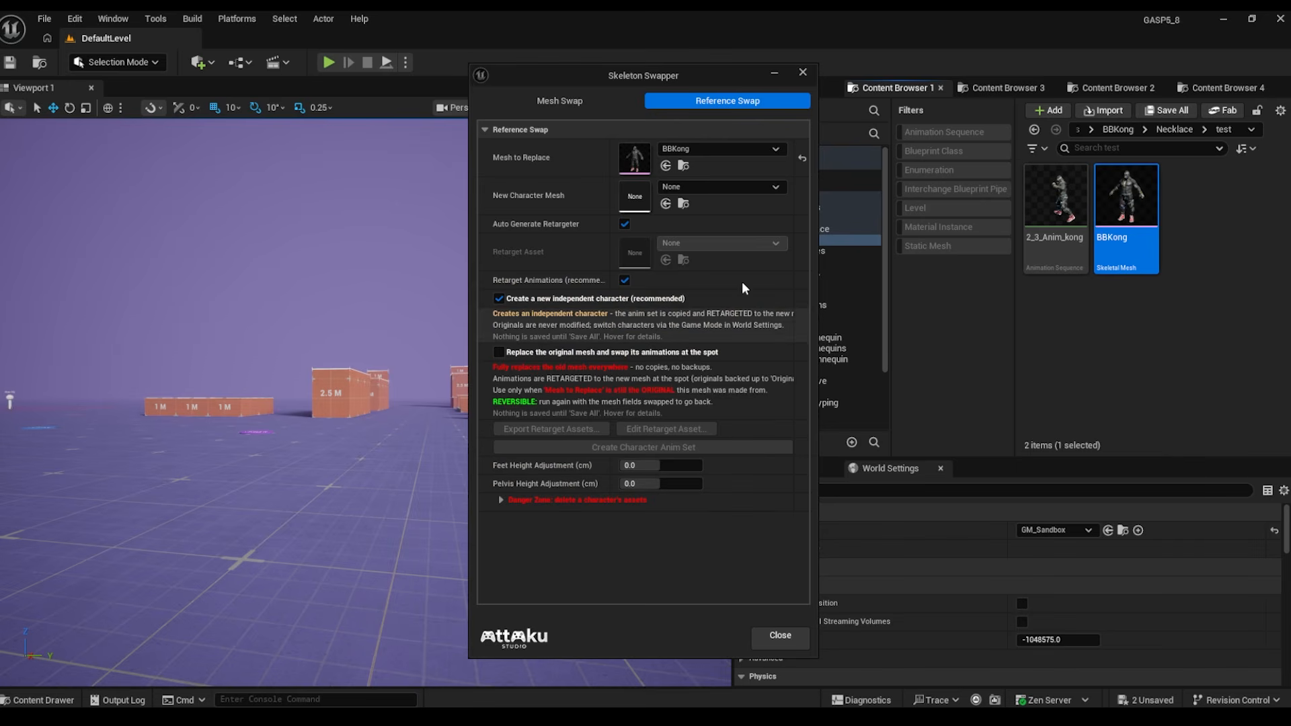
{"action": "left_click", "coordinate": [570, 101]}
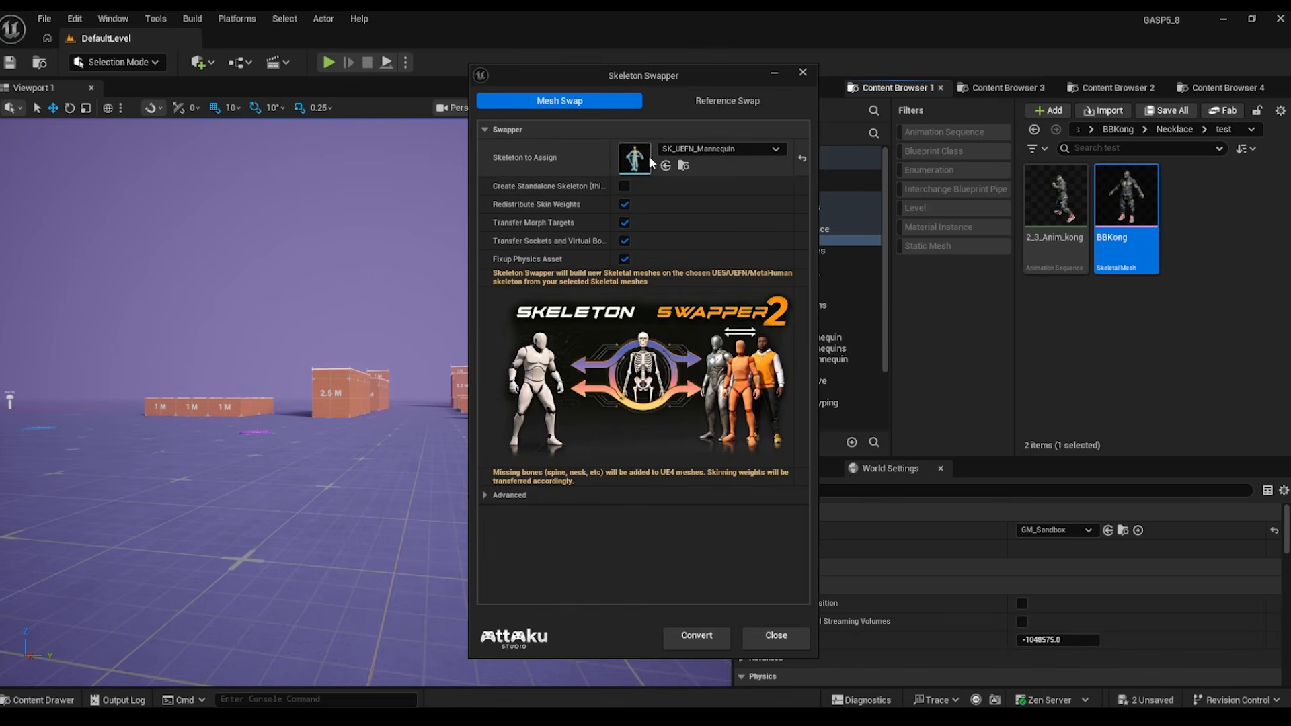
{"action": "left_click", "coordinate": [732, 146]}
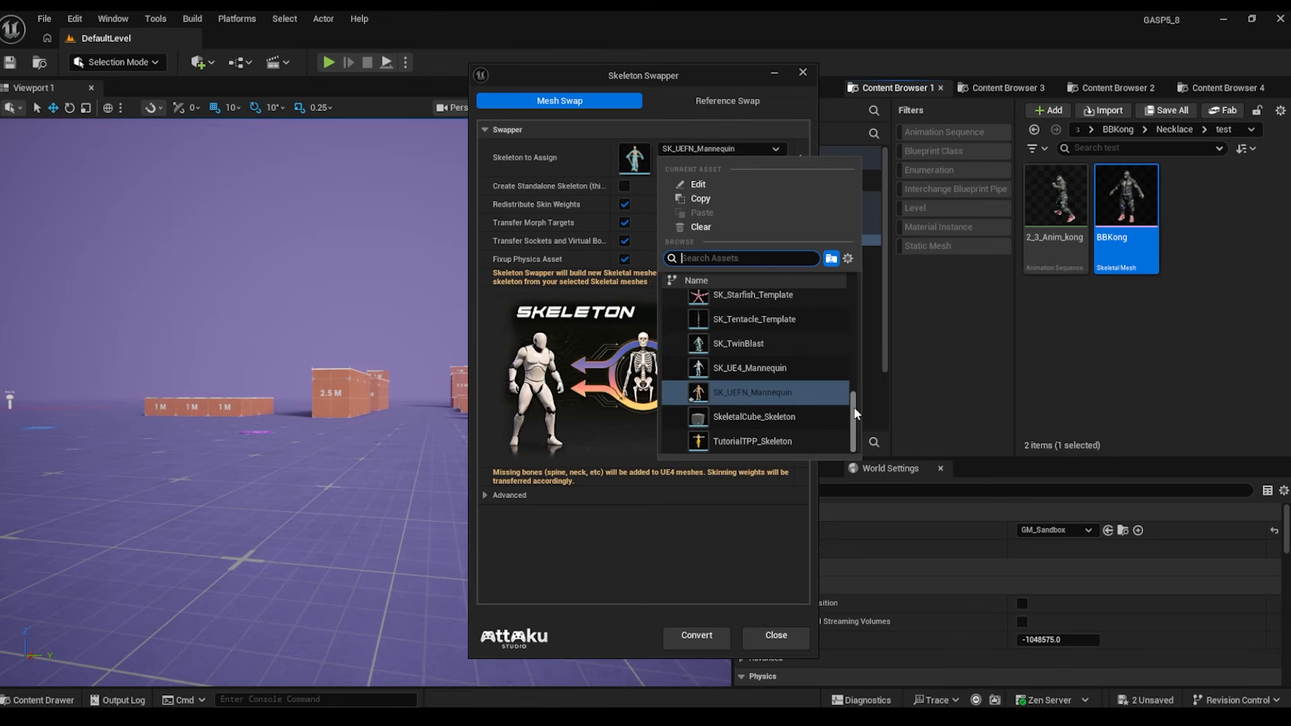
{"action": "left_click_drag", "start_coordinate": [850, 406], "coordinate": [843, 363]}
{"action": "left_click", "coordinate": [843, 367]}
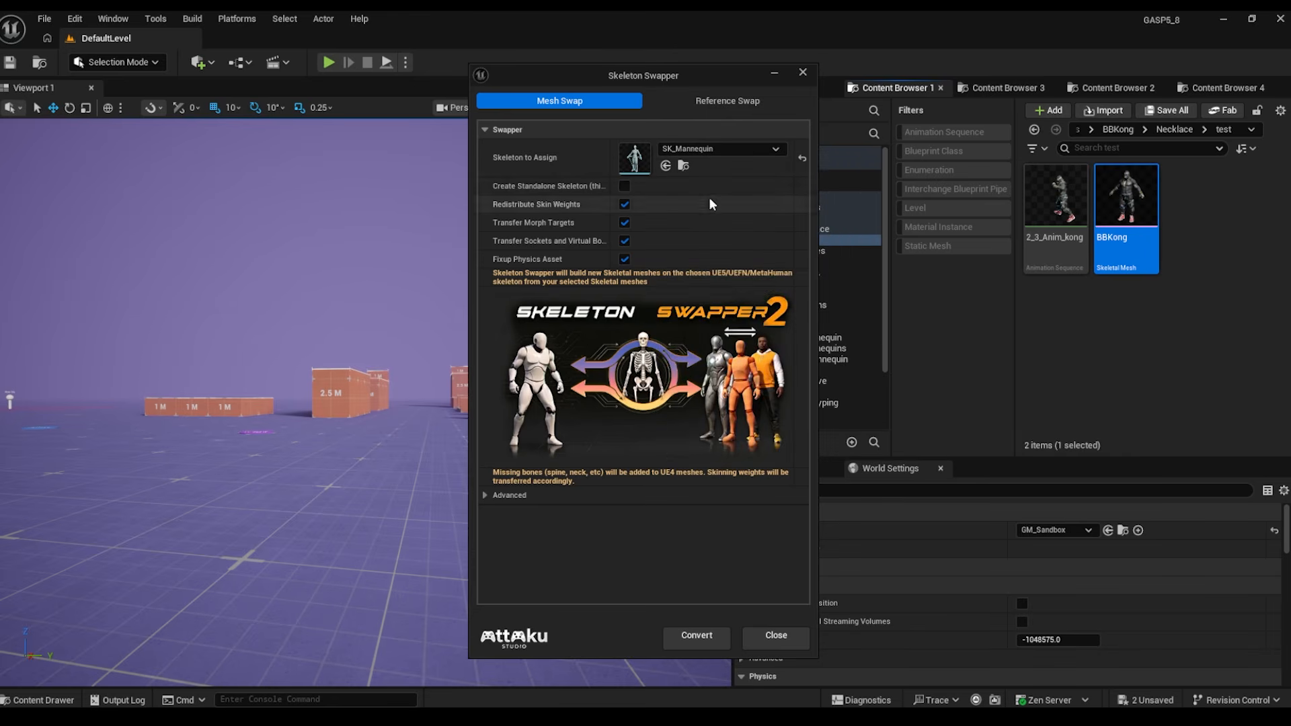
{"action": "left_click", "coordinate": [696, 635]}
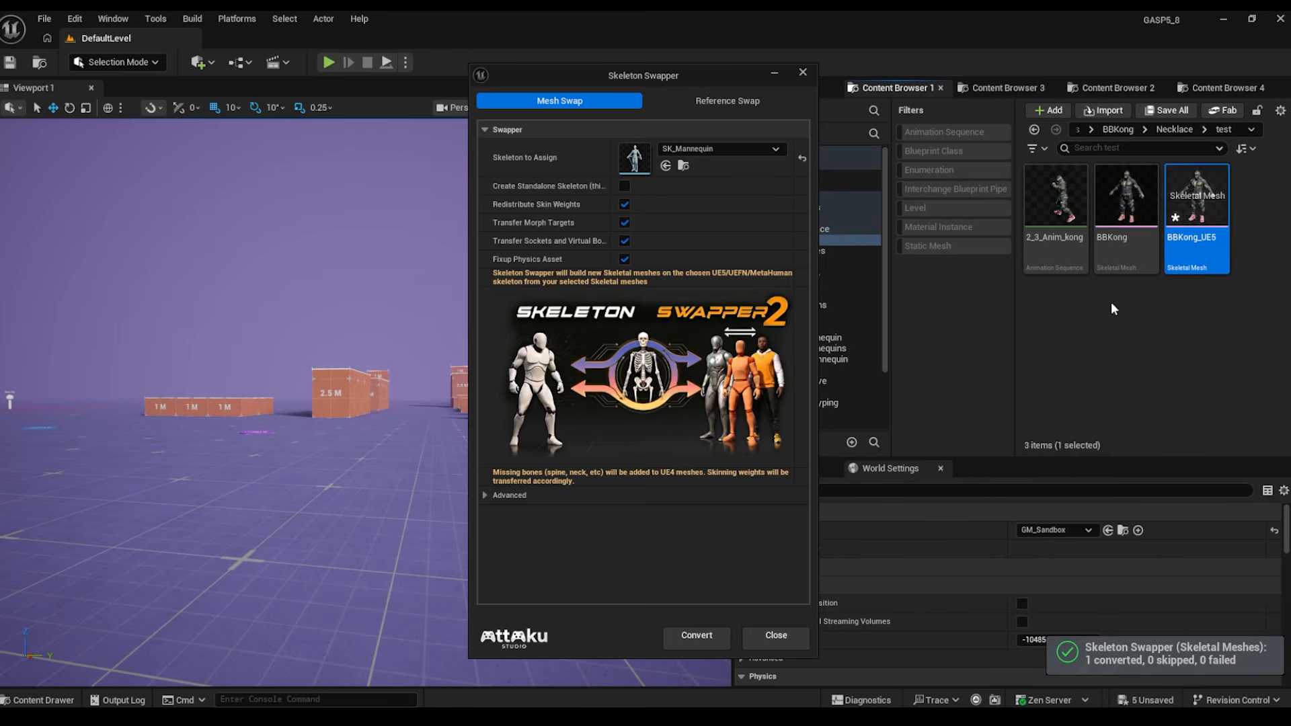
- In Reference Swap, replace SKM_Quinn_Simple with BBKong_UE5 and create its copied character animation set
{"action": "left_click", "coordinate": [726, 100]}
{"action": "left_click", "coordinate": [733, 150]}
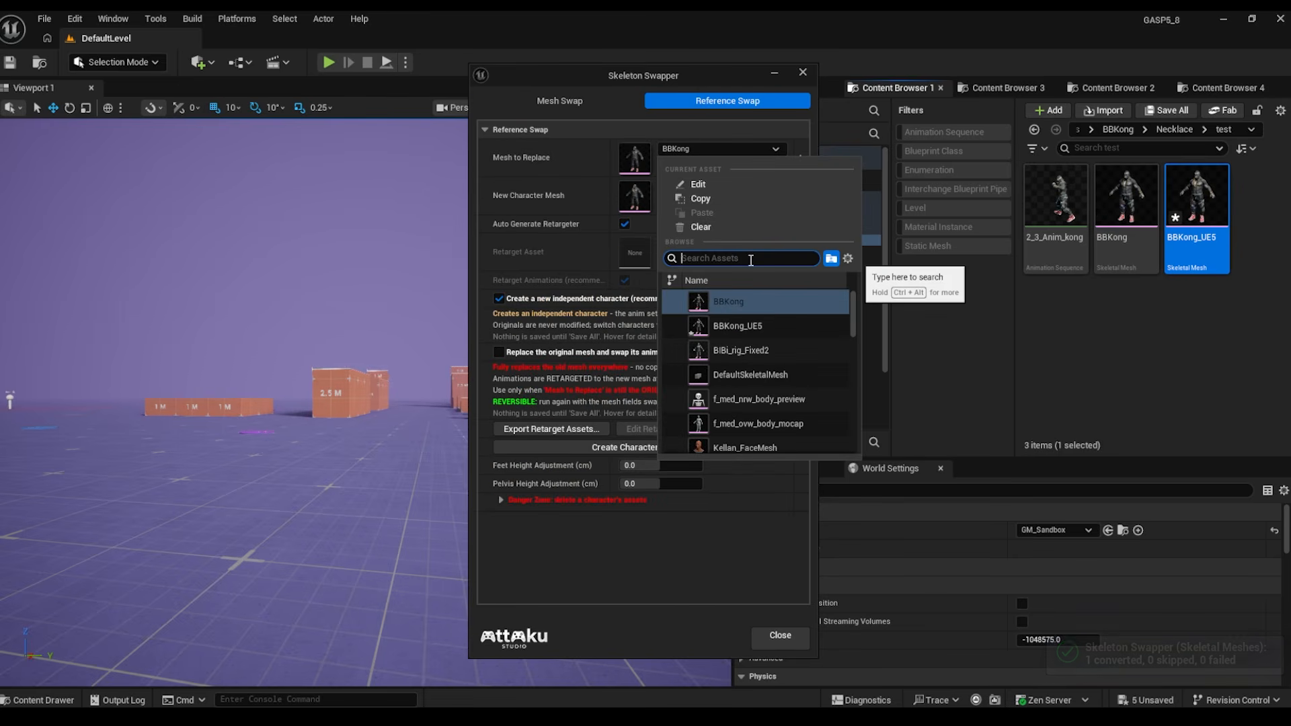
{"action": "type", "text": "quinn"}
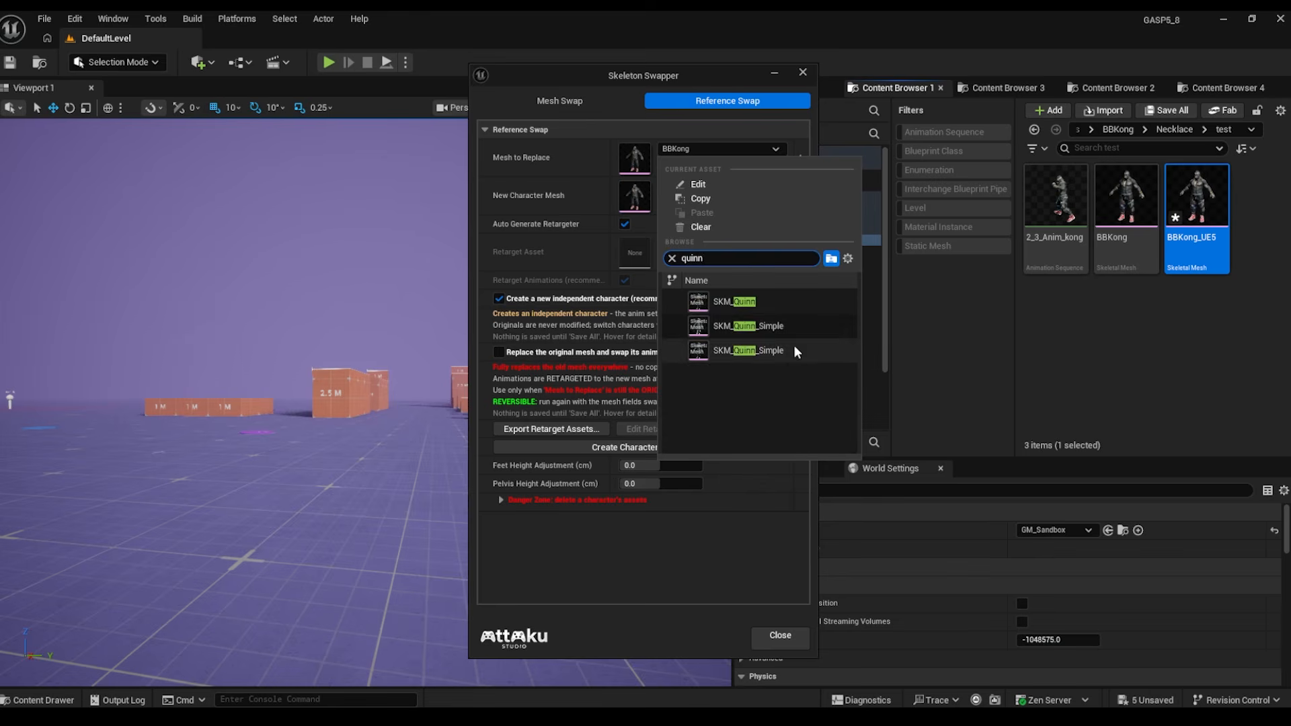
{"action": "left_click", "coordinate": [765, 329]}
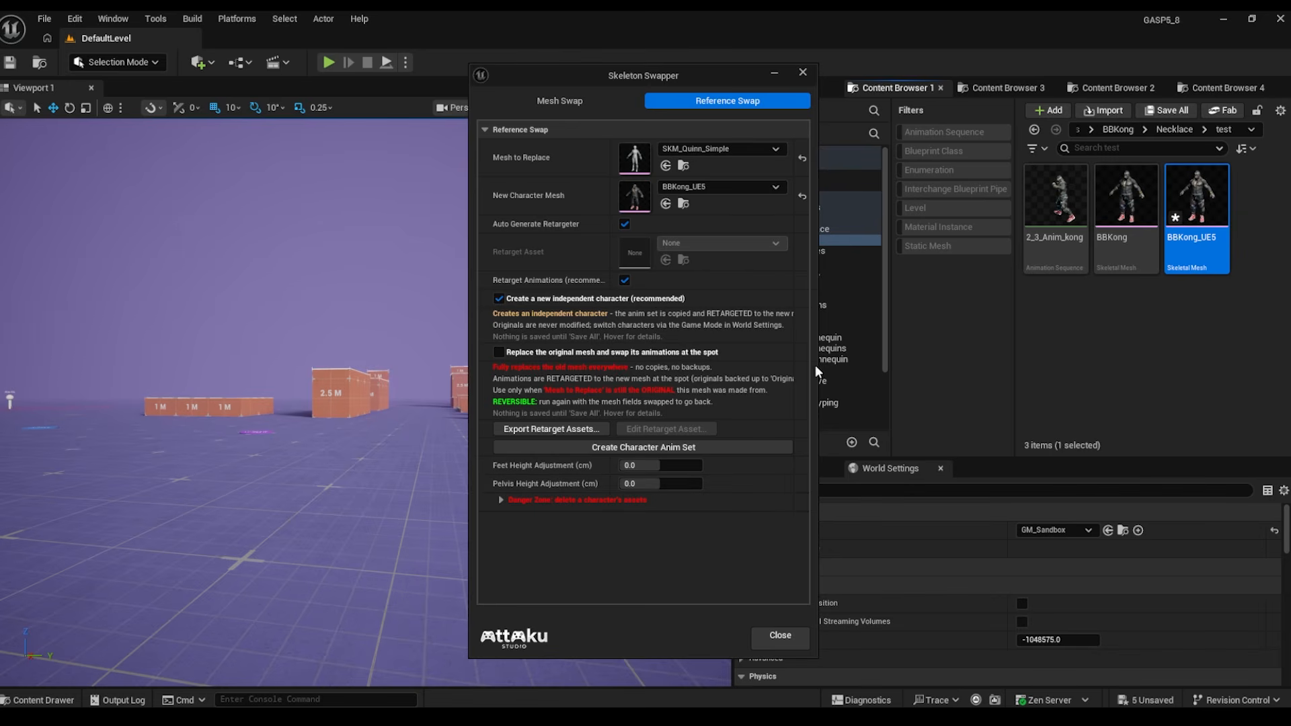
{"action": "left_click", "coordinate": [683, 448]}
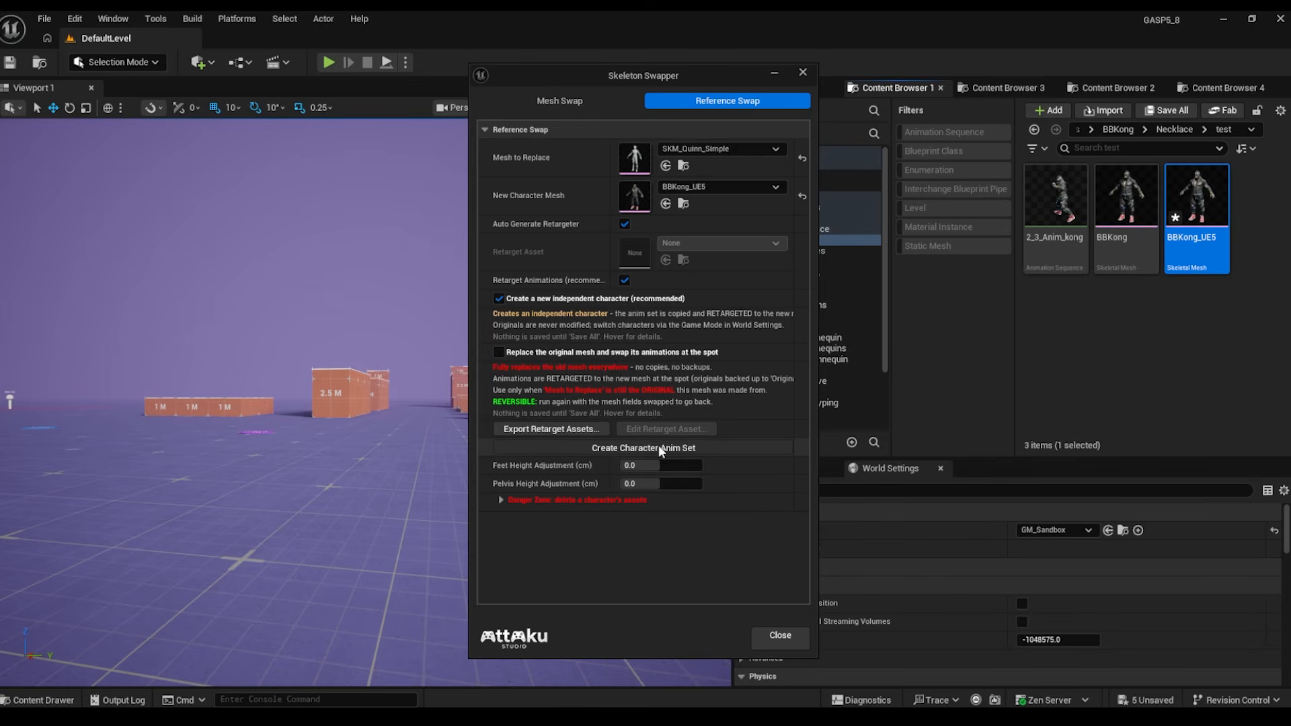
{"action": "left_click", "coordinate": [659, 448]}
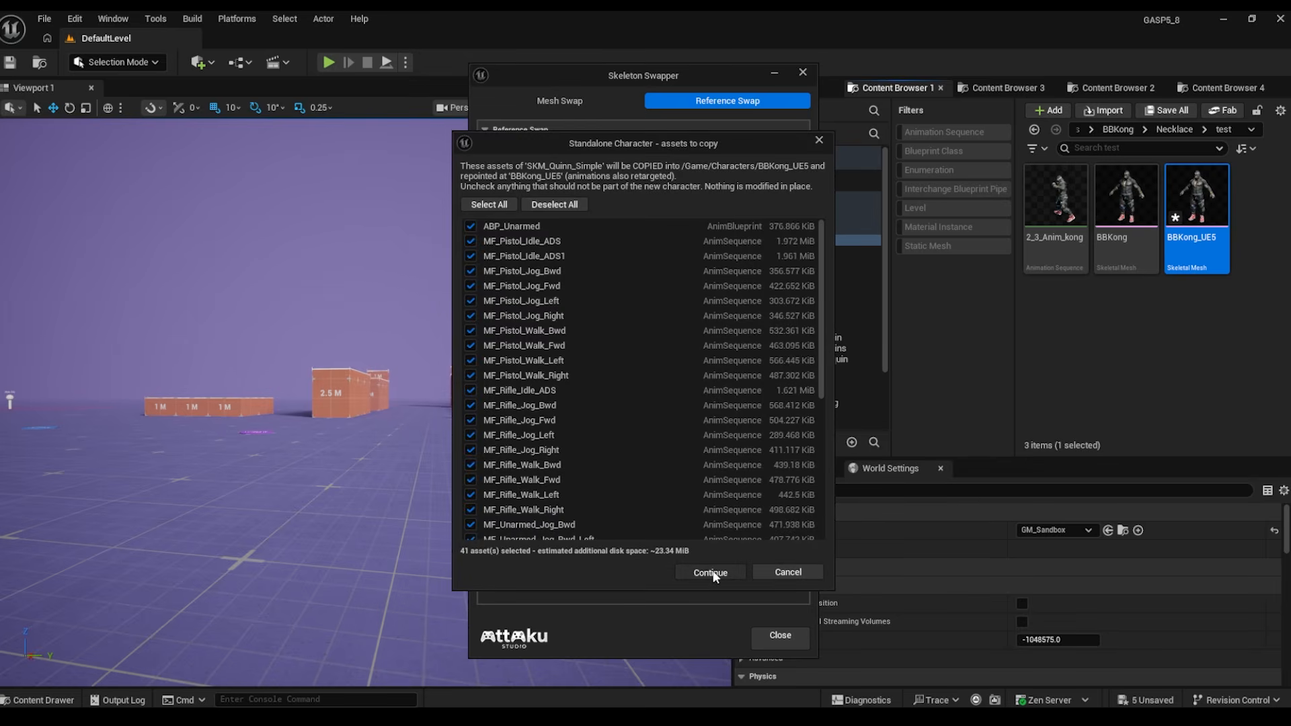
{"action": "left_click", "coordinate": [712, 573]}
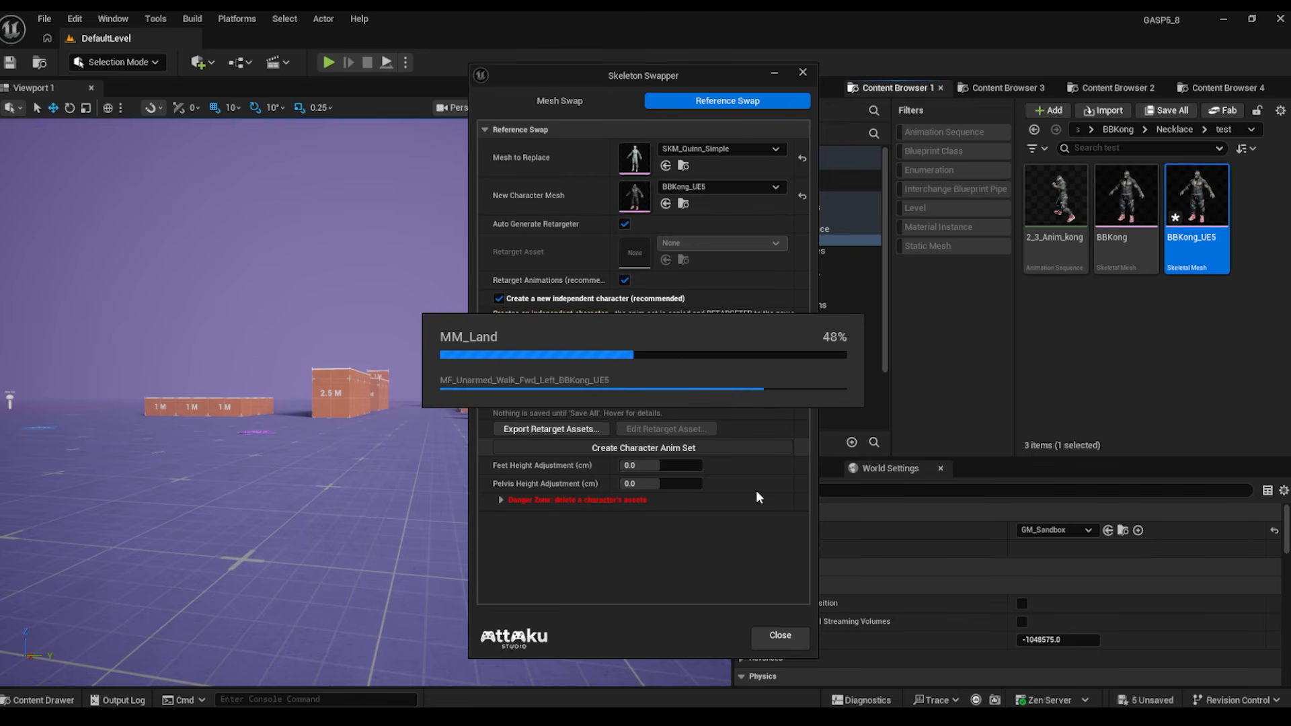
{"action": "left_click", "coordinate": [741, 422]}
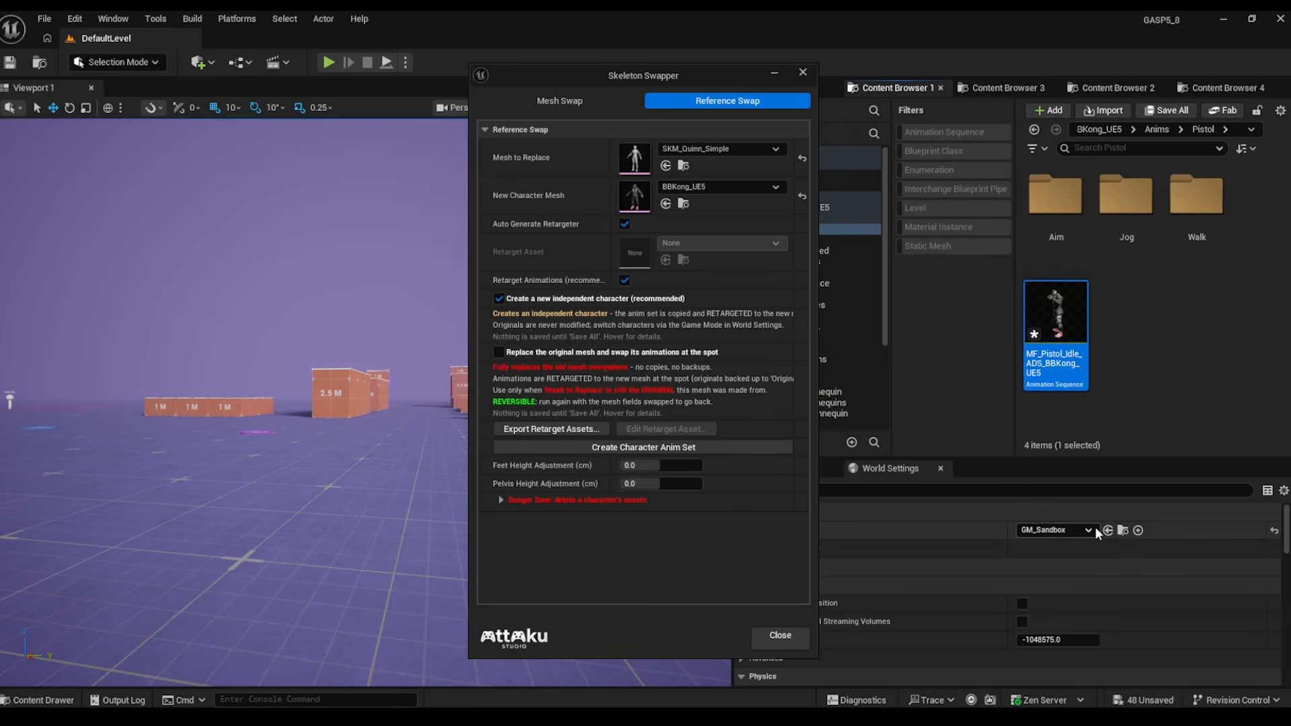
- Set the level's GameMode Override to the BBKong BP_ThirdPersonGameMode
{"action": "left_click", "coordinate": [1070, 534]}
{"action": "left_click", "coordinate": [1071, 534]}
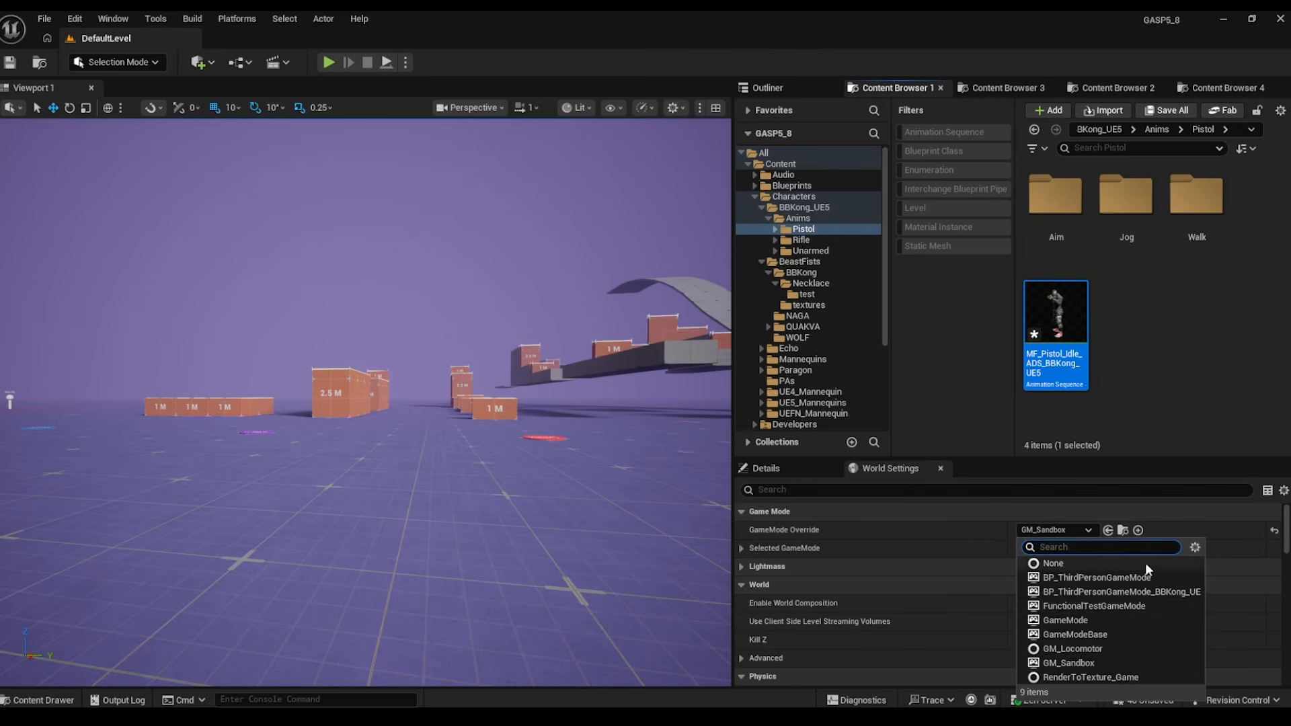
{"action": "left_click", "coordinate": [1110, 599]}
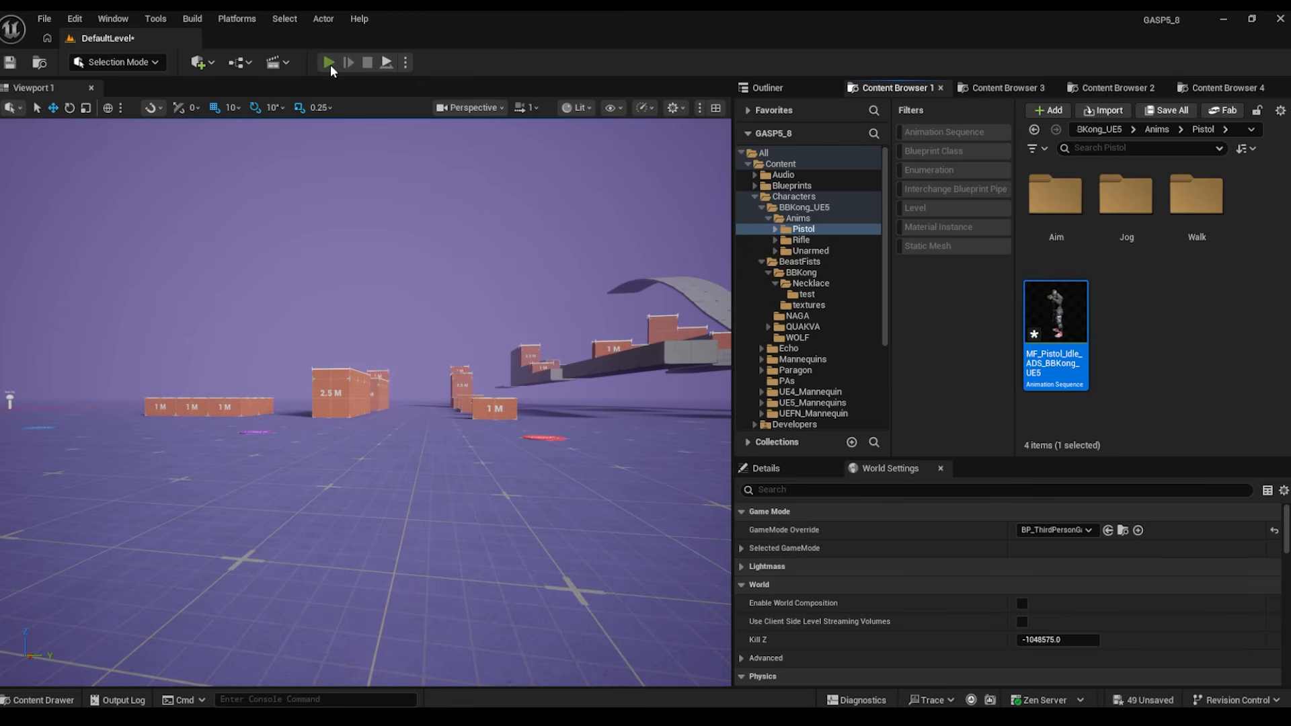
- Play the level and run BBKong forward and to the right
{"action": "key", "text": "alt+p"}
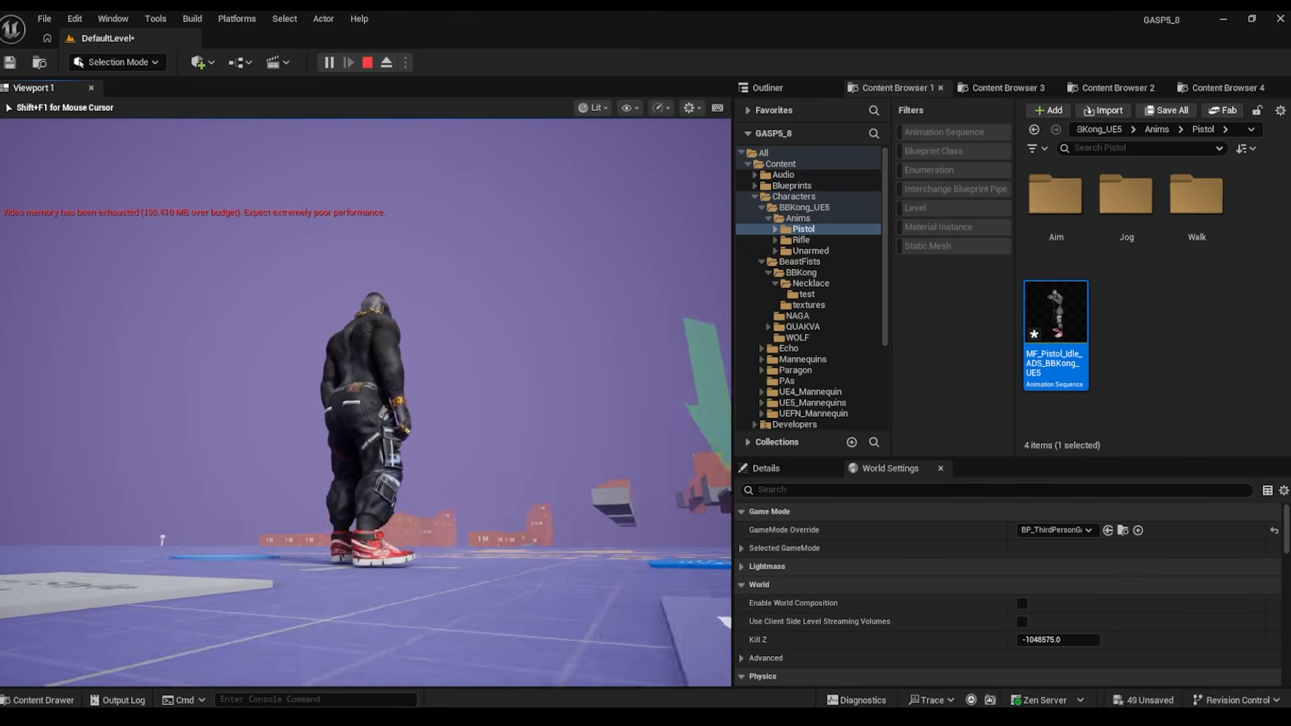
{"action": "key", "text": "w"}
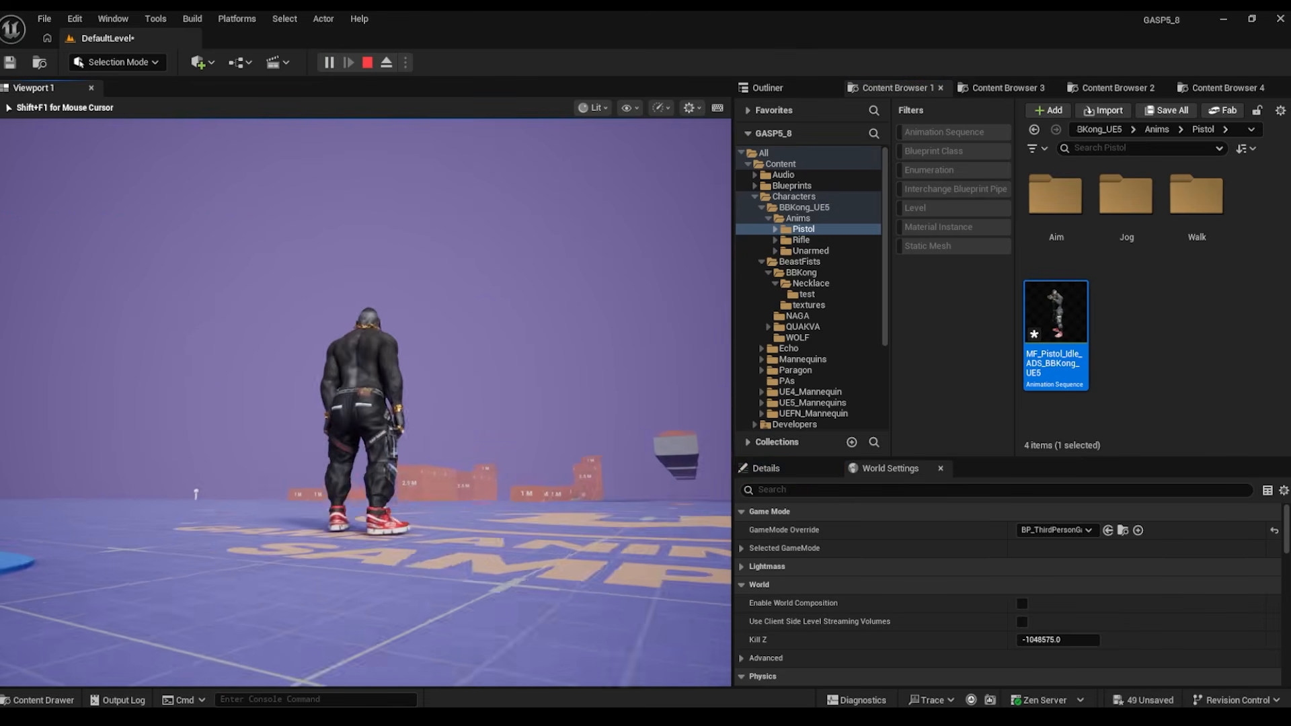
{"action": "key", "text": "d"}
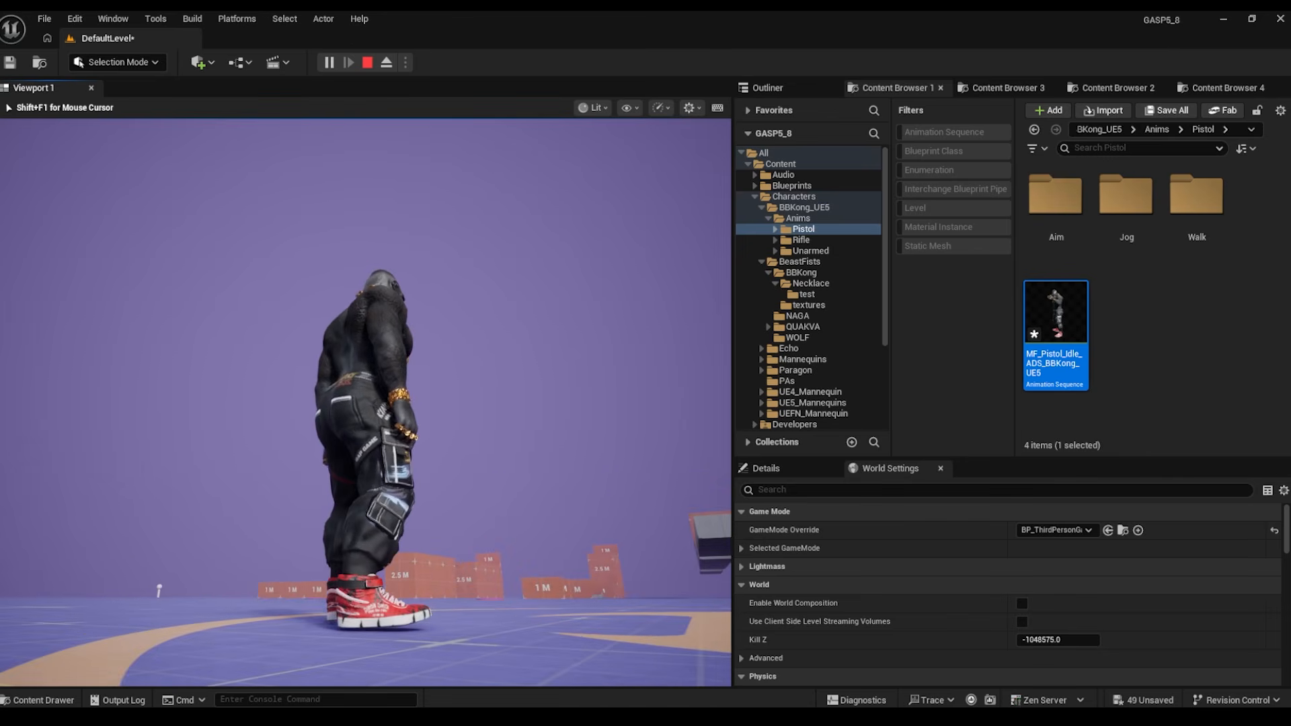
- Stop the play session and bring the Skeleton Swapper window back
{"action": "key", "text": "Escape"}
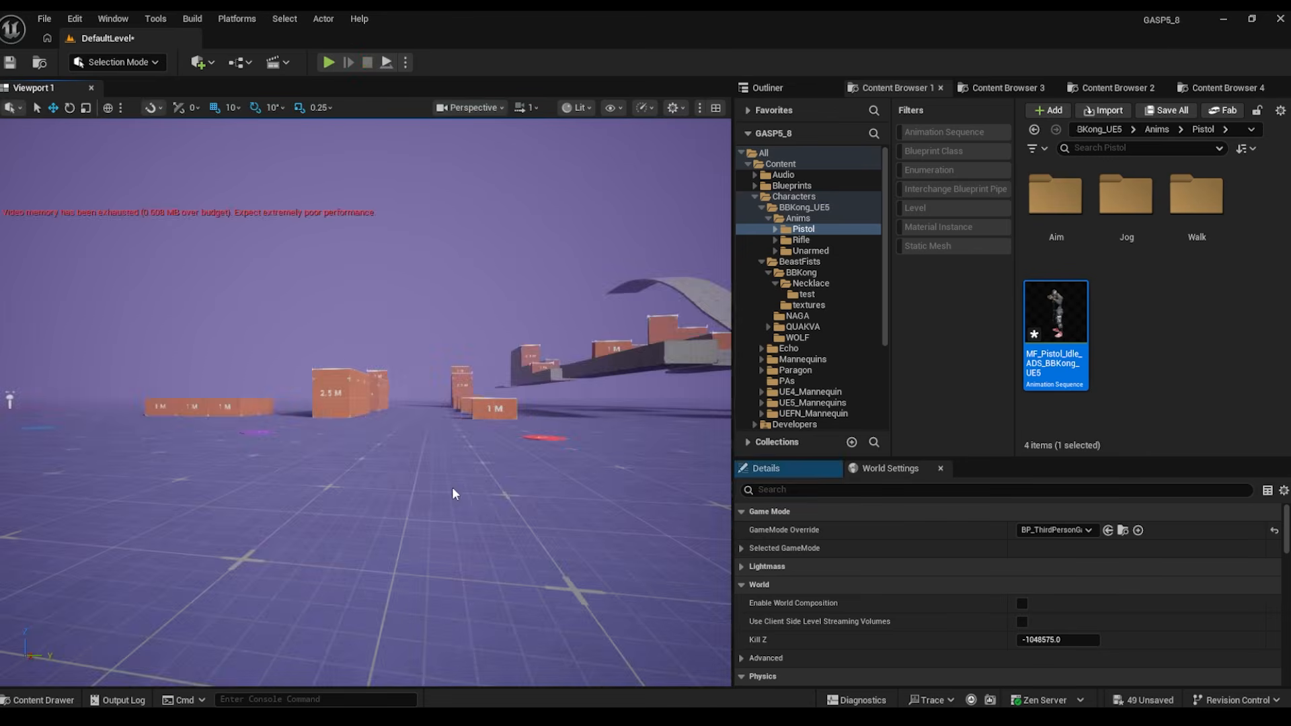
{"action": "mouse_move", "coordinate": [1003, 717]}
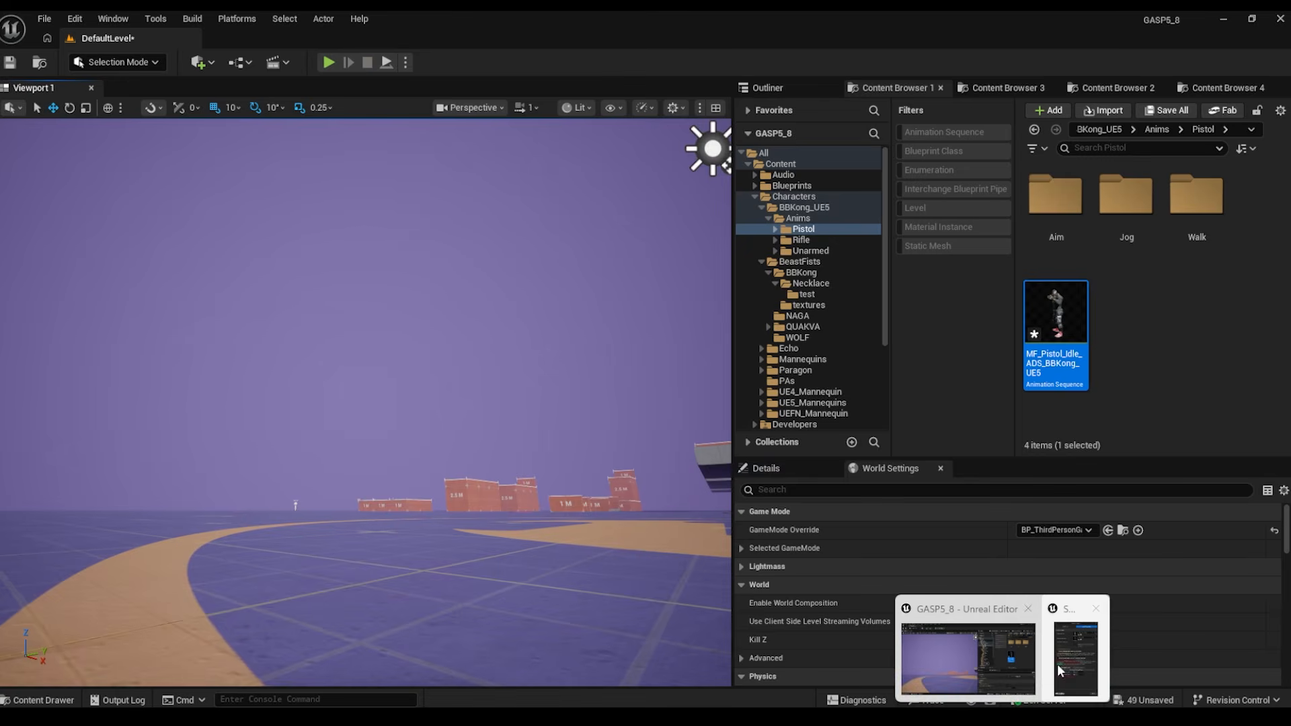
{"action": "left_click", "coordinate": [1064, 666]}
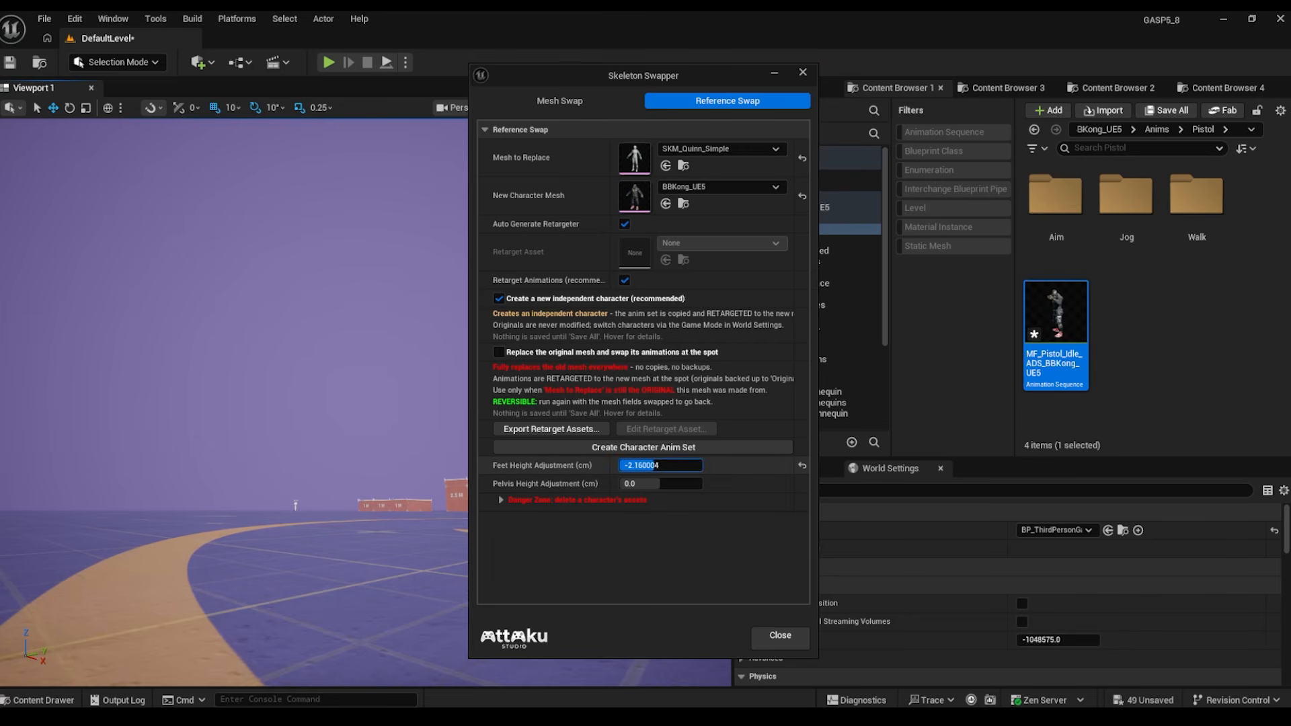
- Set Feet Height Adjustment to -2.16 cm, redo BBKong_UE5's animations in place, and close the swapper
{"action": "left_click_drag", "start_coordinate": [661, 465], "coordinate": [653, 465]}
{"action": "left_click", "coordinate": [650, 449]}
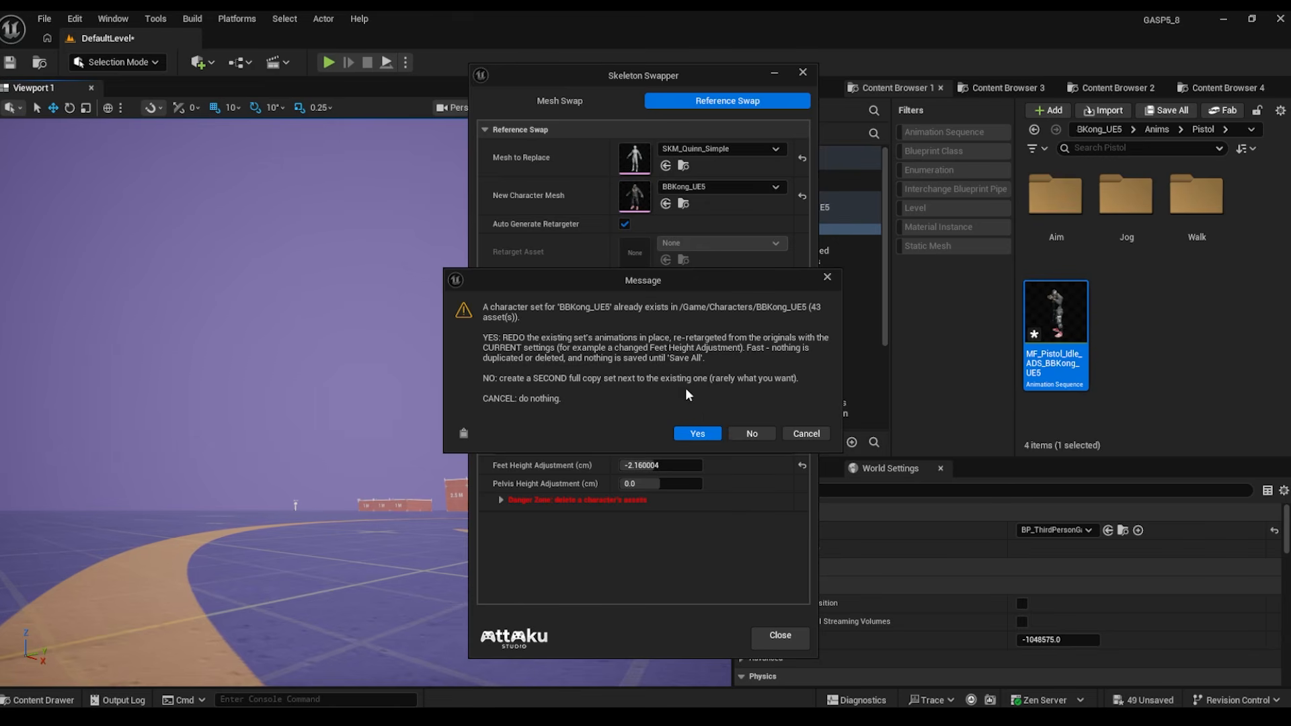
{"action": "left_click", "coordinate": [697, 435]}
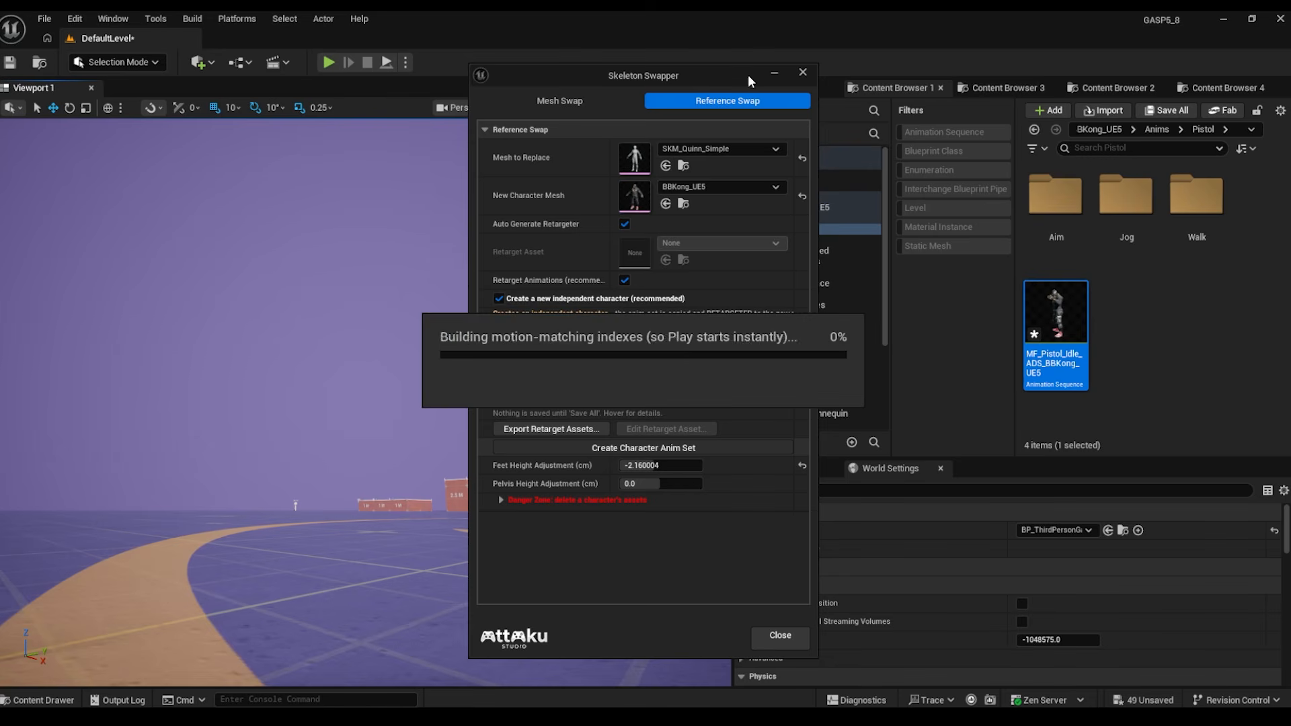
{"action": "left_click", "coordinate": [776, 70]}
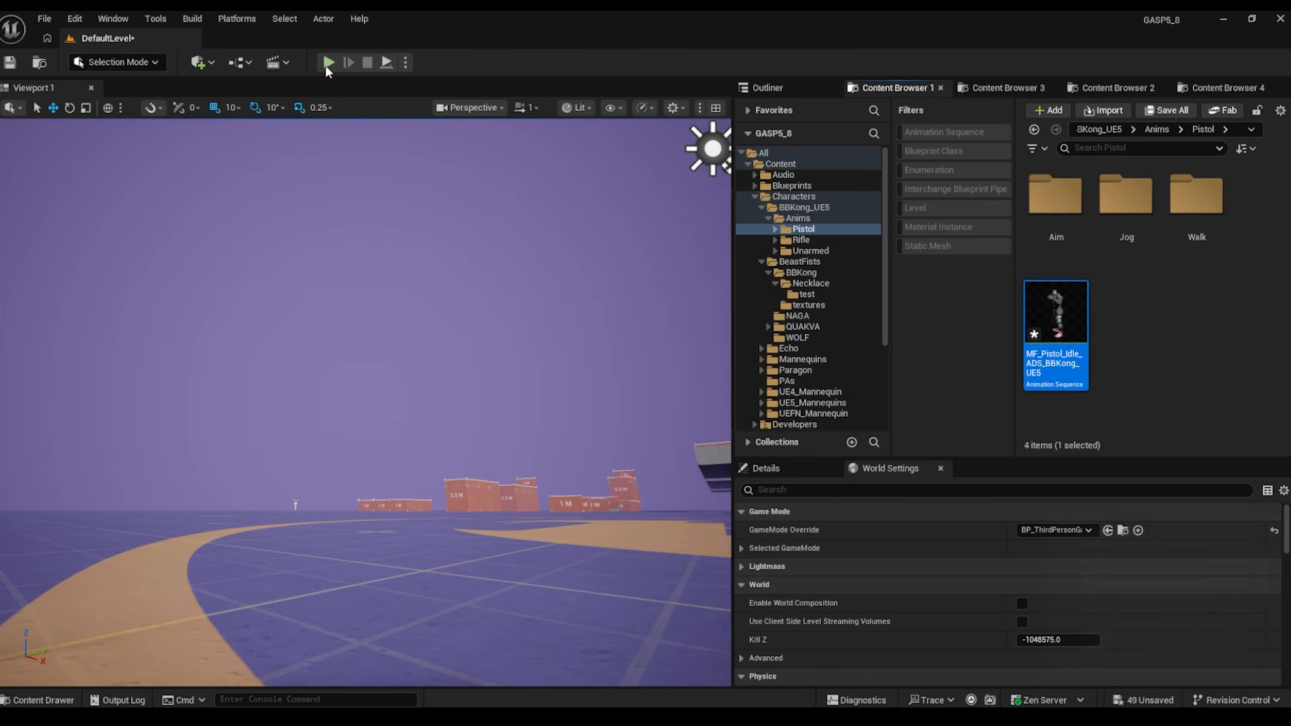
- Playtest BBKong, running forward, back and sideways to check the run and idle animations, then stop
{"action": "left_click", "coordinate": [473, 458]}
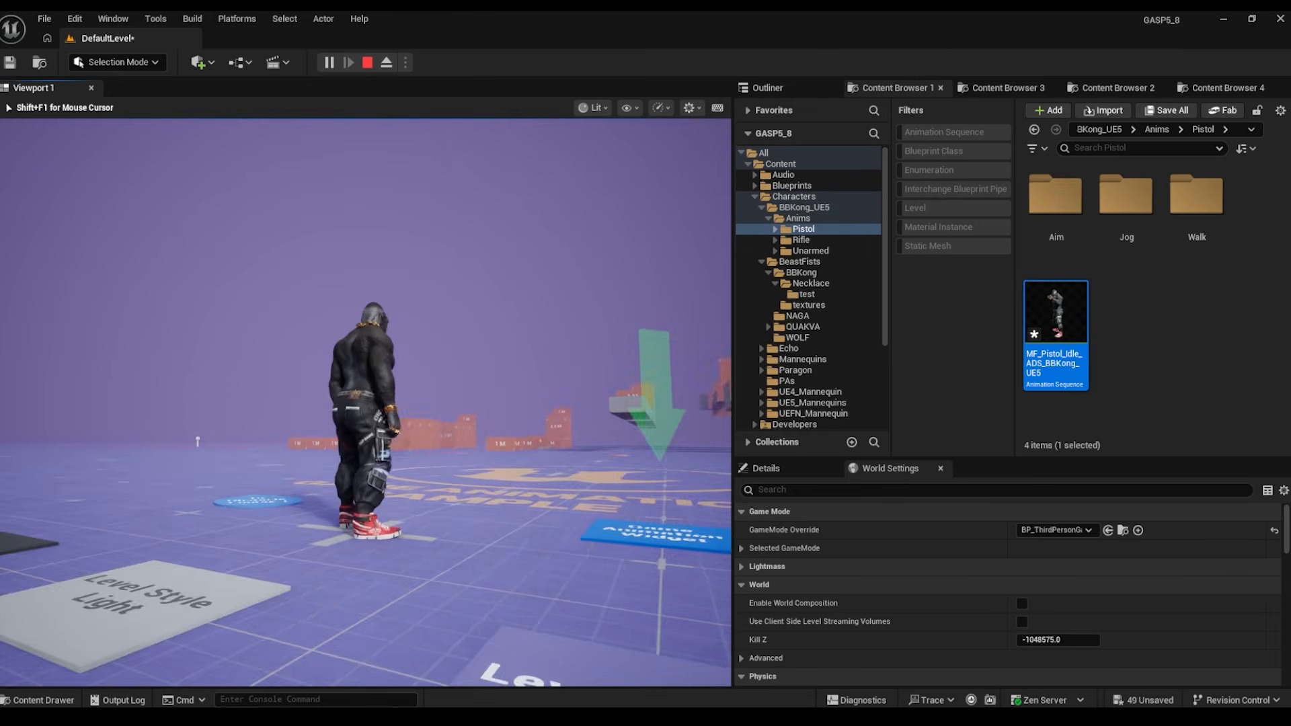
{"action": "key", "text": "w"}
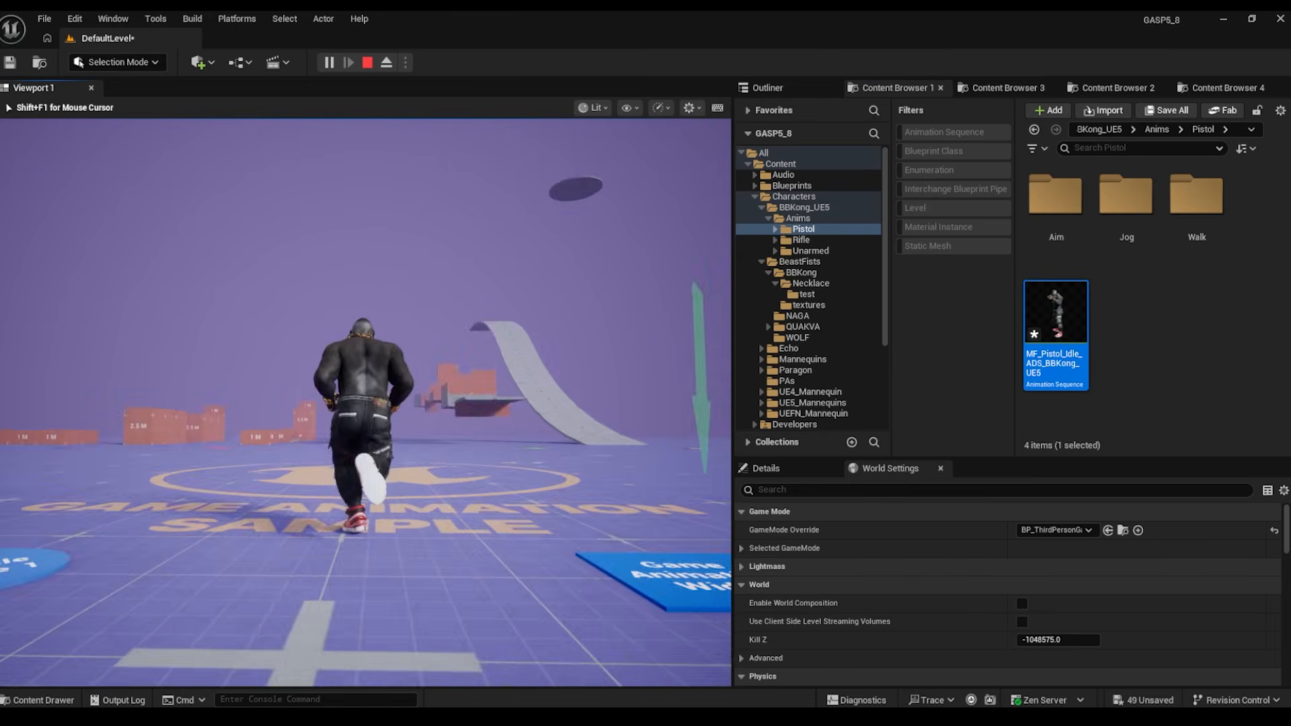
{"action": "key", "text": "w"}
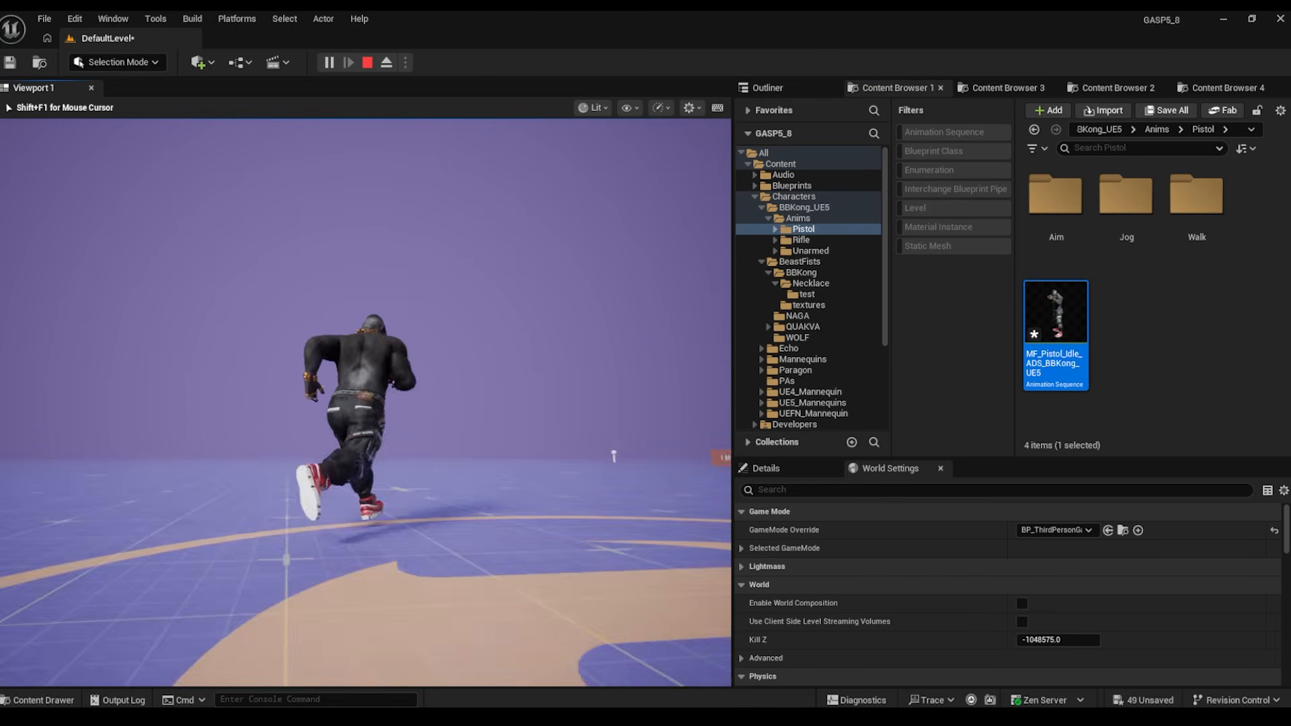
{"action": "key", "text": "s"}
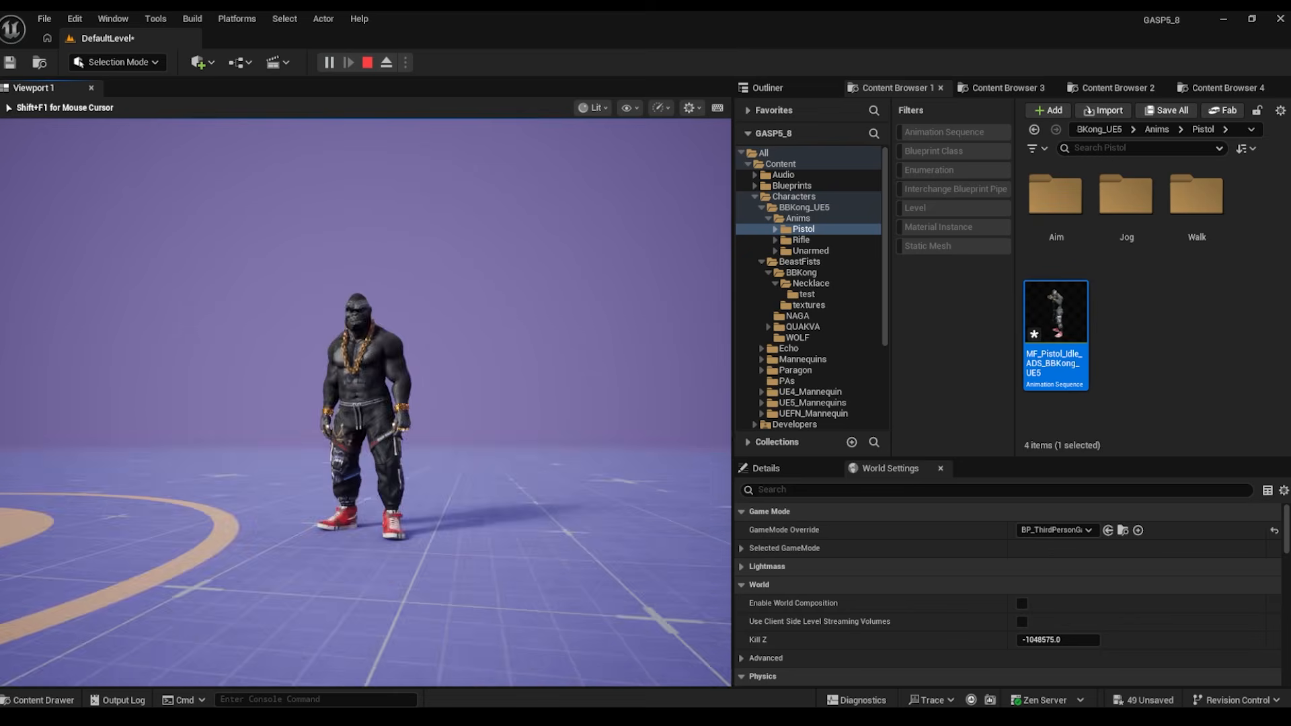
{"action": "key", "text": "w"}
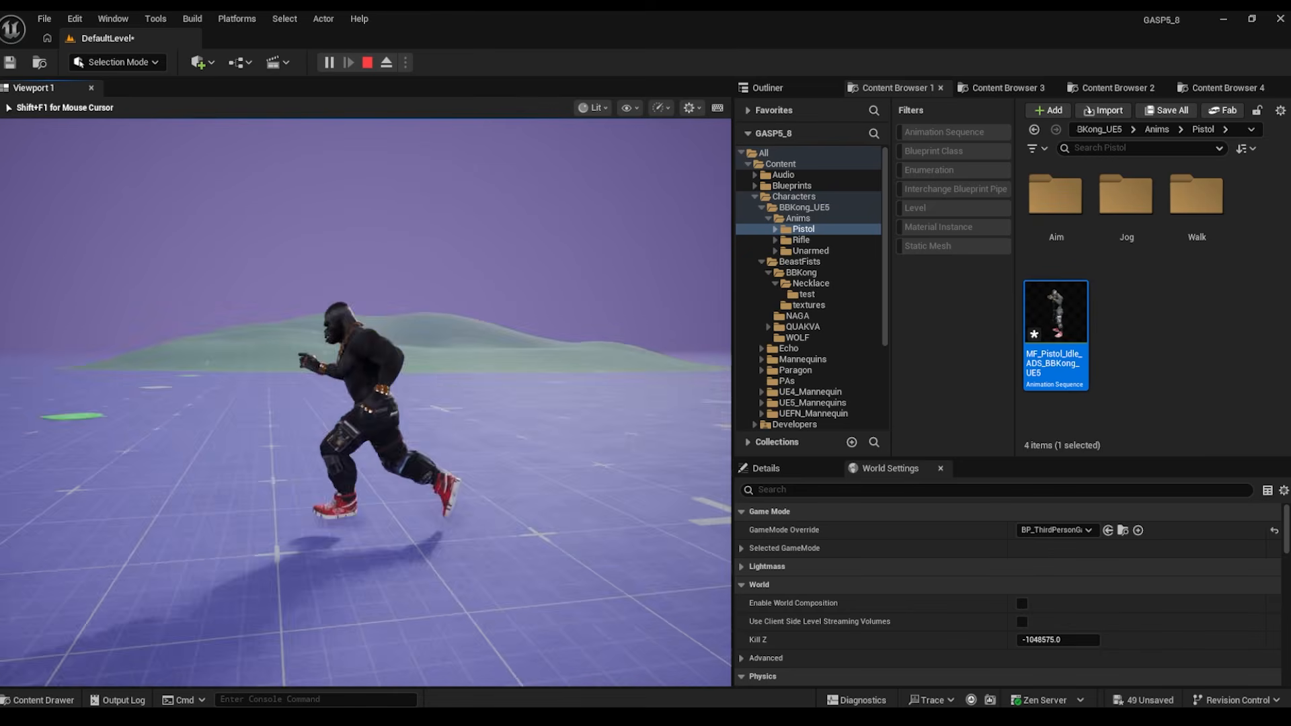
{"action": "key", "text": "s"}
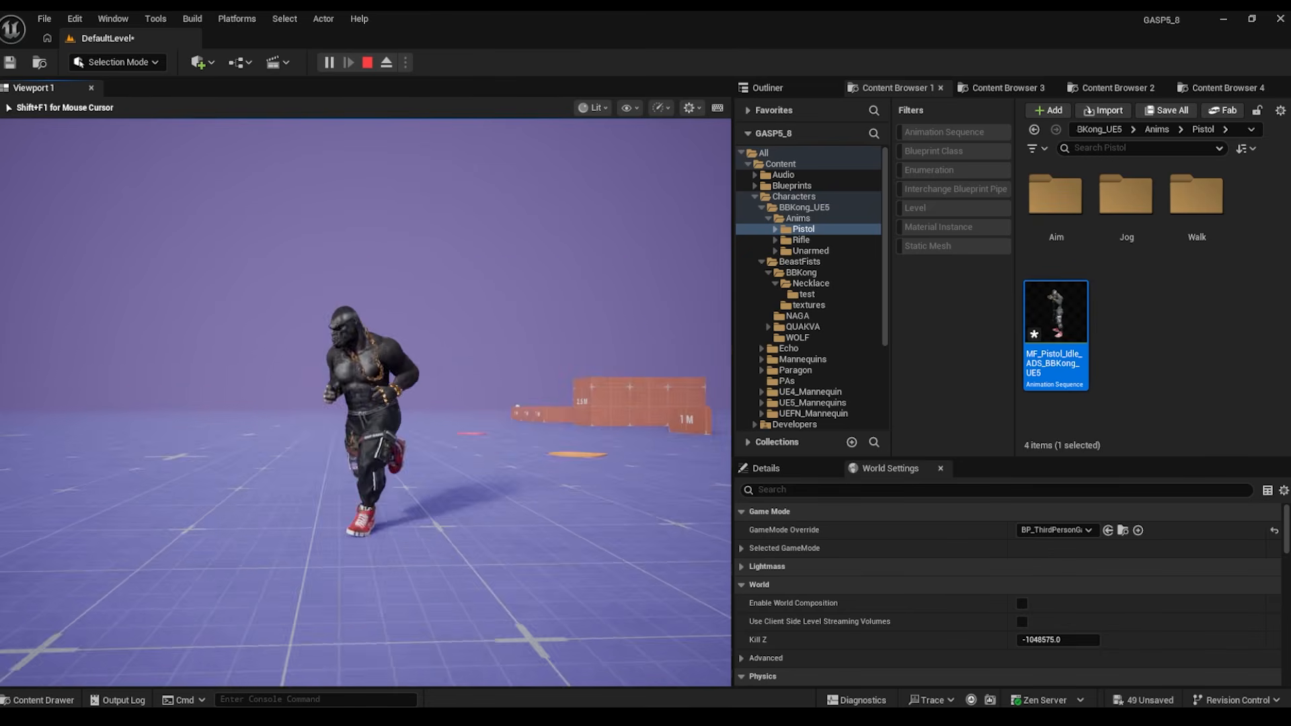
{"action": "key", "text": "a"}
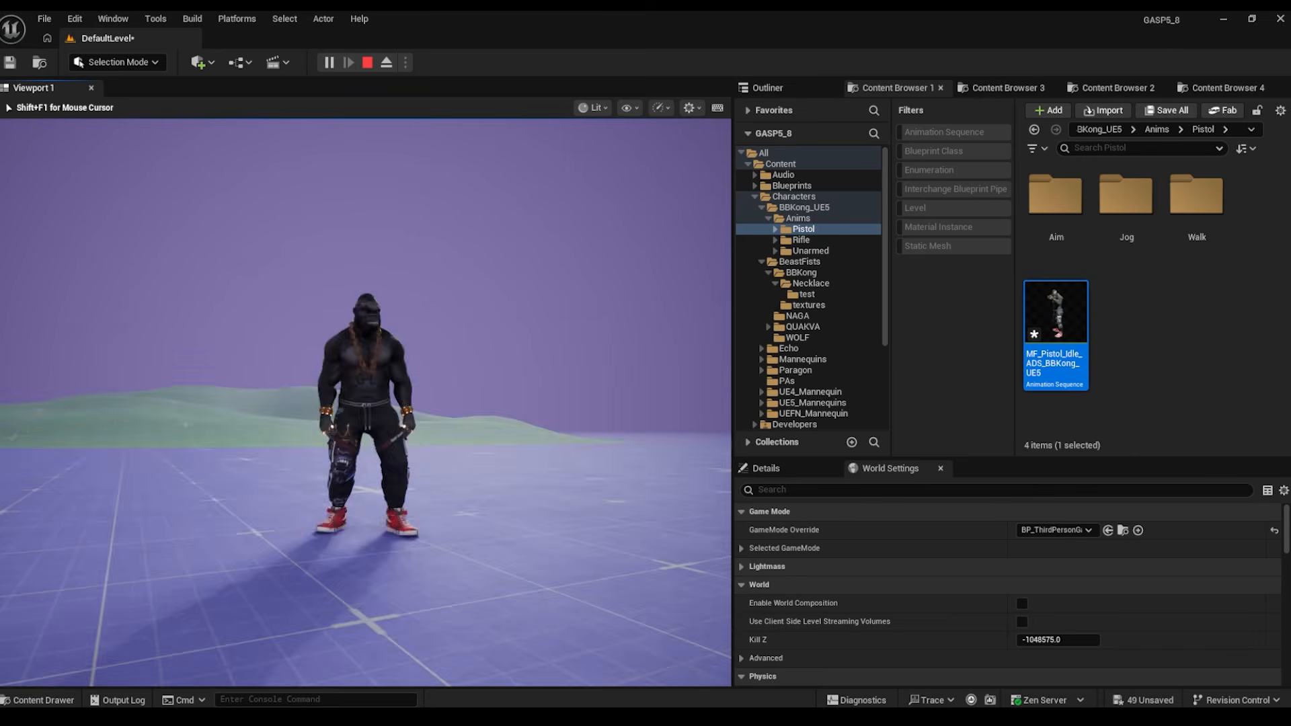
{"action": "key", "text": "shift+F1"}
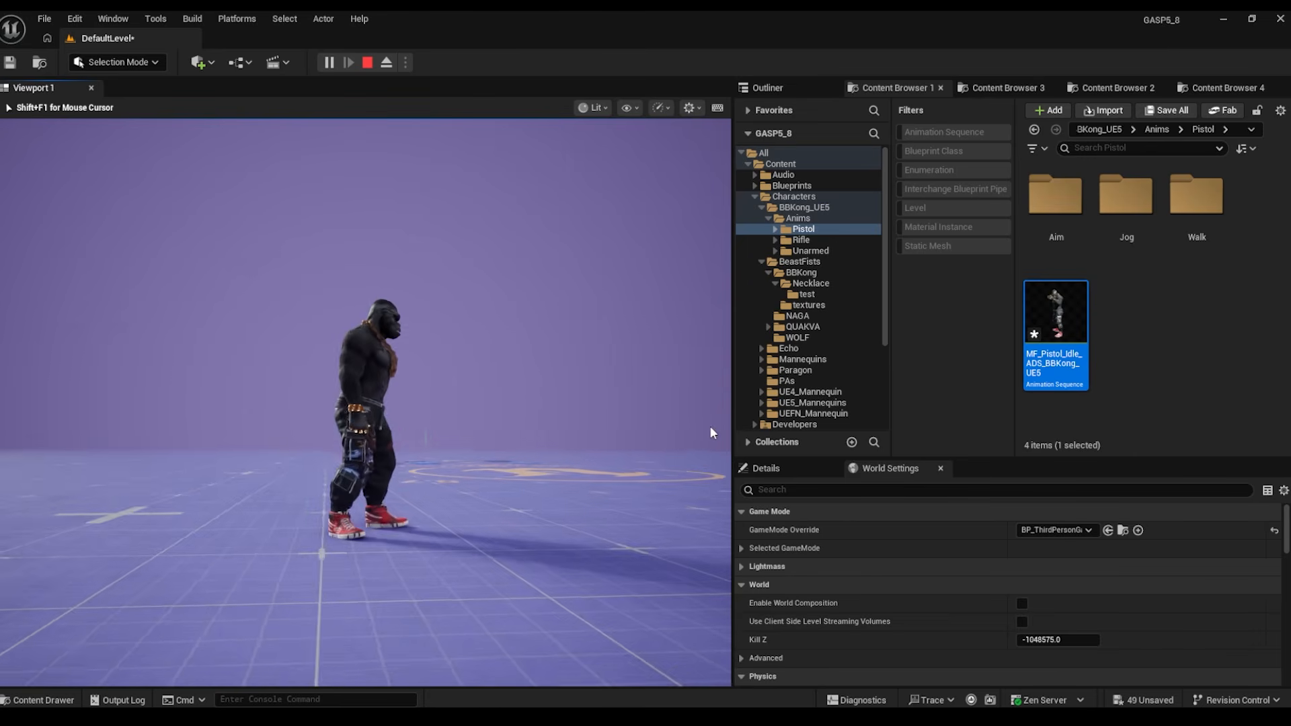
{"action": "key", "text": "Escape"}
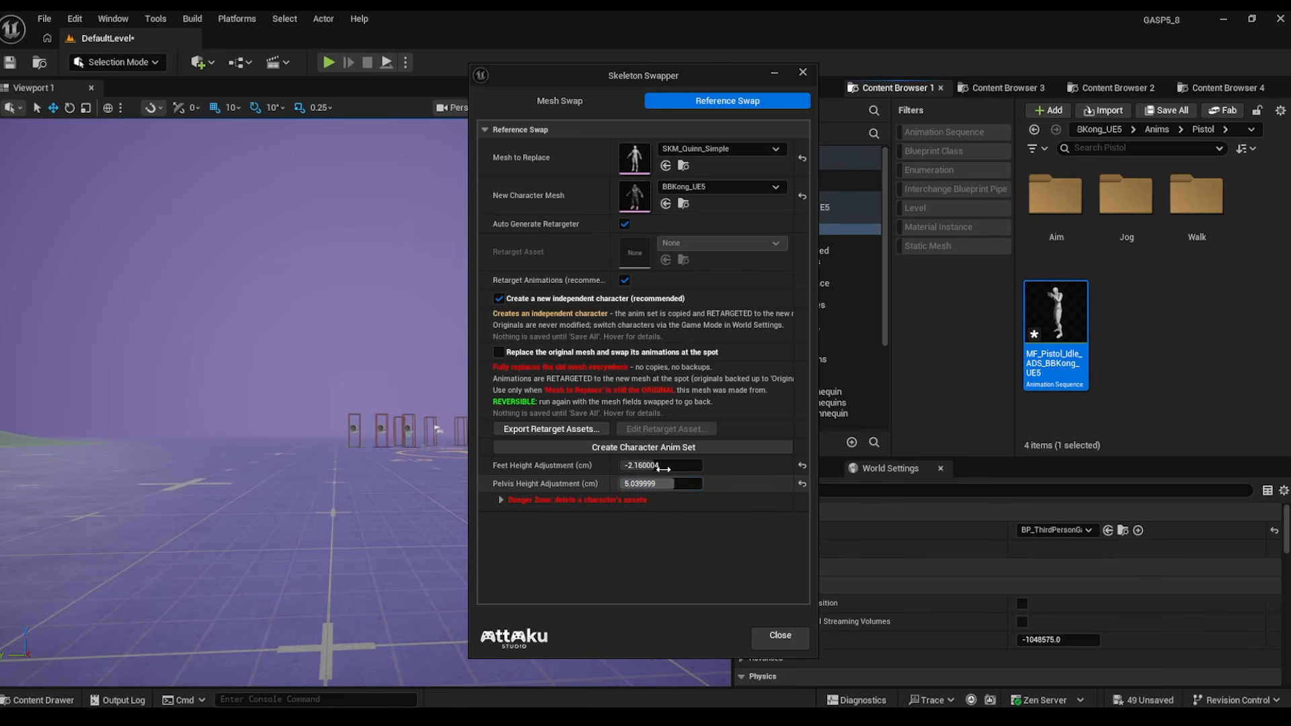
- Redo BBKong_UE5's animation set in place with feet -2.16 cm and pelvis 5.04 cm, then minimize the swapper
{"action": "left_click", "coordinate": [666, 447]}
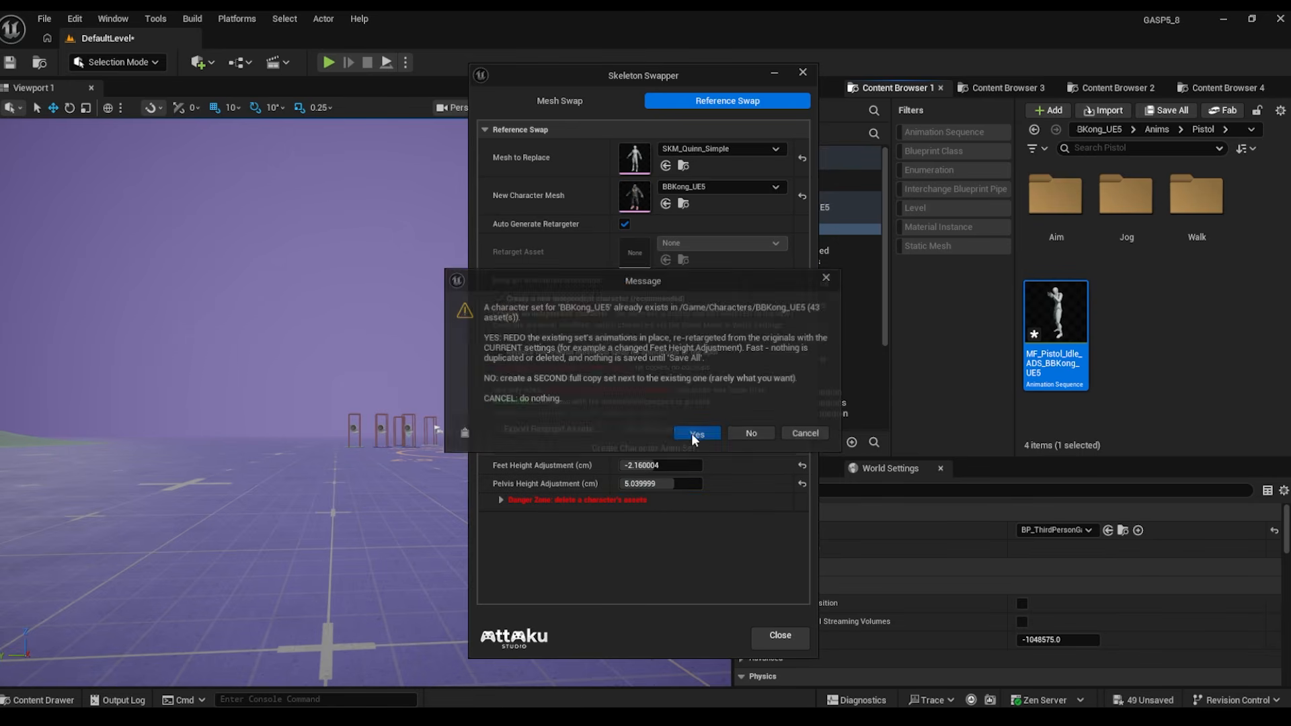
{"action": "left_click", "coordinate": [692, 434]}
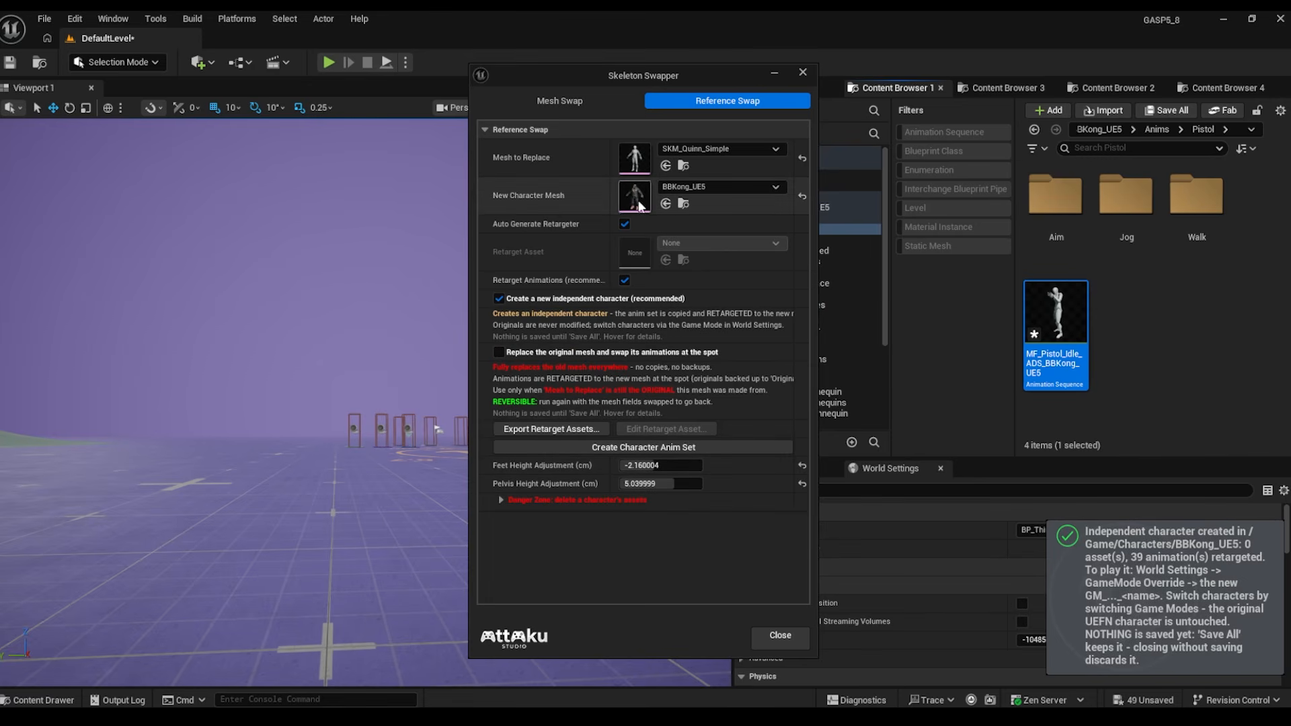
{"action": "left_click", "coordinate": [773, 72]}
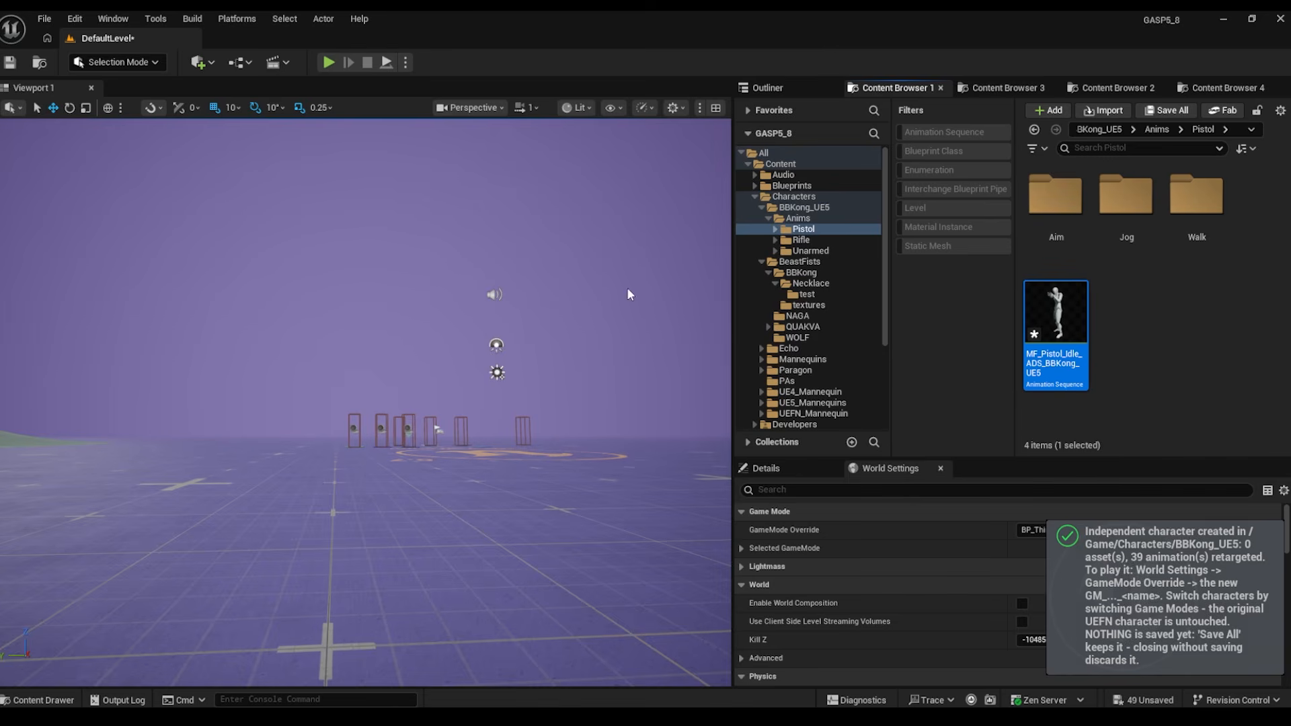
- Playtest the level, running the gorilla in all directions to check its foot height, then stop
{"action": "left_click", "coordinate": [328, 63]}
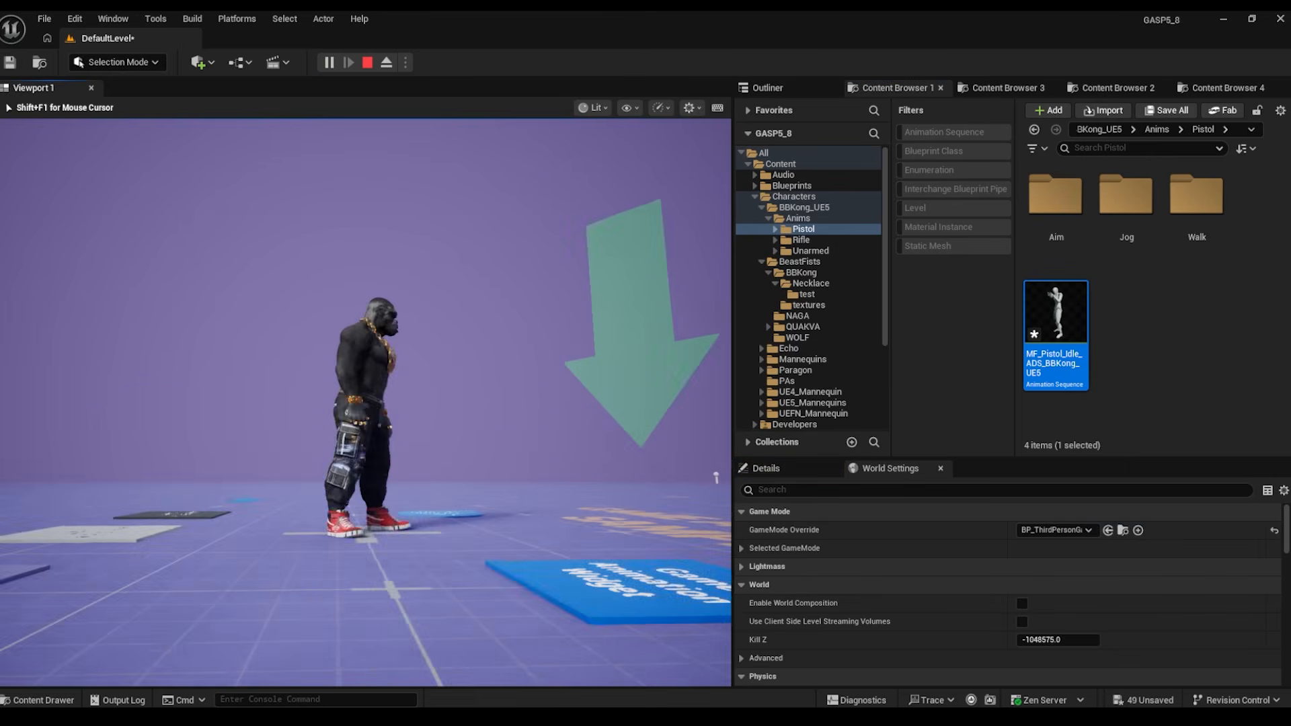
{"action": "key", "text": "s"}
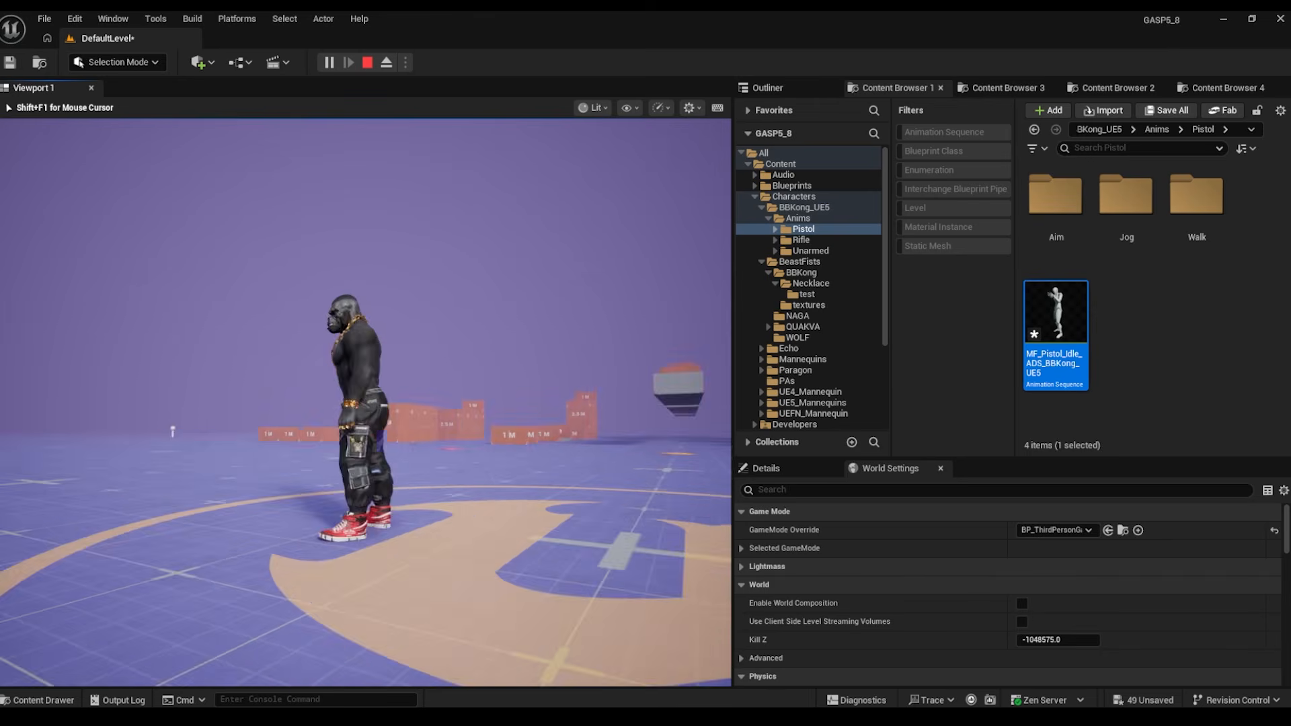
{"action": "key", "text": "a"}
{"action": "key", "text": "s"}
{"action": "key", "text": "d"}
{"action": "key", "text": "w"}
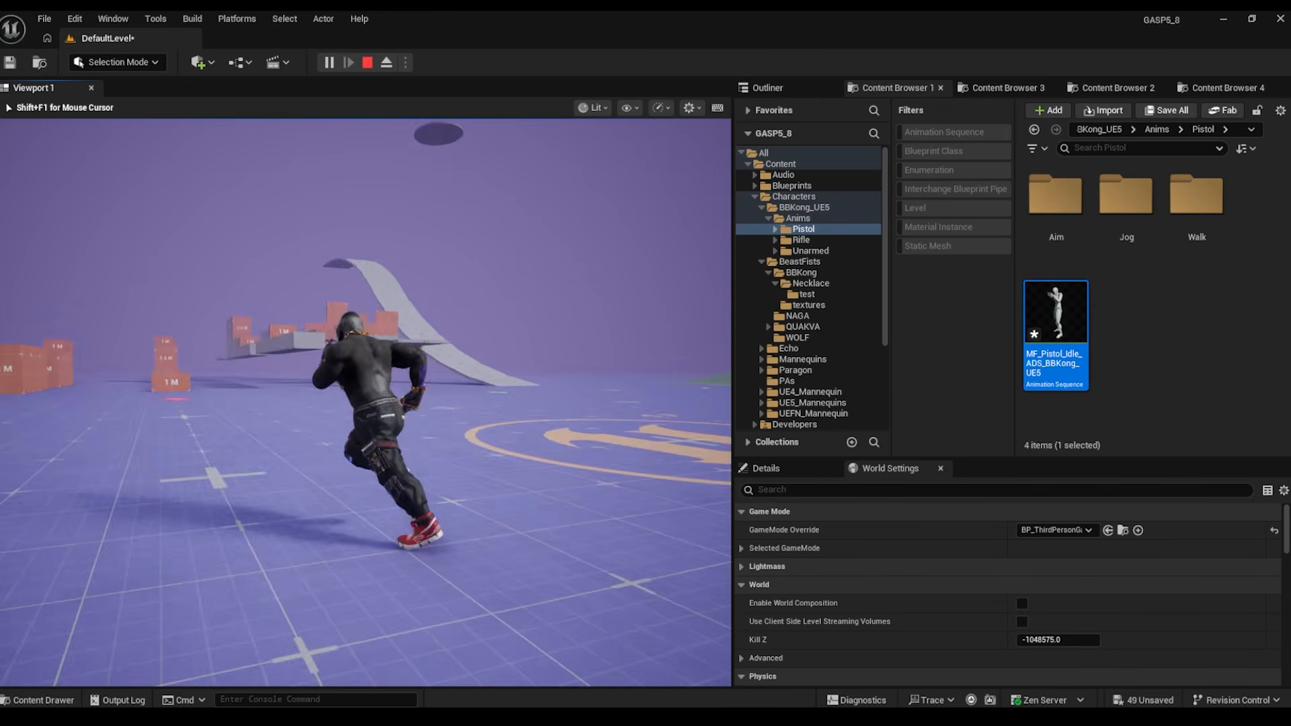
{"action": "key", "text": "w"}
{"action": "key", "text": "Escape"}
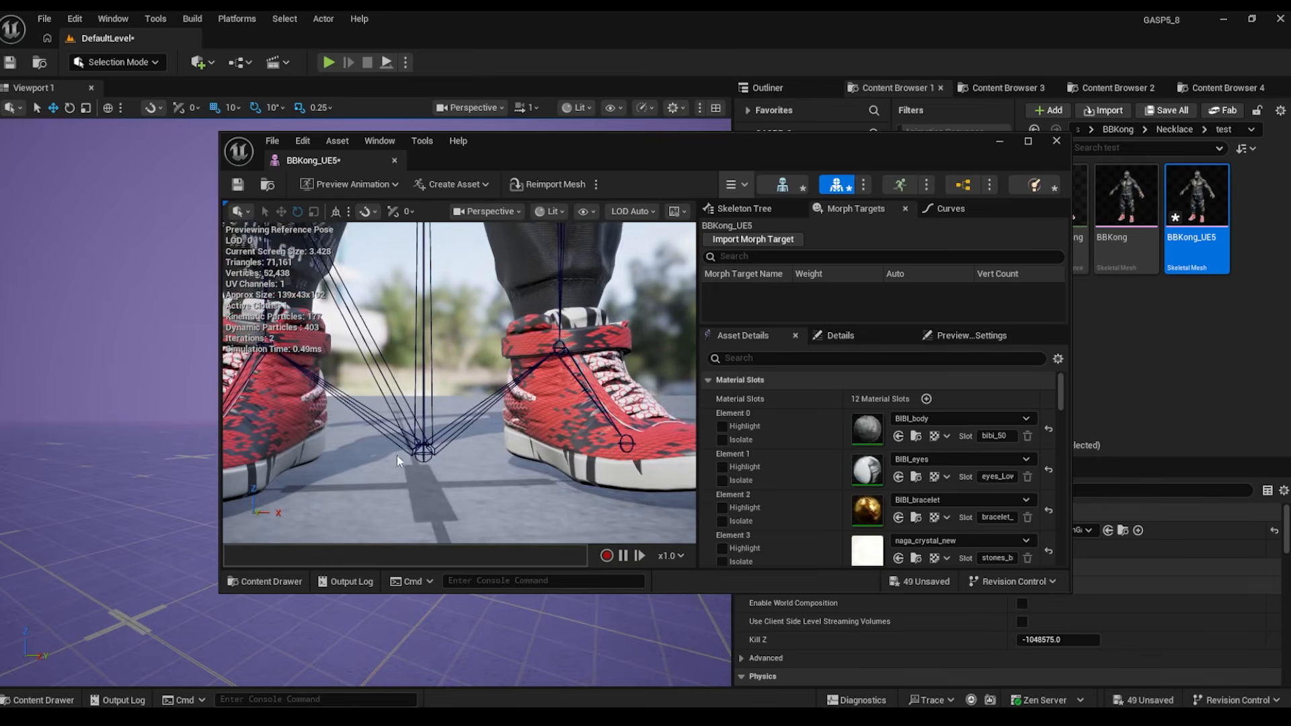
- Inspect where BBKong_UE5's shoes meet the ground in the mesh preview, then minimize the mesh editor
{"action": "middle_click_drag", "start_coordinate": [406, 454], "coordinate": [404, 406]}
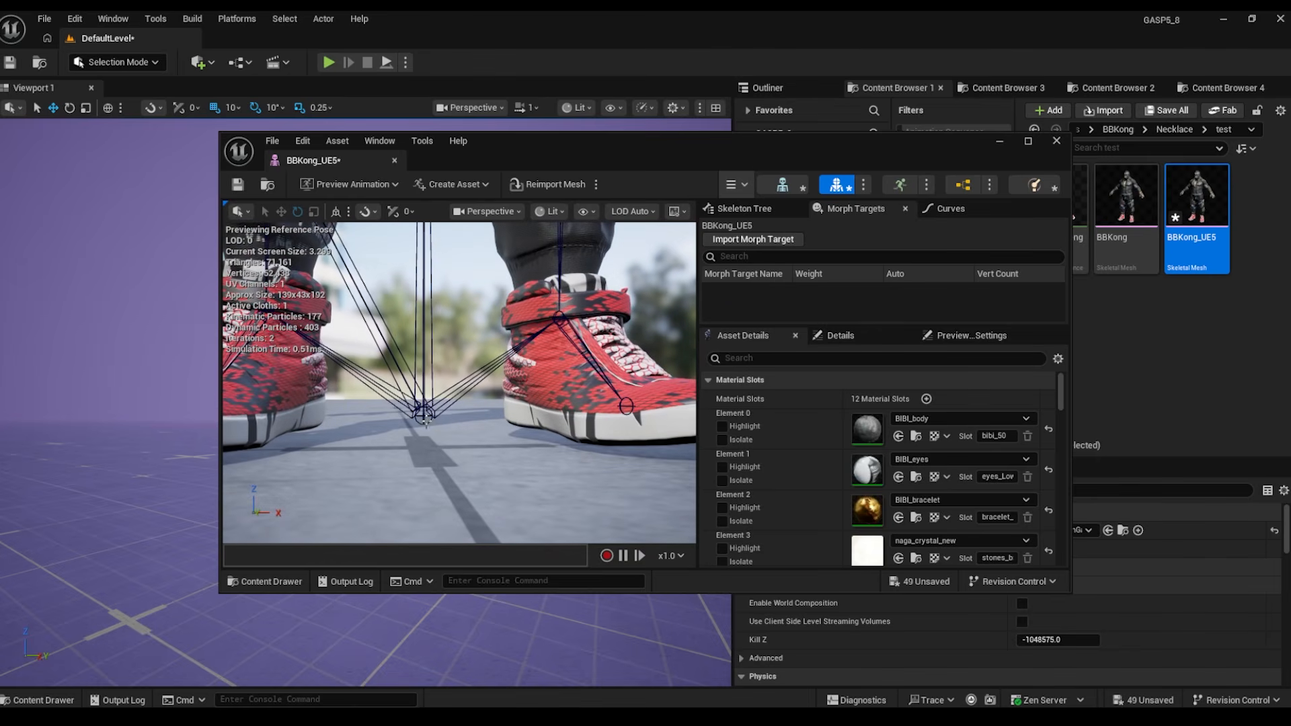
{"action": "left_click_drag", "start_coordinate": [454, 403], "coordinate": [455, 431], "text": "alt"}
{"action": "middle_click_drag", "start_coordinate": [454, 430], "coordinate": [454, 425]}
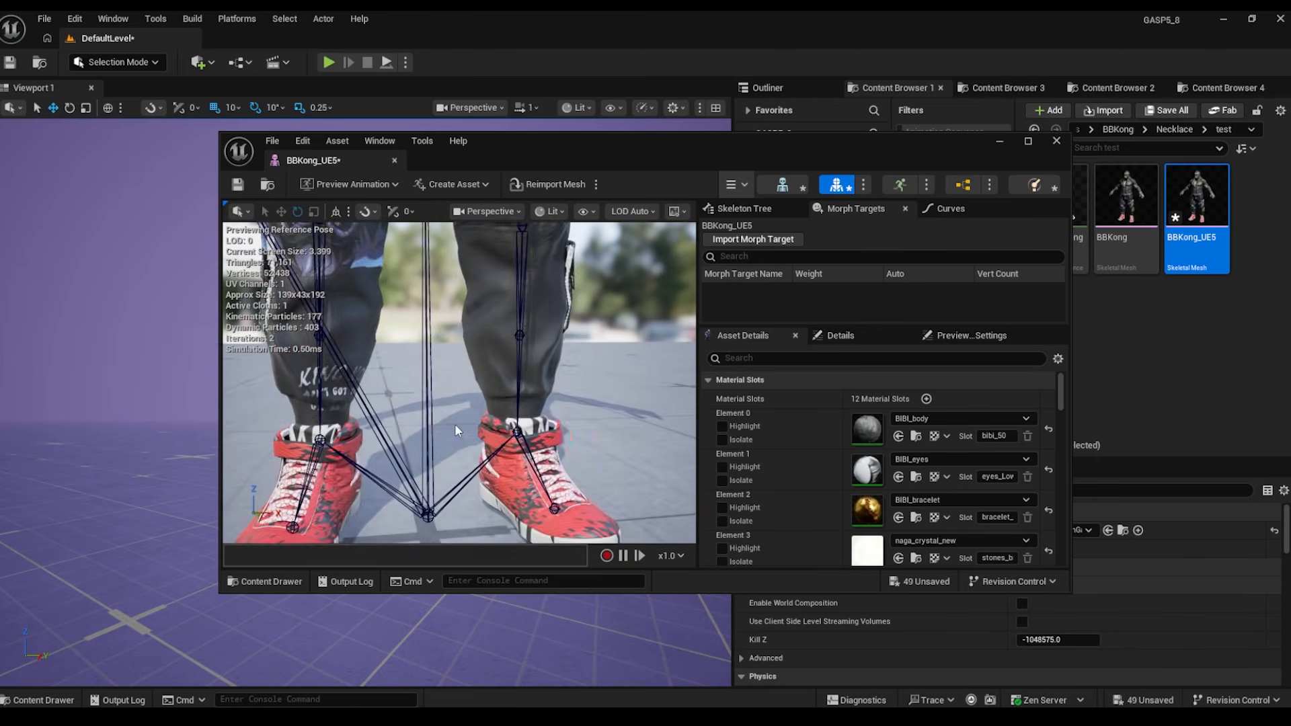
{"action": "scroll", "coordinate": [454, 426], "scroll_direction": "down", "scroll_amount": 3}
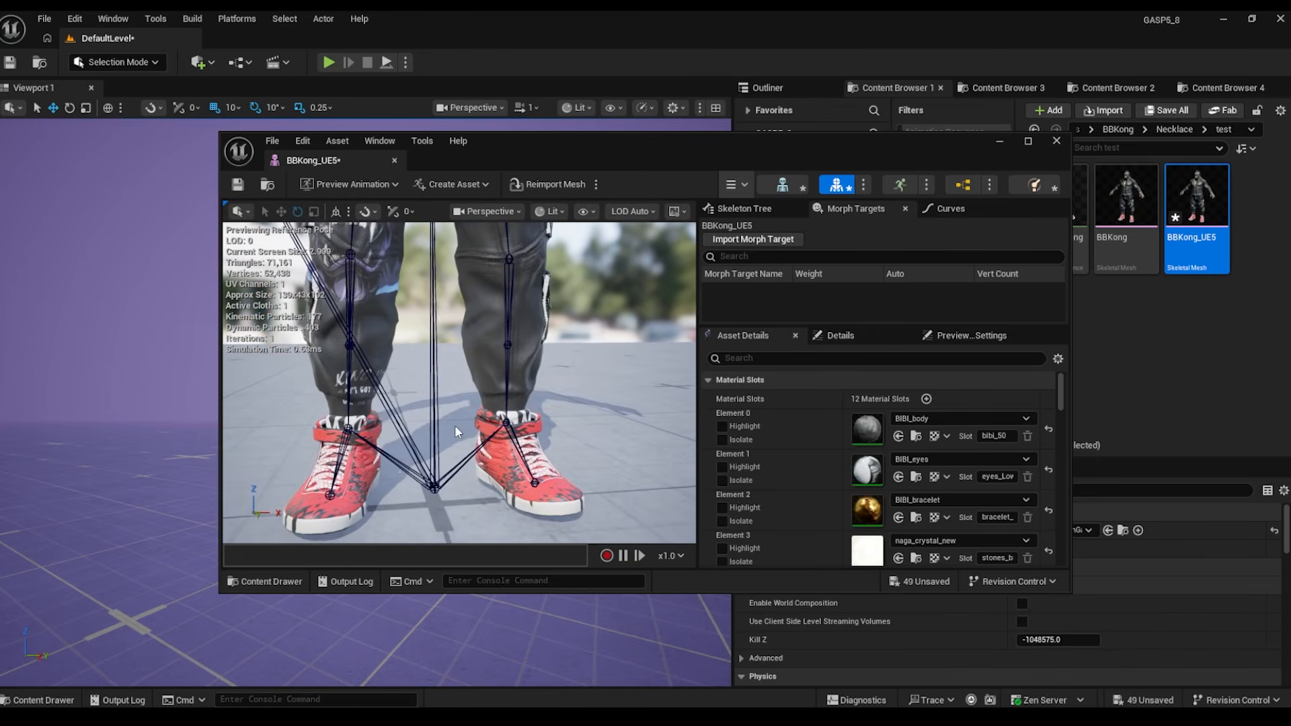
{"action": "left_click", "coordinate": [1001, 141]}
- Launch Skeleton Swapper 2 on BBKong_UE5 and show its Reference Swap options
{"action": "right_click", "coordinate": [1176, 245]}
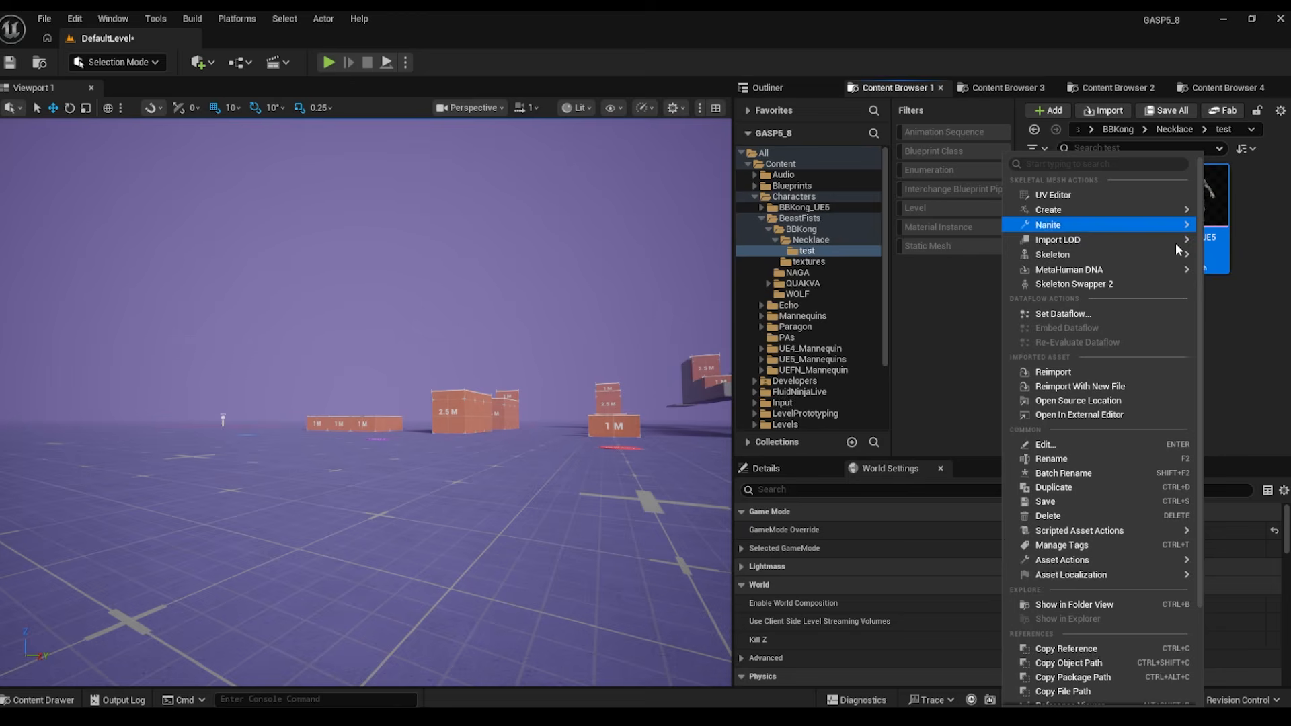
{"action": "left_click", "coordinate": [1084, 285]}
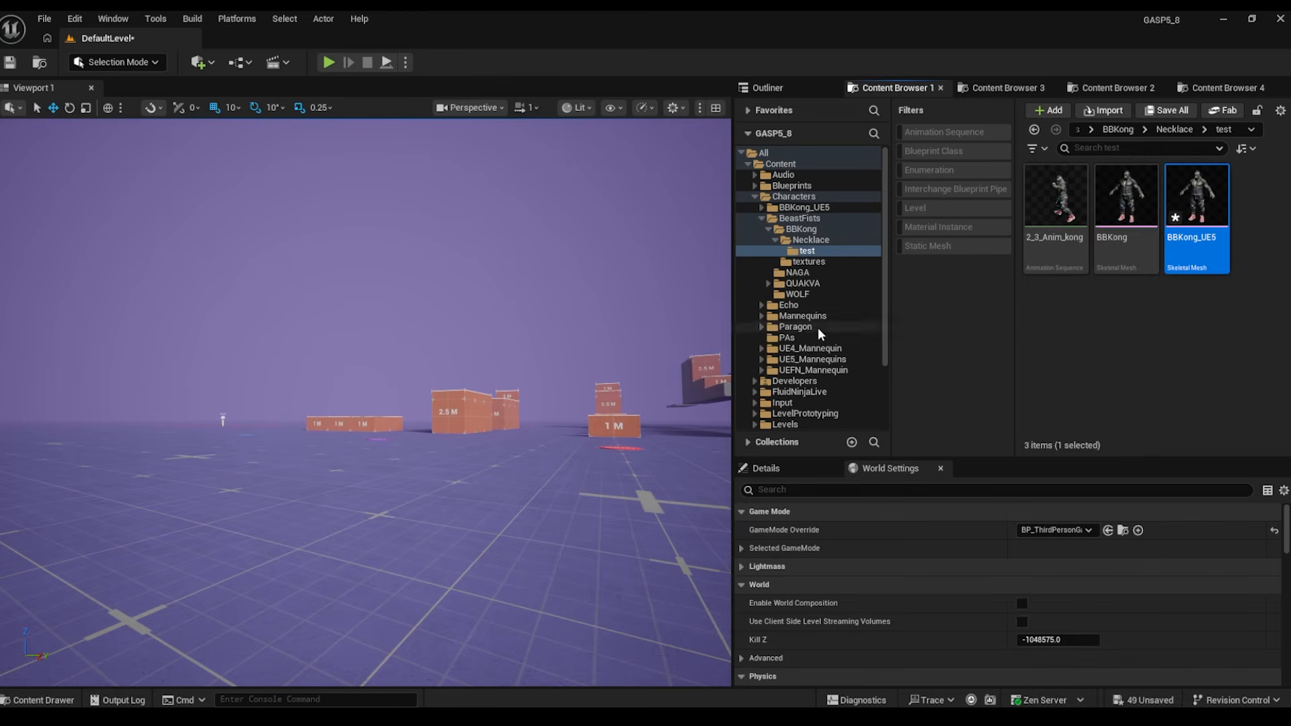
{"action": "right_click", "coordinate": [1178, 218]}
{"action": "left_click", "coordinate": [1067, 285]}
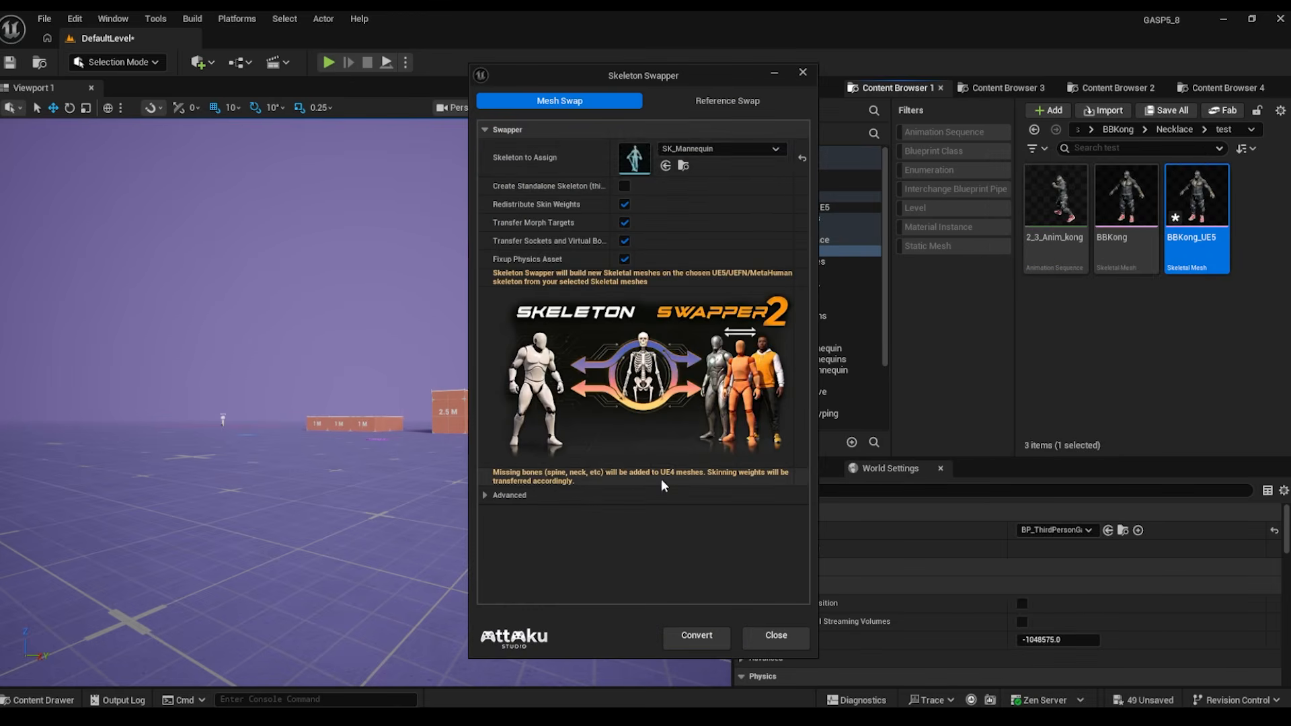
{"action": "left_click", "coordinate": [733, 100]}
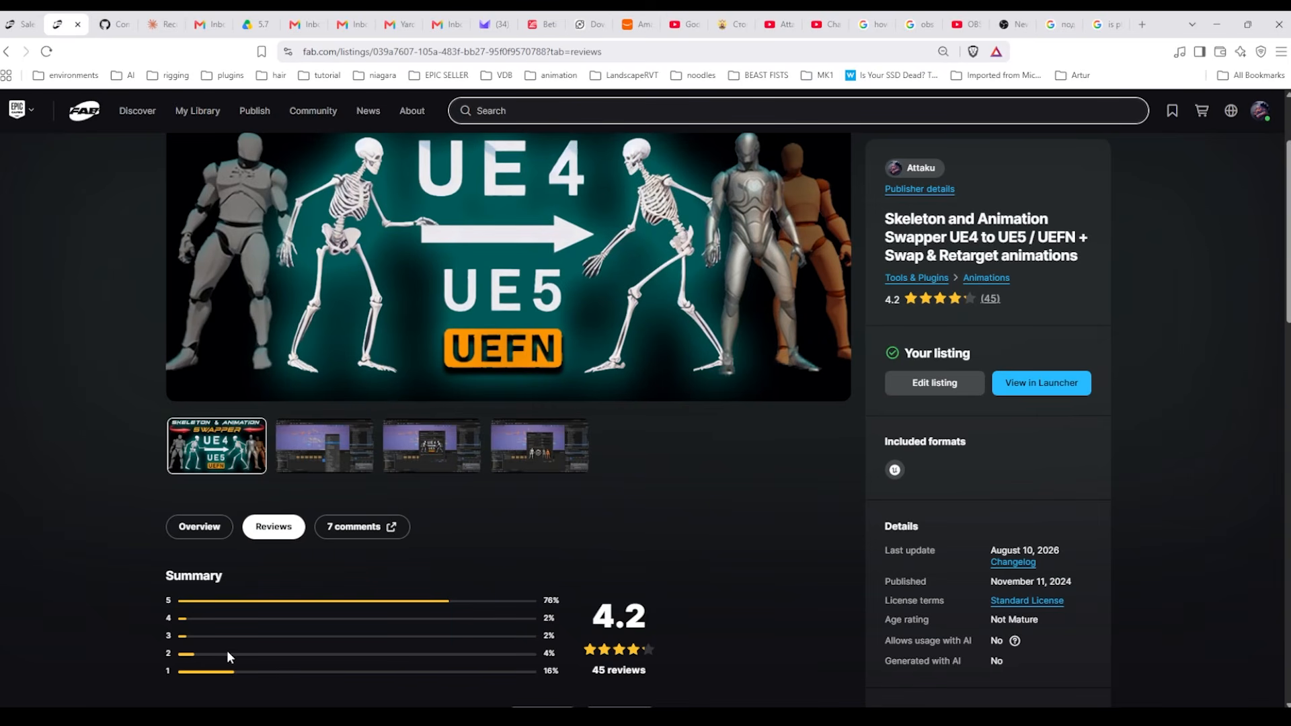
{"action": "scroll", "coordinate": [244, 647], "scroll_direction": "down", "scroll_amount": 4}
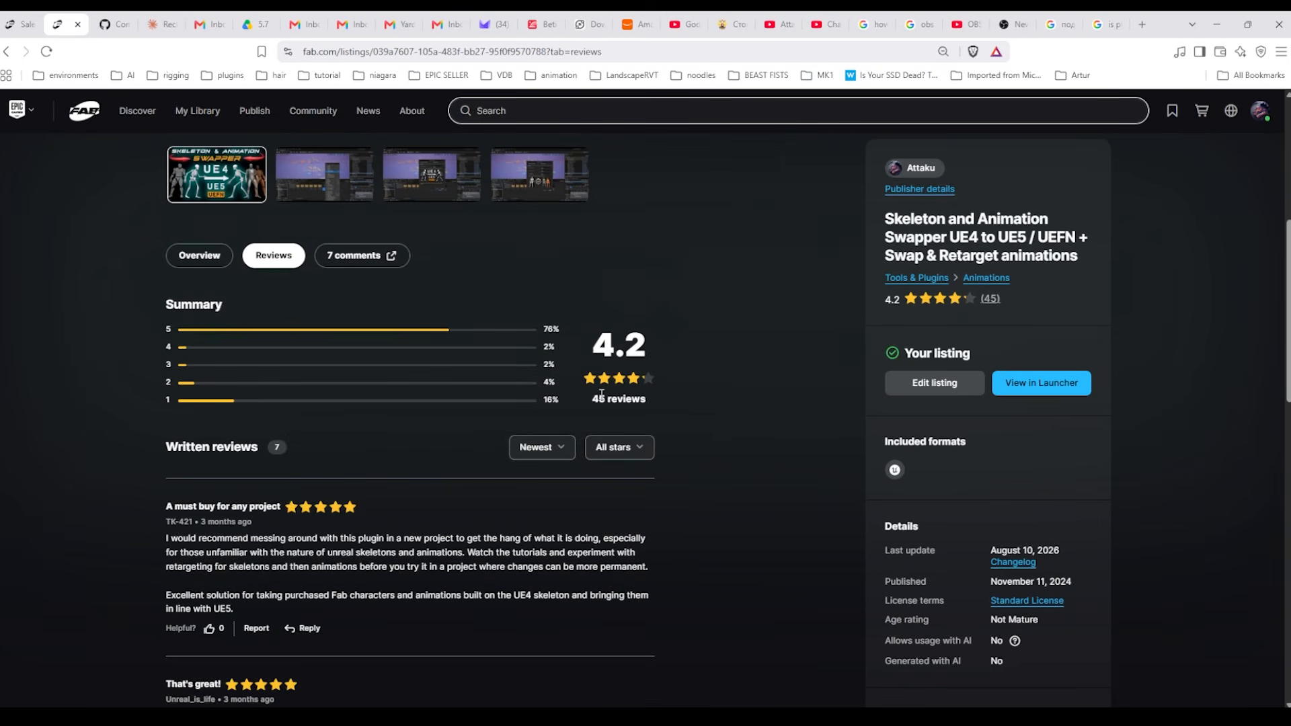
{"action": "scroll", "coordinate": [319, 557], "scroll_direction": "up", "scroll_amount": 2}
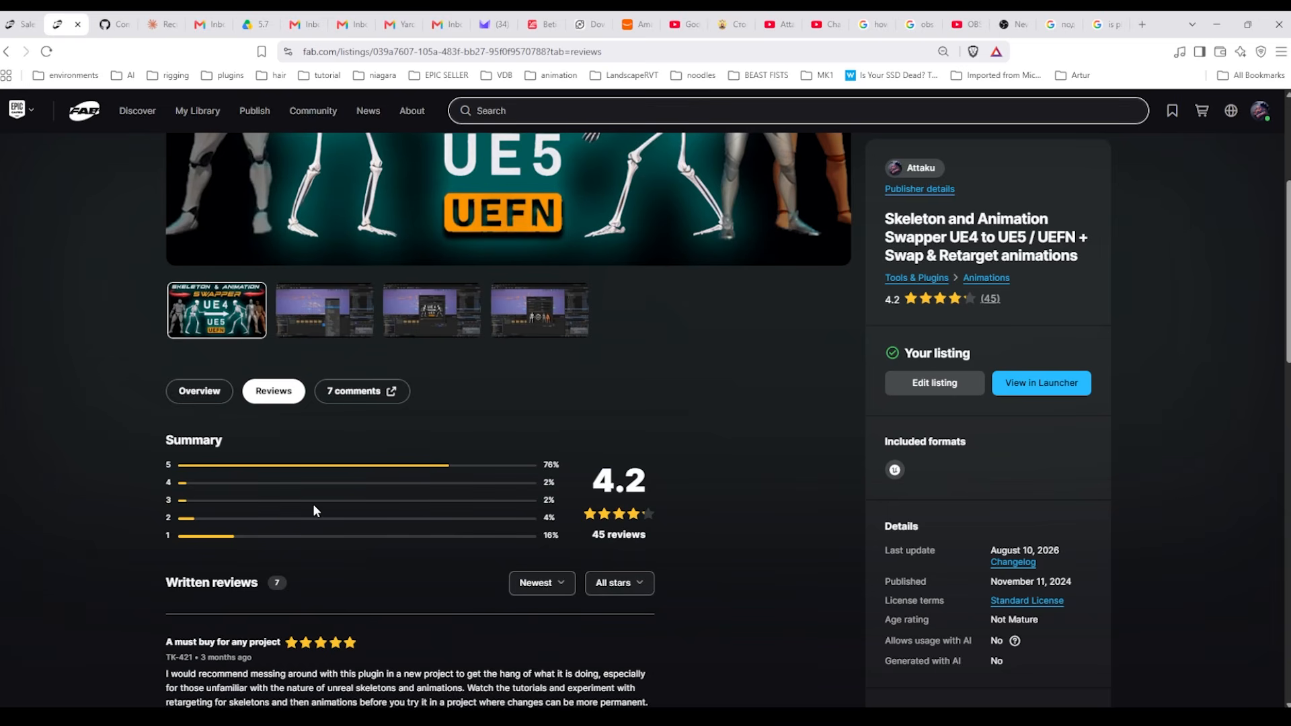
{"action": "scroll", "coordinate": [469, 477], "scroll_direction": "up", "scroll_amount": 2}
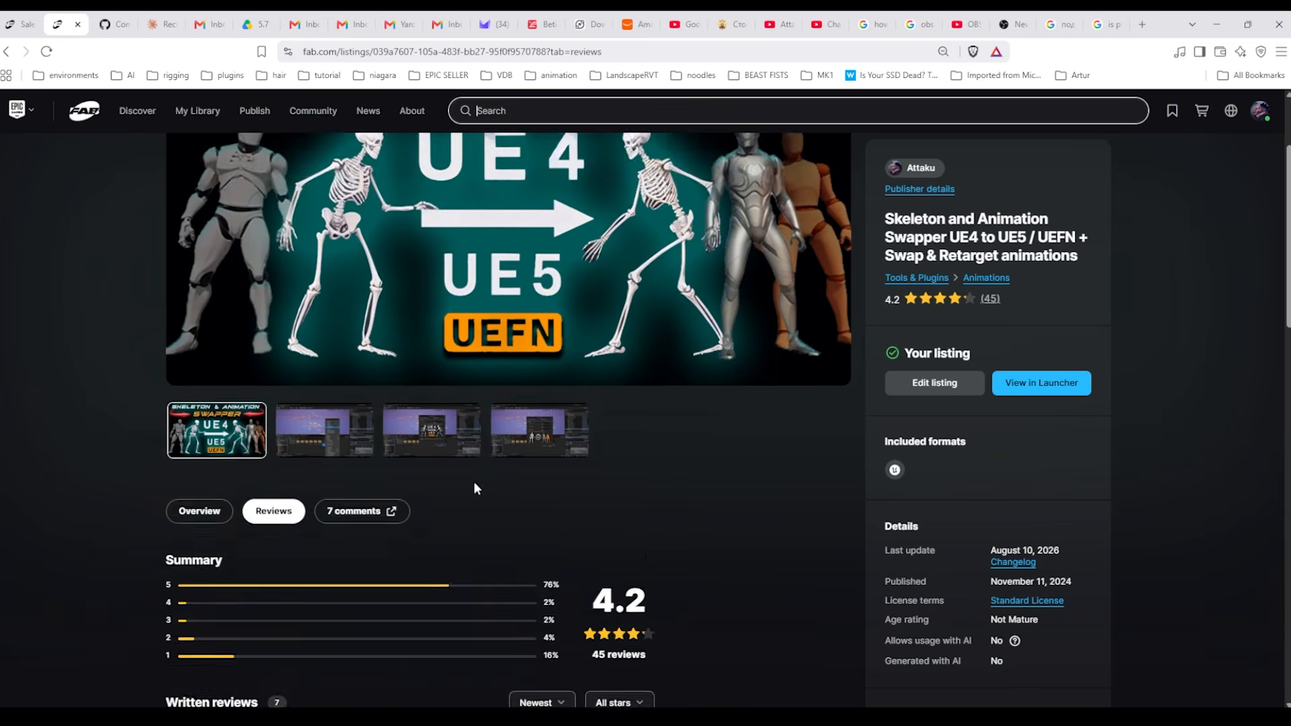
{"action": "scroll", "coordinate": [473, 481], "scroll_direction": "down", "scroll_amount": 1}
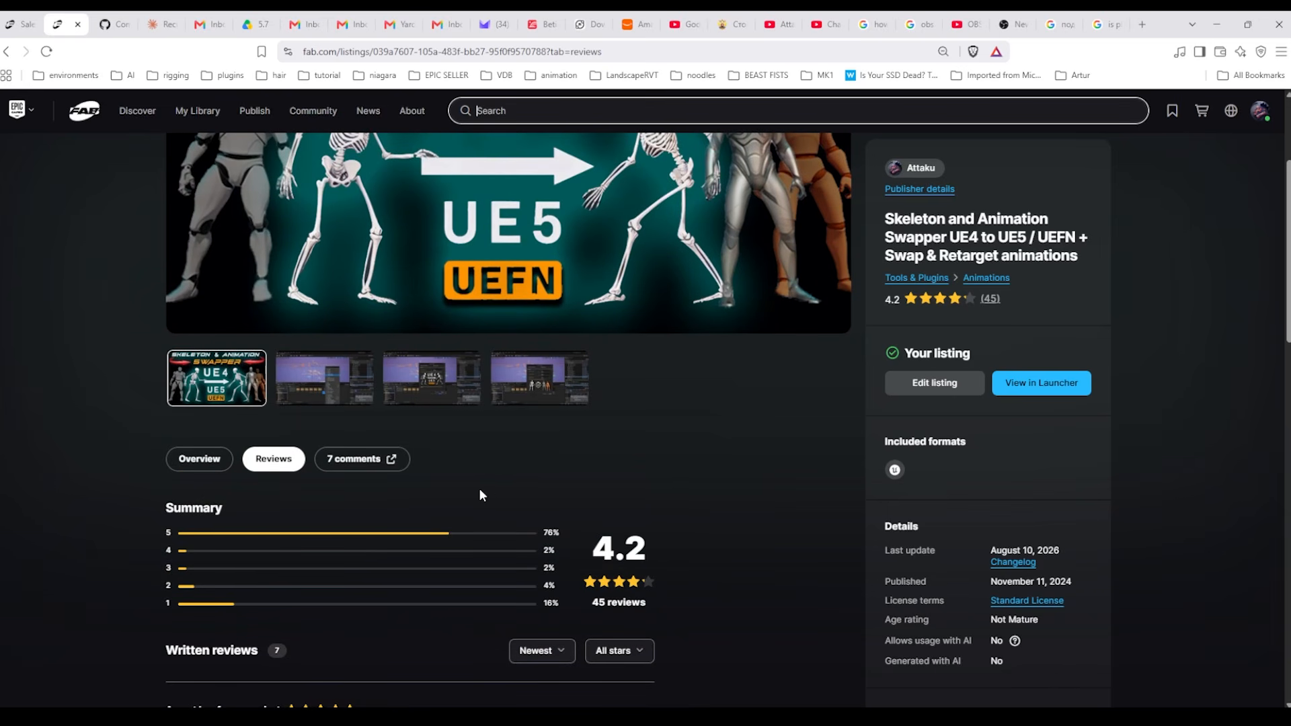
{"action": "scroll", "coordinate": [618, 469], "scroll_direction": "up", "scroll_amount": 2}
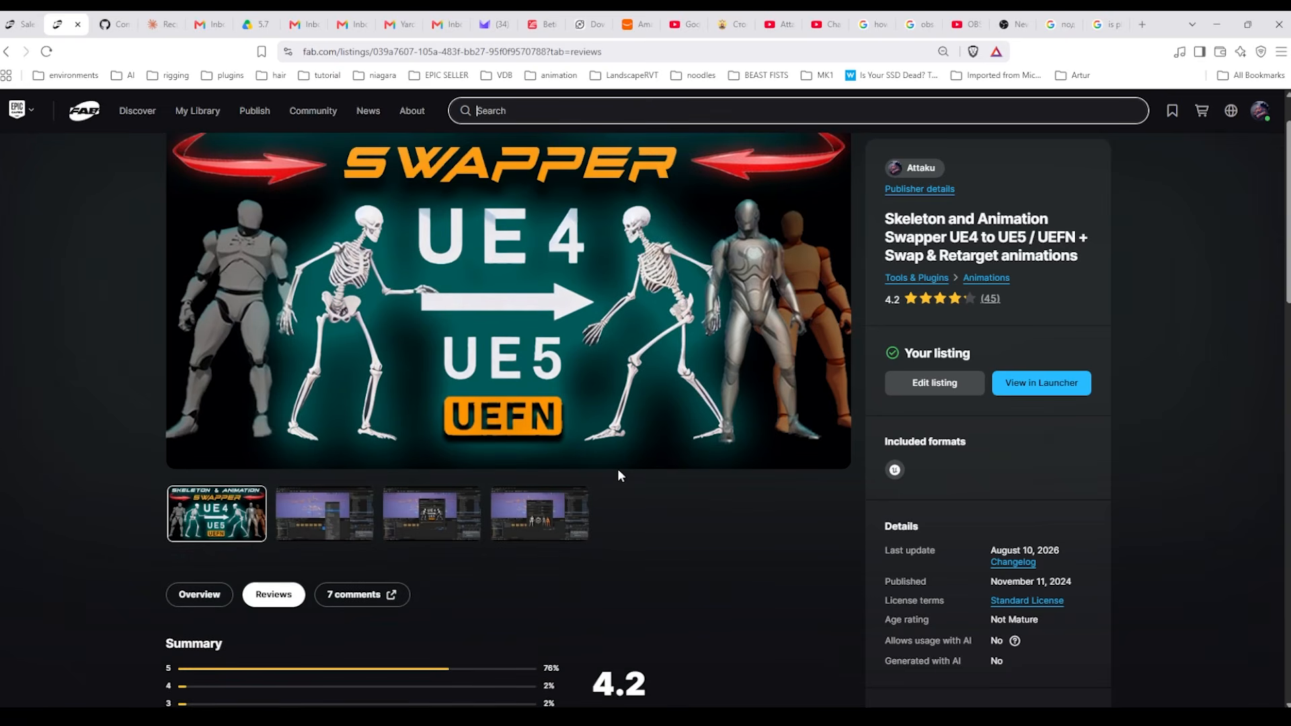
{"action": "scroll", "coordinate": [447, 538], "scroll_direction": "down", "scroll_amount": 1}
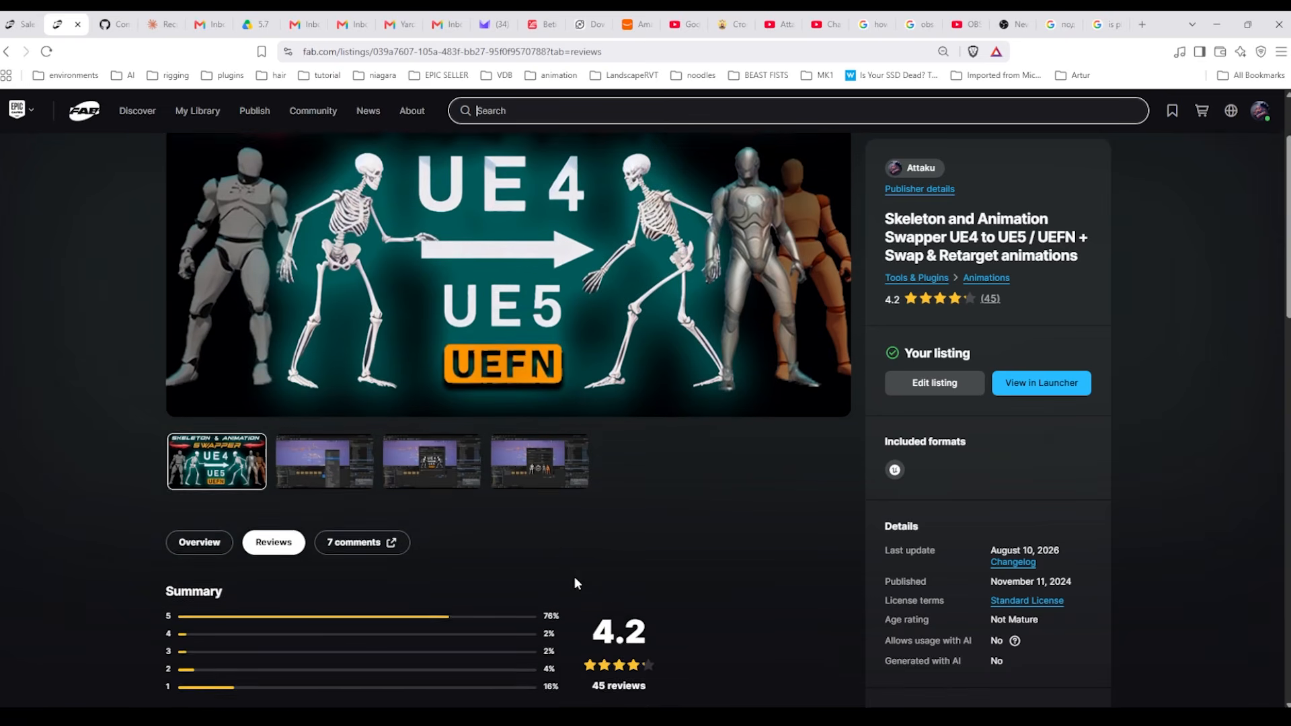